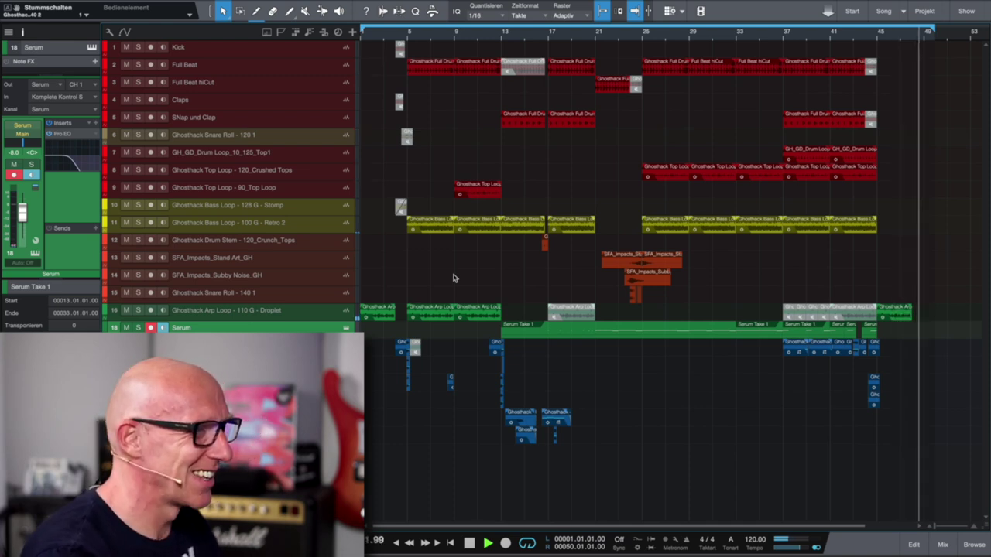
Stop playback and place the playhead at bar 21, where the bass loop ends
key(space)
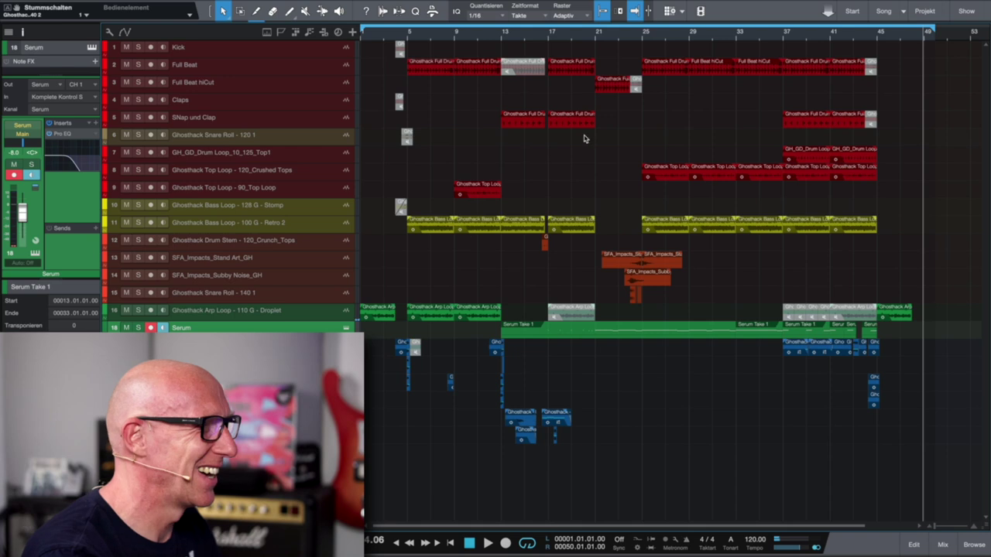
click(594, 37)
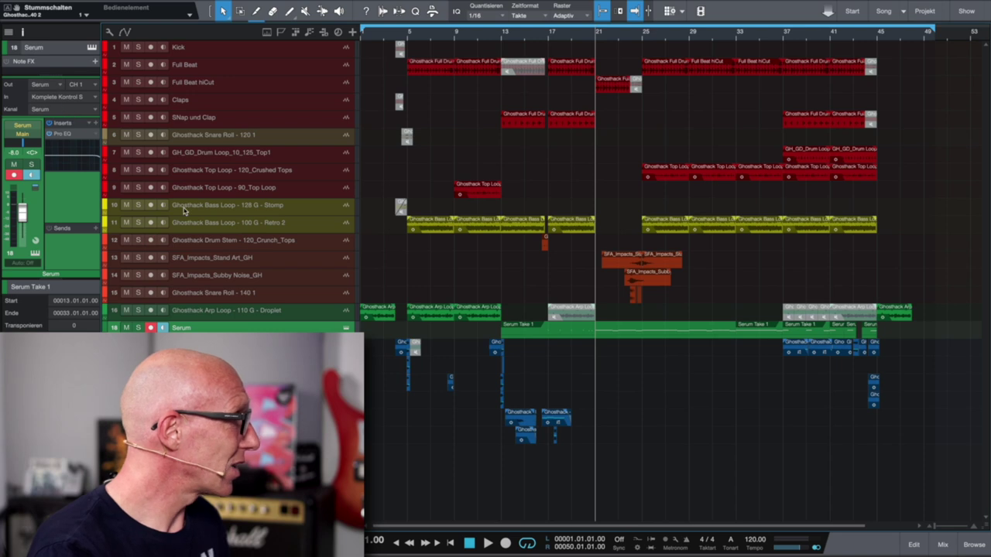
Open the Serum instrument's editor, review the ARP - Diamonds sound, and close the editor
click(24, 130)
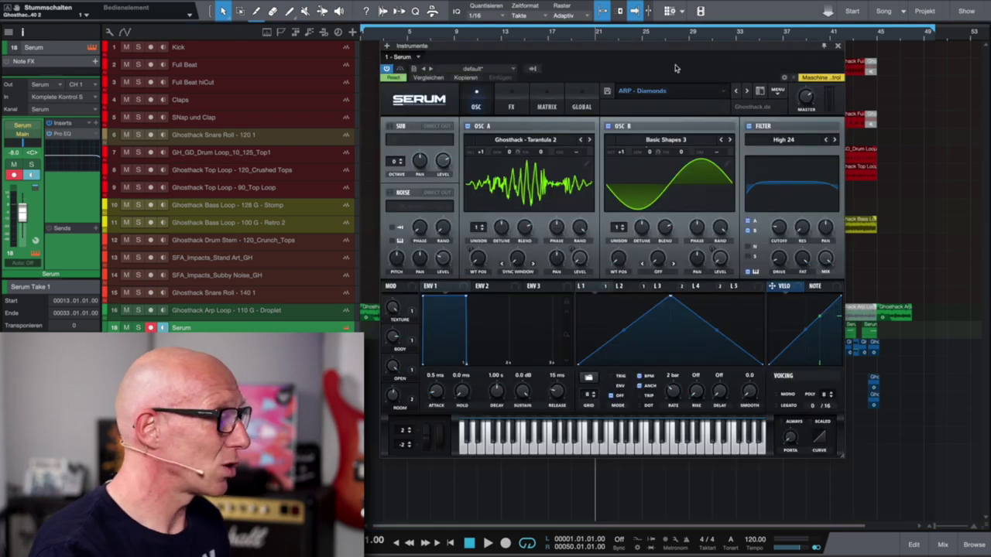
drag(610, 49, 683, 66)
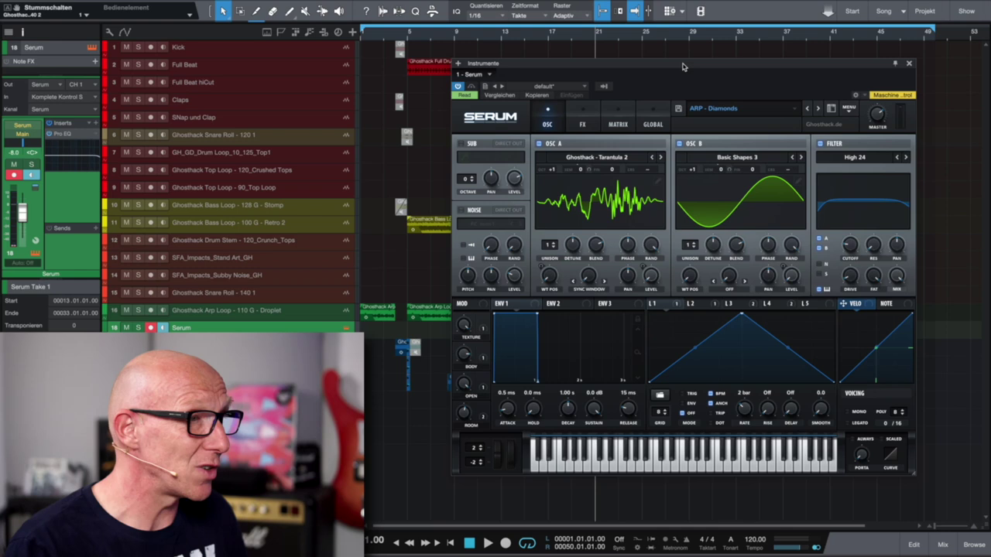
click(910, 64)
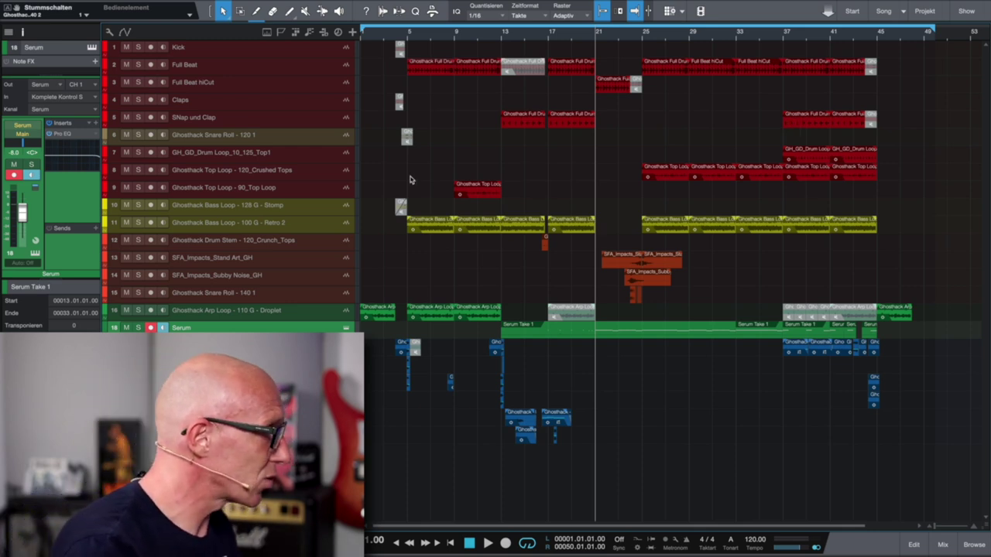
Solo the Ghosthack Drum Stem - 120_Crunch_Tops track and play its short event before bar 17
click(137, 240)
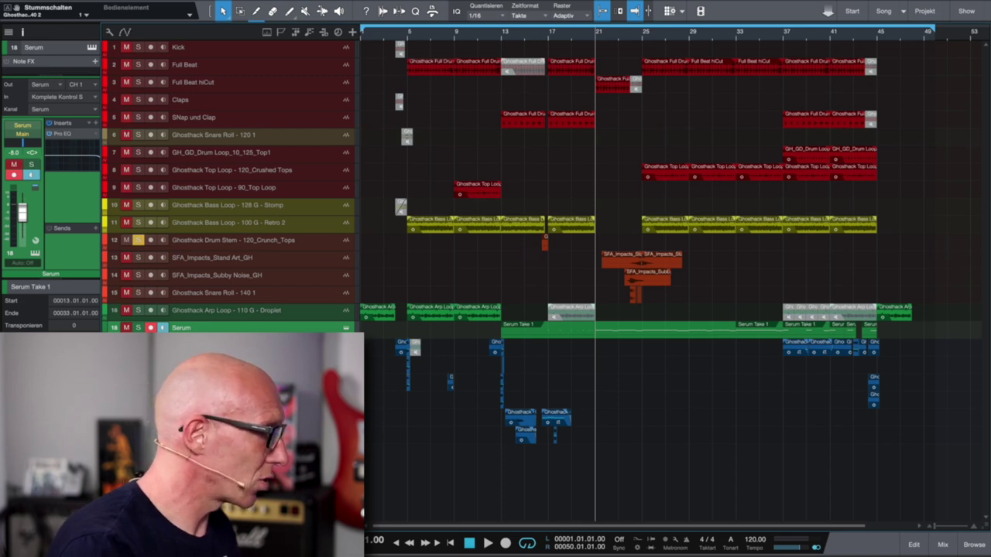
scroll(596, 326, up, 5)
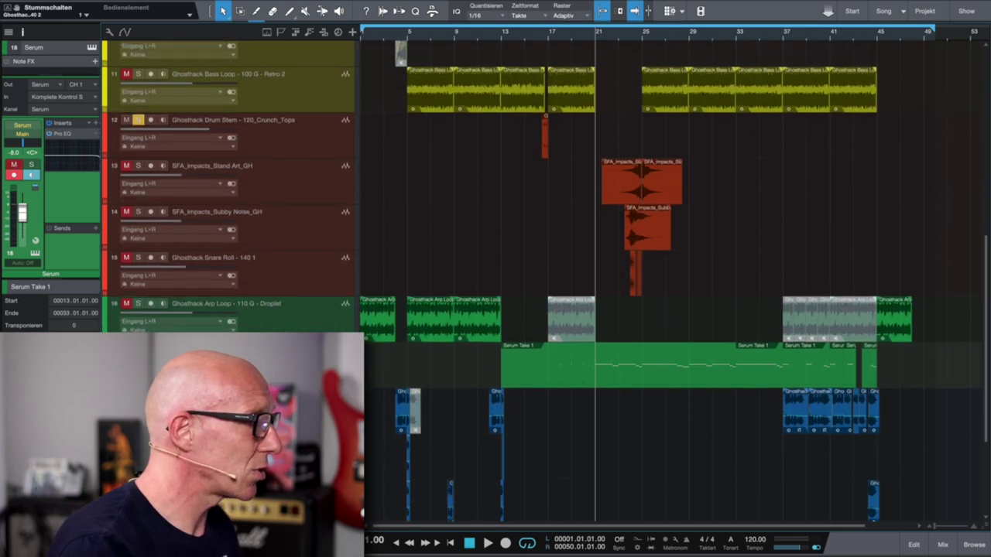
scroll(683, 381, up, 5)
scroll(682, 381, right, 3)
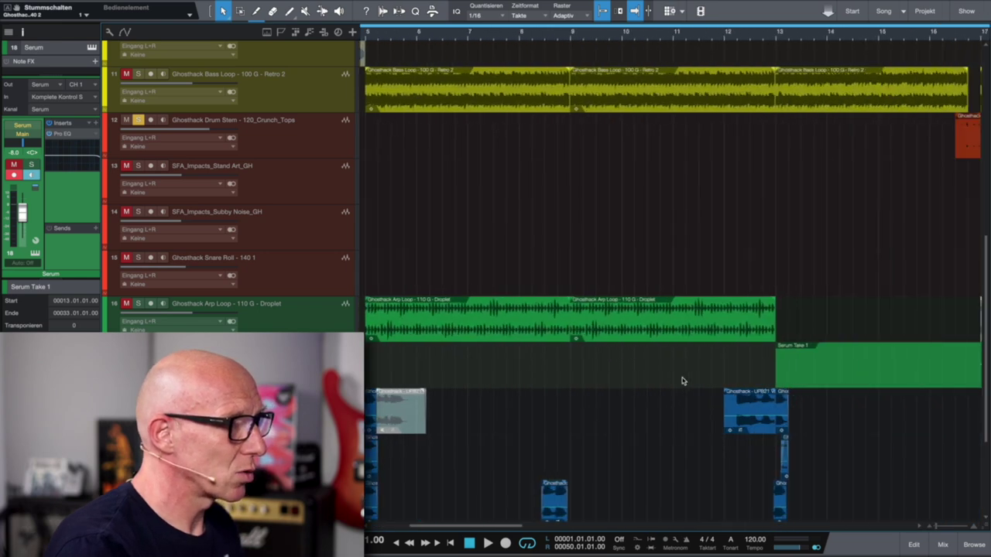
scroll(683, 381, right, 6)
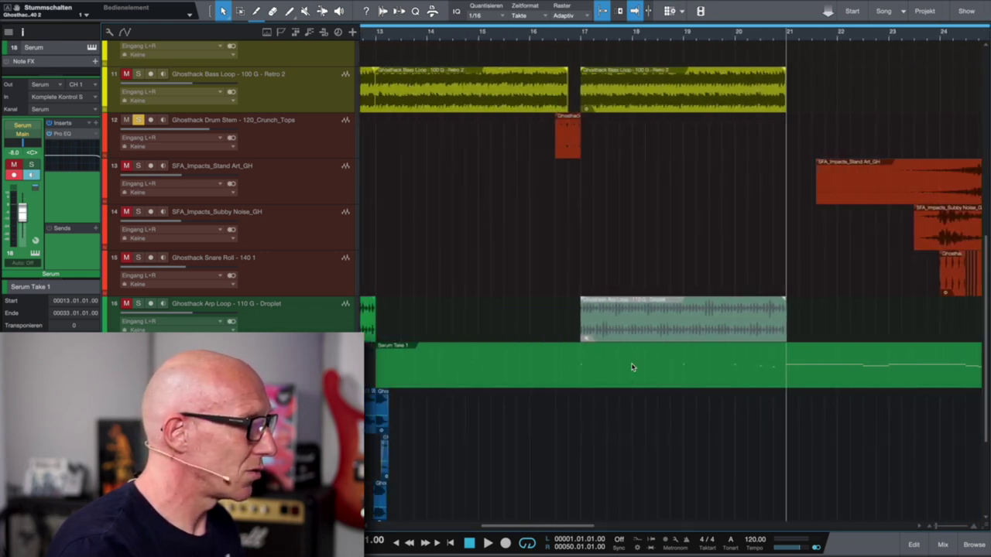
scroll(575, 223, up, 3)
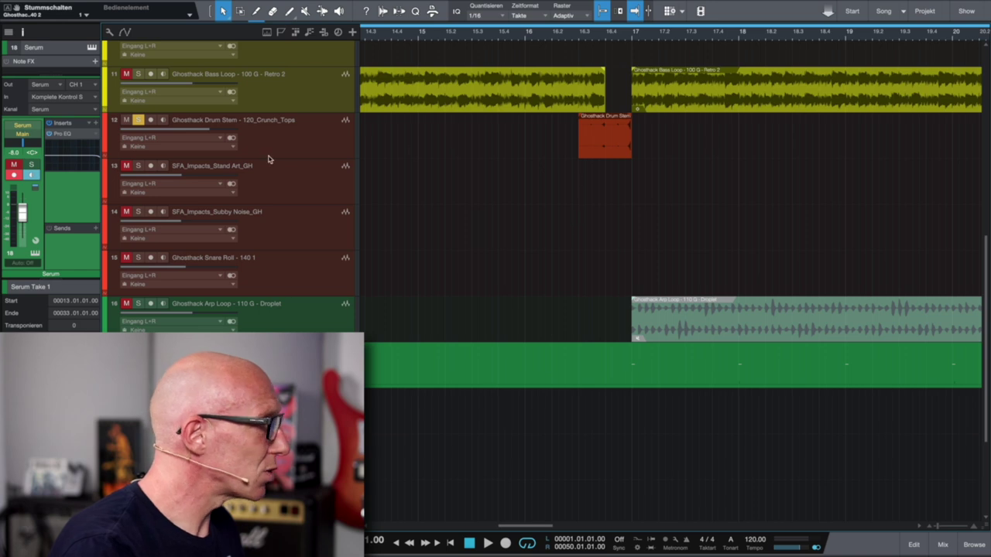
click(331, 129)
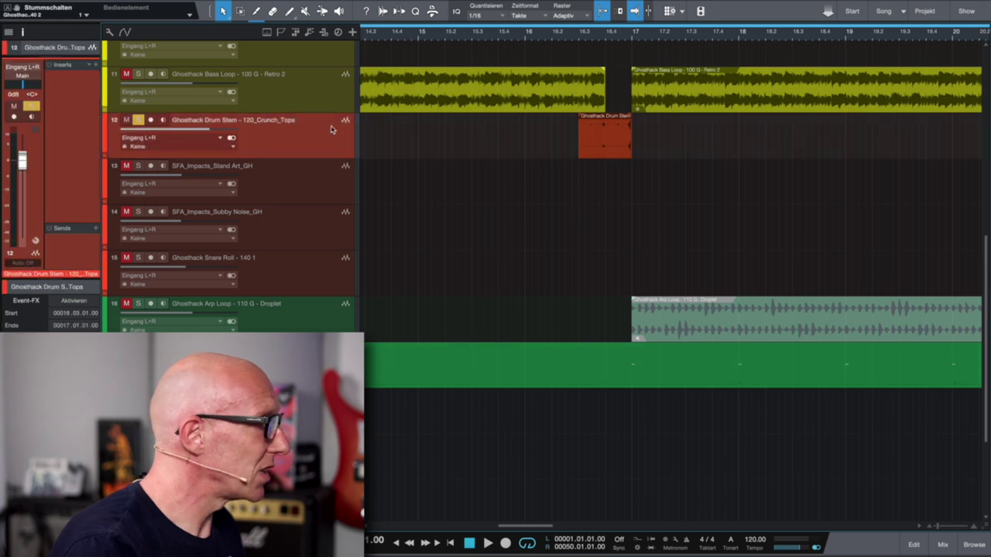
click(596, 138)
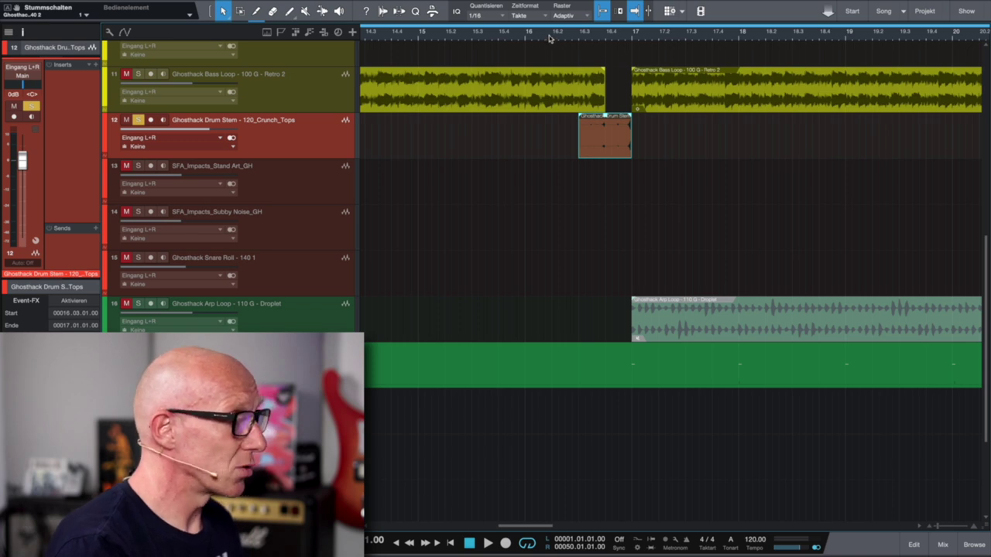
key(space)
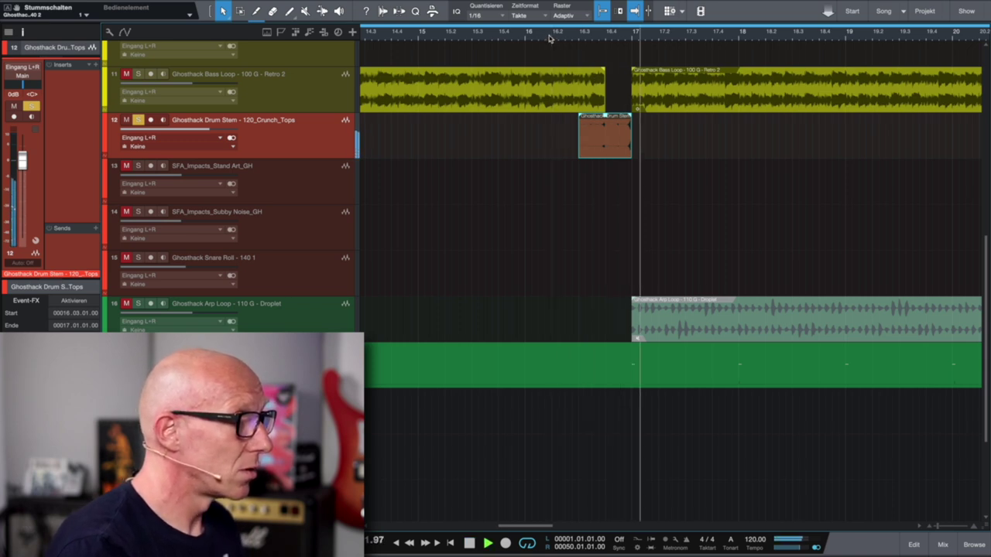
key(space)
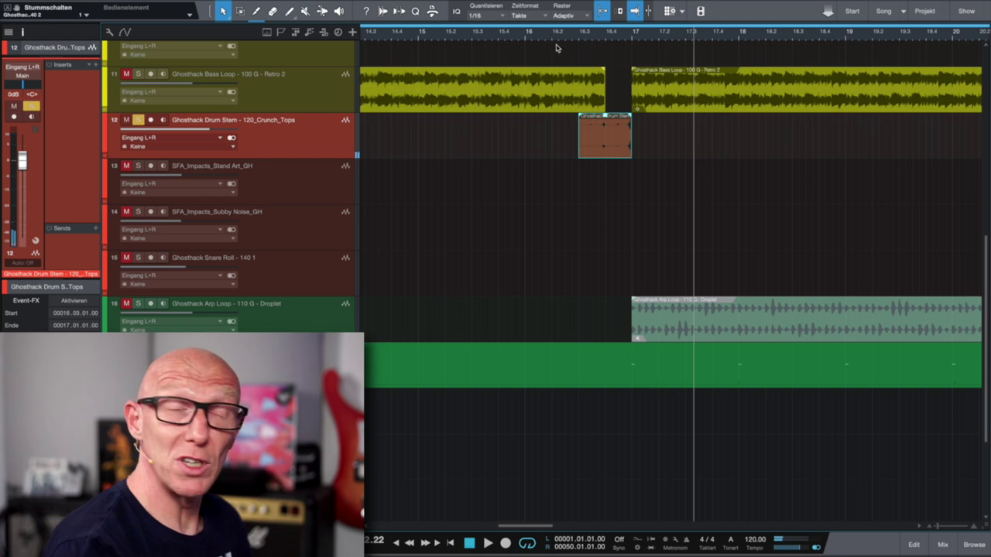
Reverse the audio of the Crunch_Tops event and play it from about bar 16
right_click(603, 141)
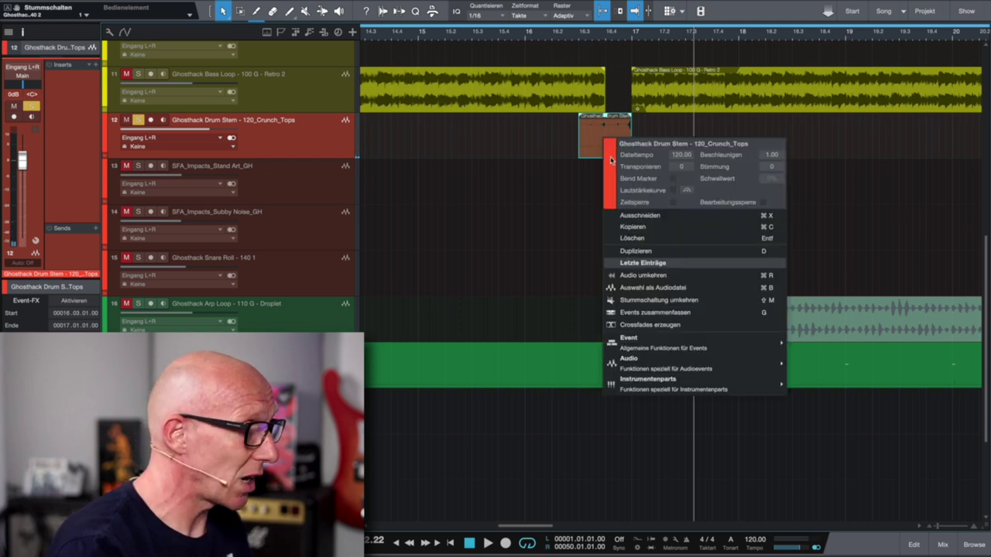
click(671, 276)
click(545, 34)
key(space)
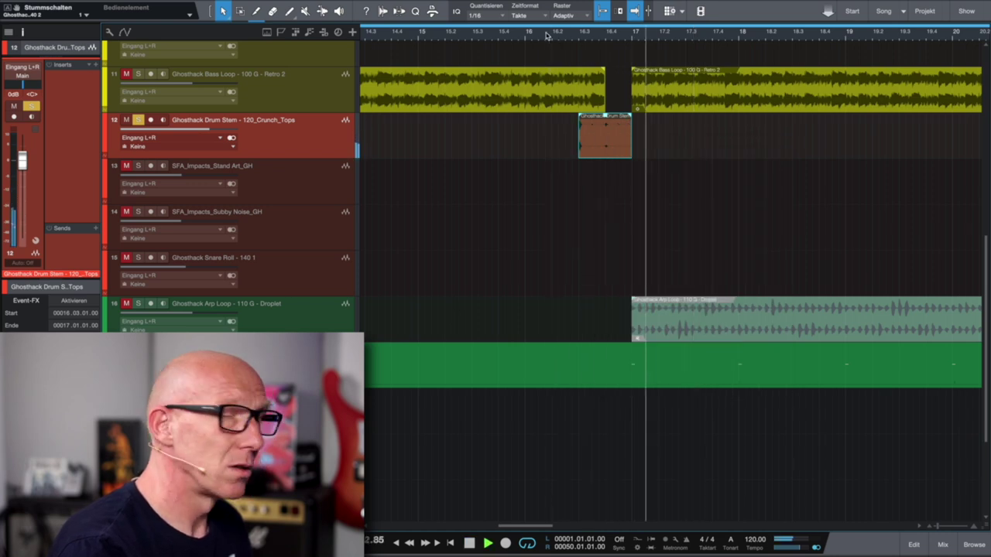
key(space)
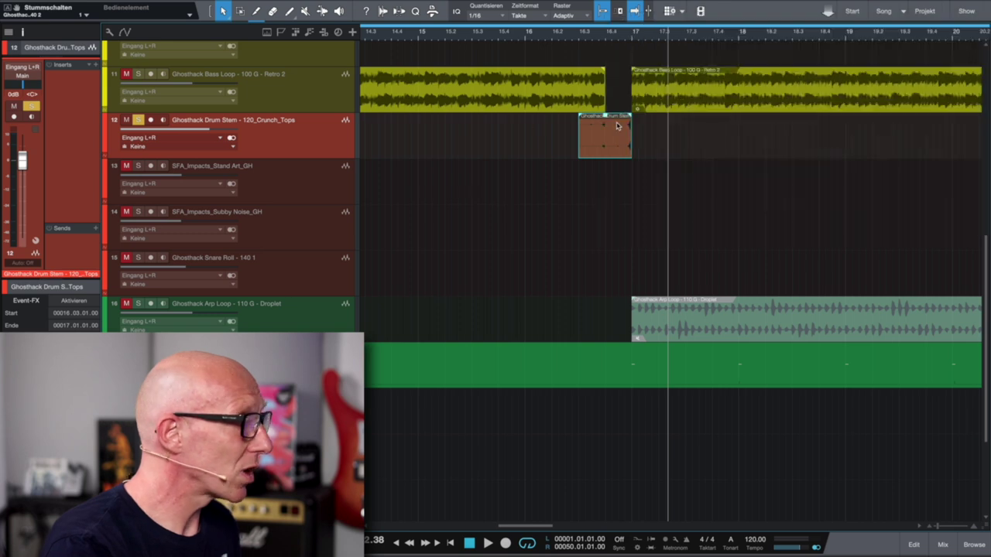
Unsolo the Crunch_Tops track and play the transition into bar 17 with the full mix
click(138, 120)
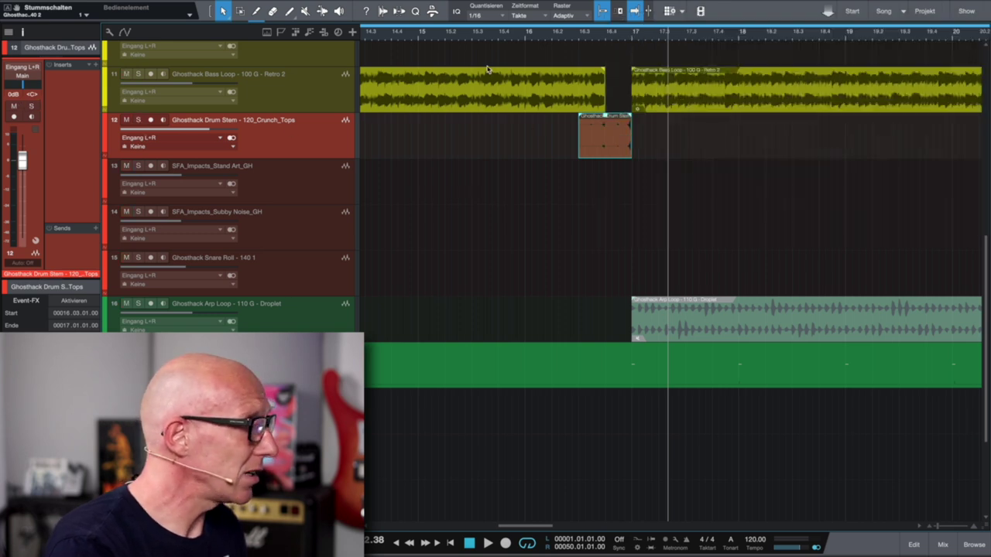
click(466, 39)
key(space)
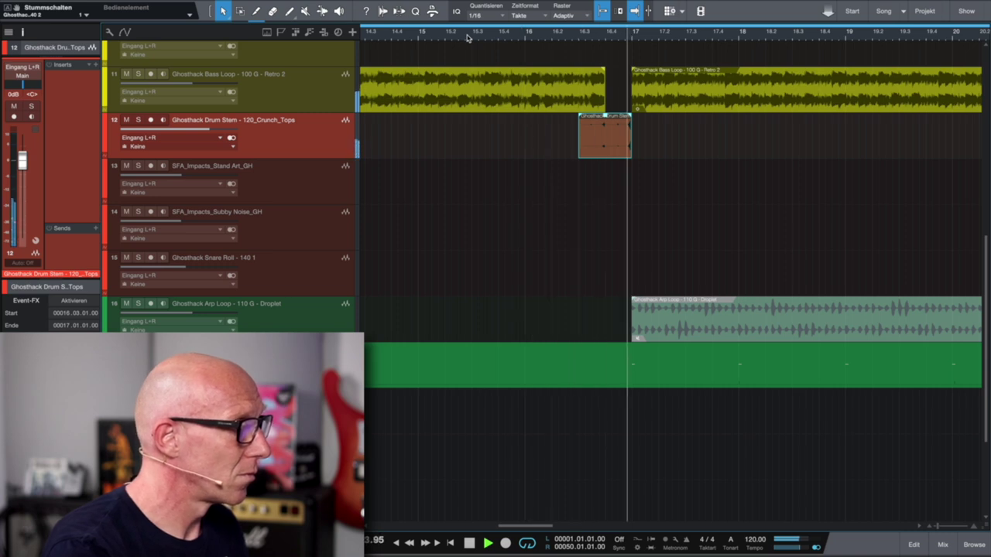
key(space)
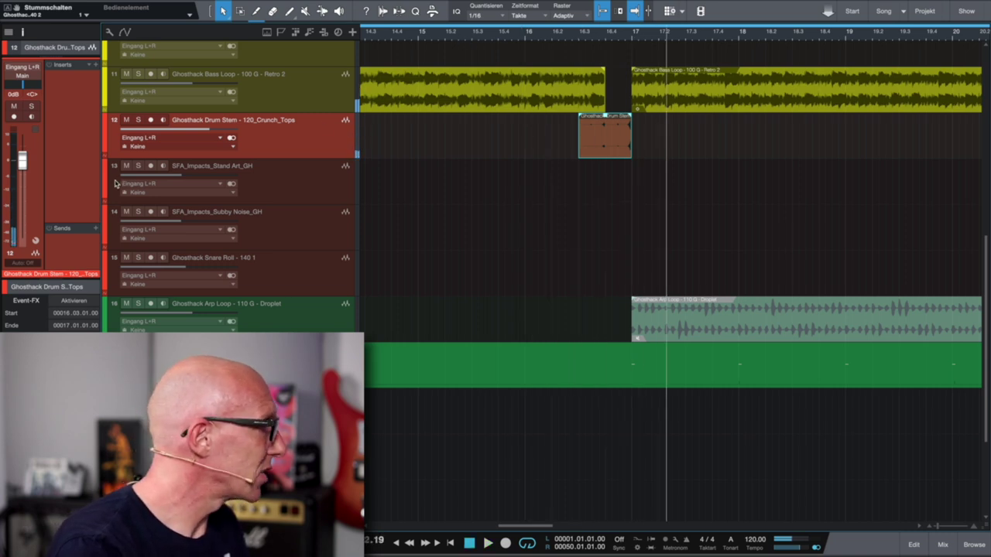
Audition the Crunch_Tops event with its track volume raised to +10 dB, and reset the volume to 0 dB
drag(23, 160, 23, 136)
click(517, 37)
key(space)
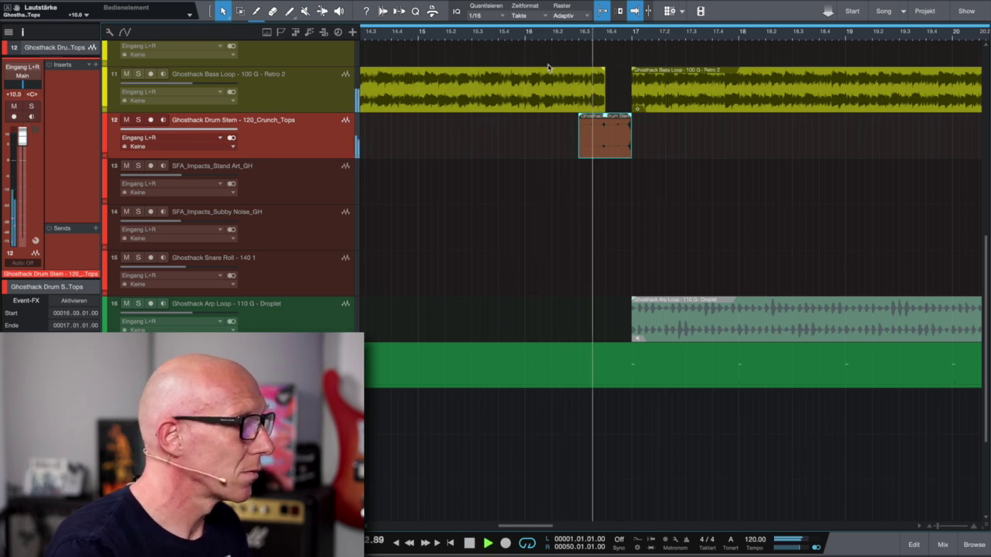
key(space)
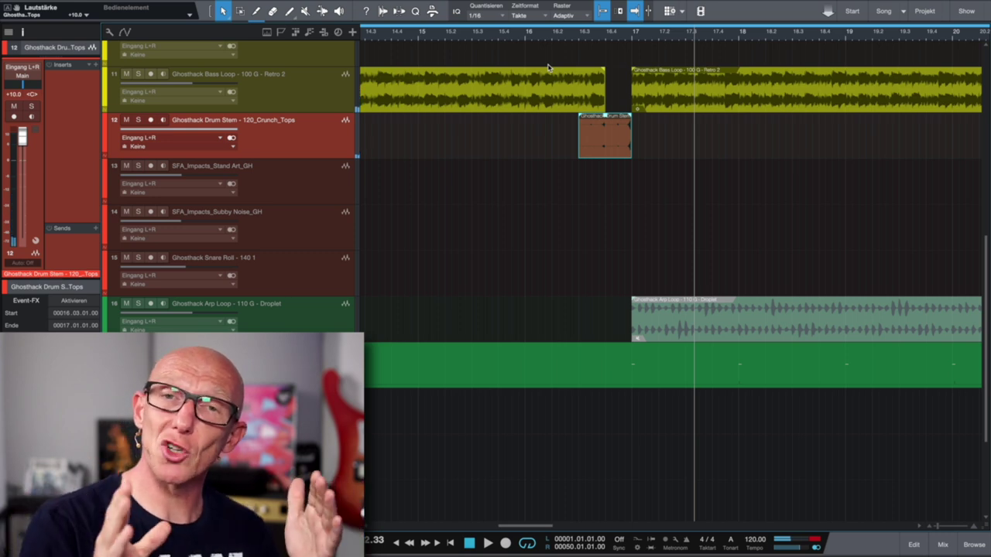
click(493, 39)
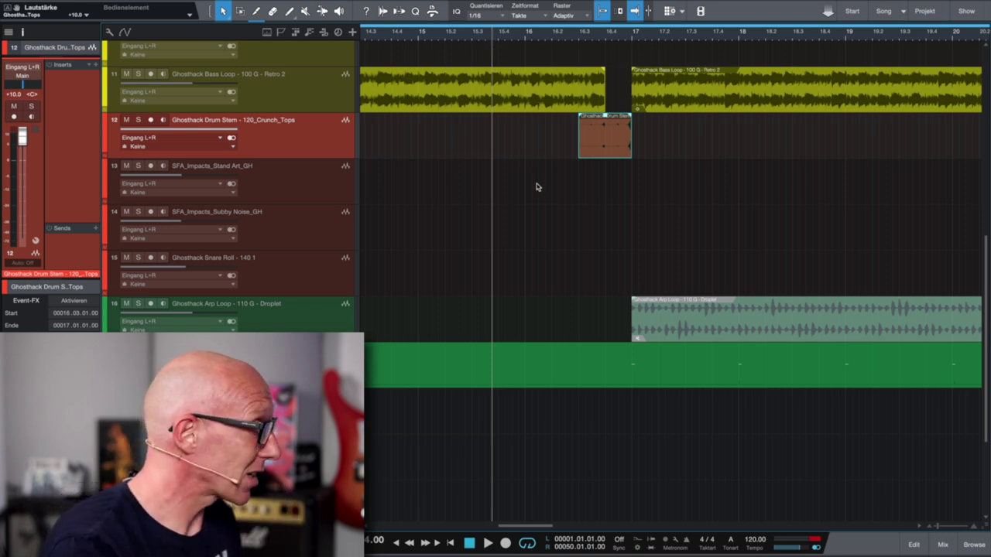
alt+click(22, 140)
Select the SFA_Impacts_Stand Art_GH event leading into bar 25 and solo its track
scroll(454, 243, right, 10)
key(w)
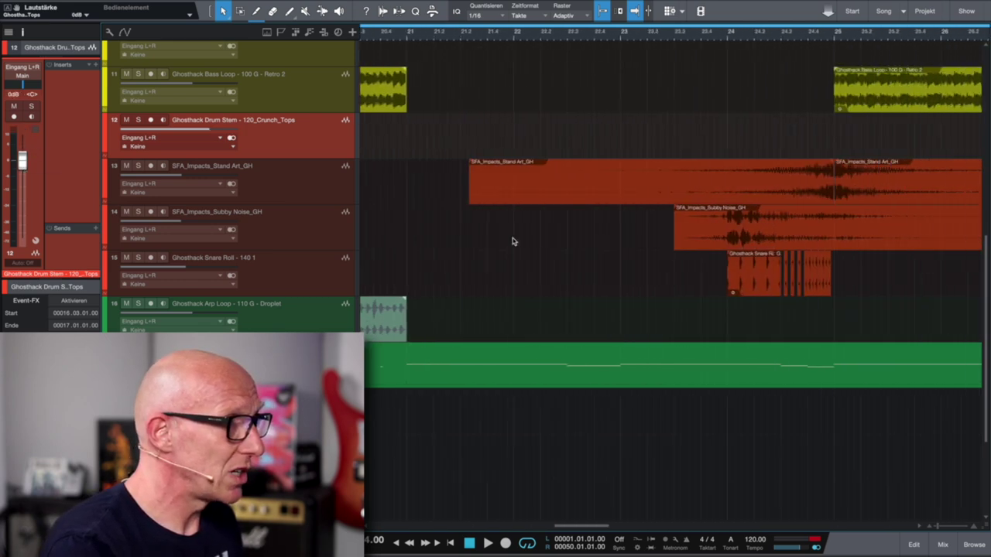
click(673, 181)
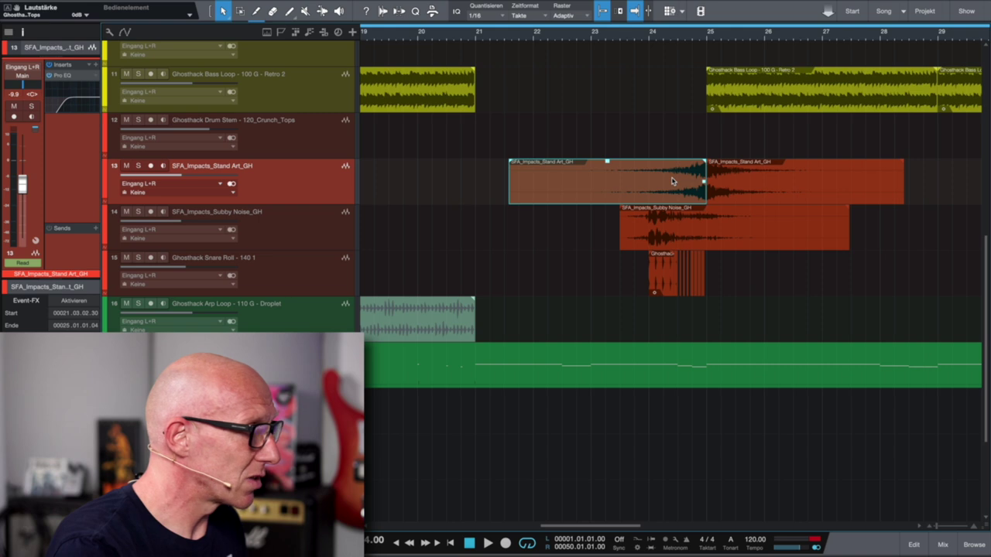
click(138, 165)
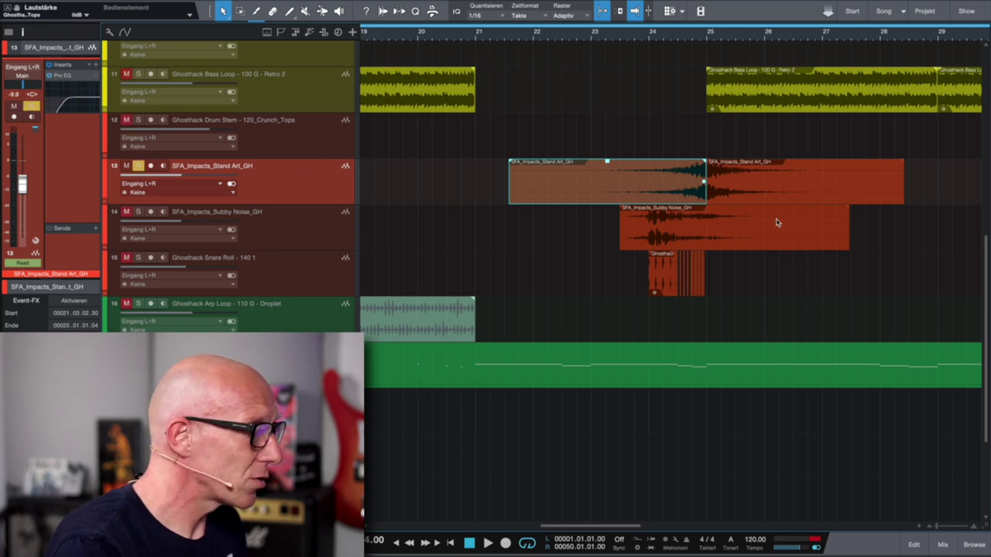
Try extending the first Stand Art event past bar 25 in place of the one following it, audition it, and undo the extension
key(ctrl+z)
drag(703, 199, 752, 192)
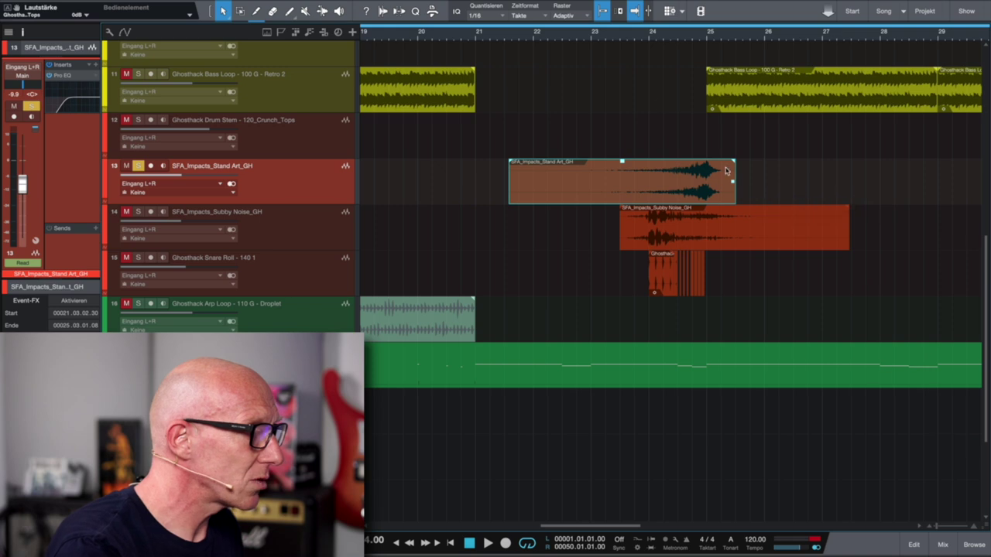
click(563, 38)
key(space)
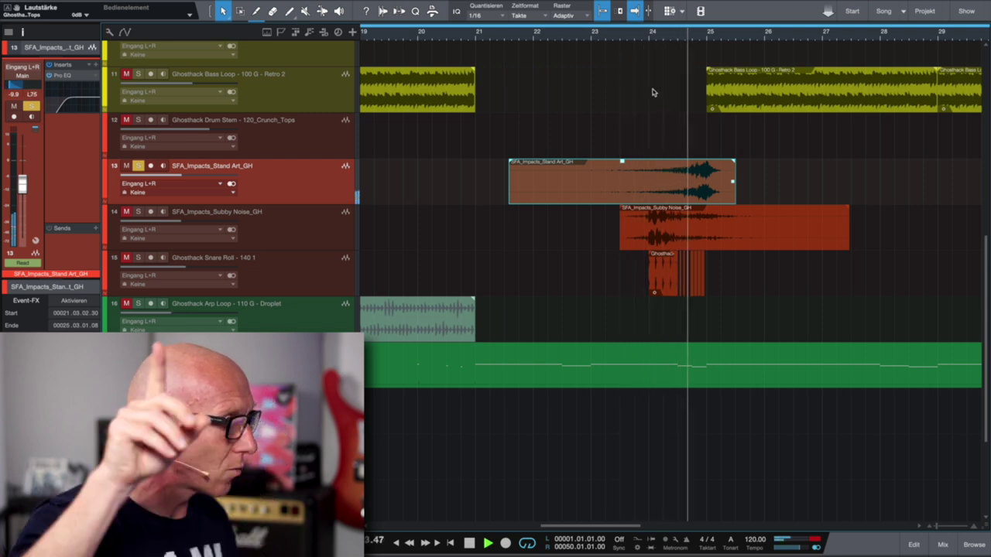
key(space)
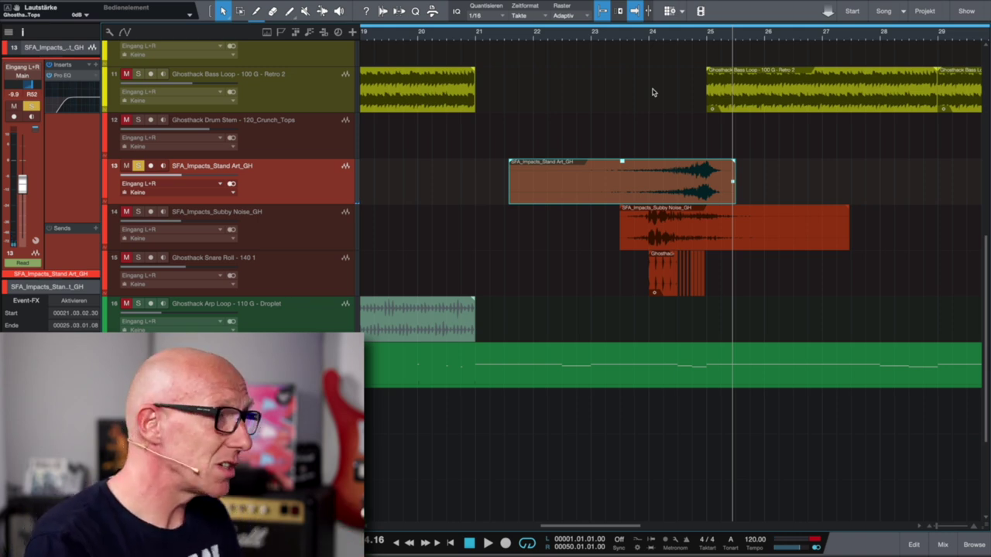
key(alt)
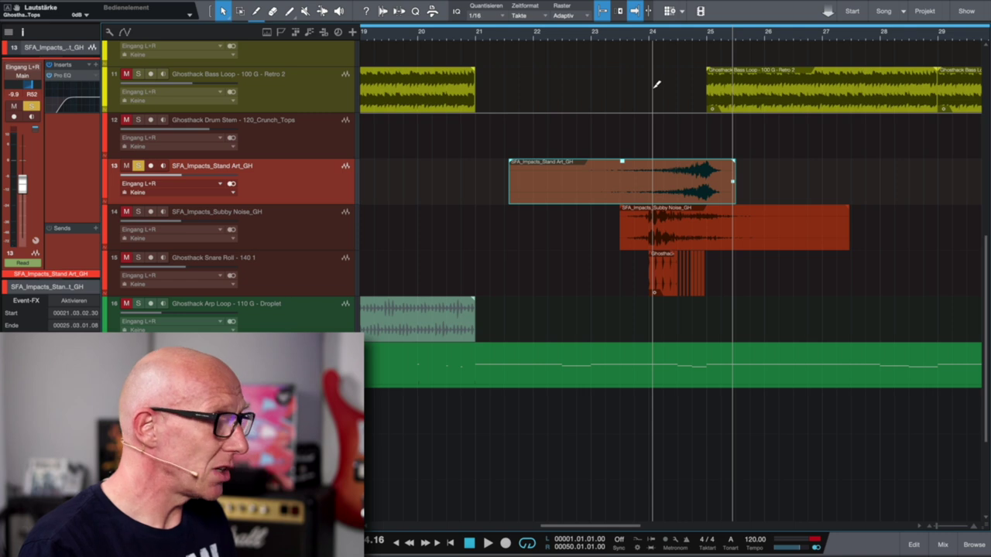
key(ctrl+z)
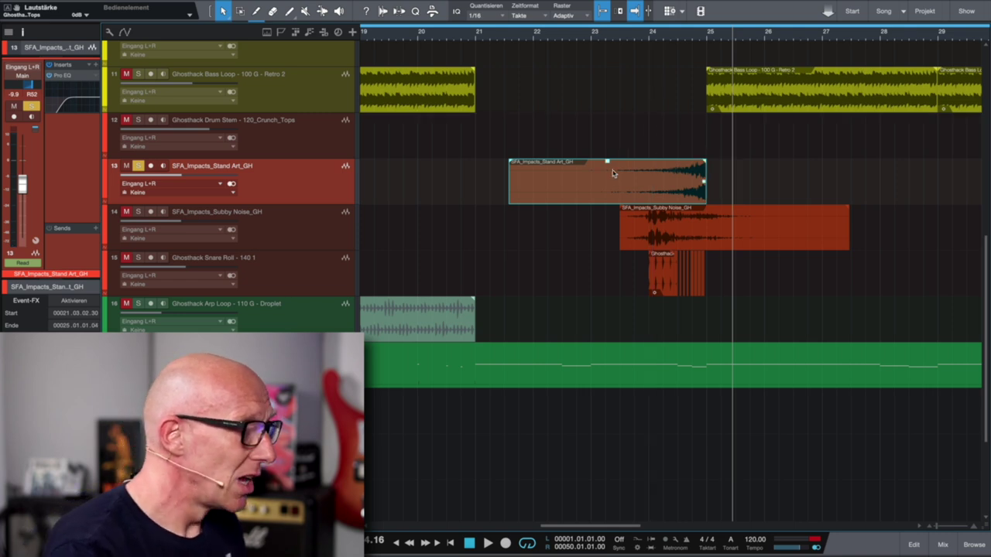
Copy the Stand Art event so the copy starts at bar 25, and reverse the copy's audio
drag(593, 178, 792, 170)
right_click(800, 174)
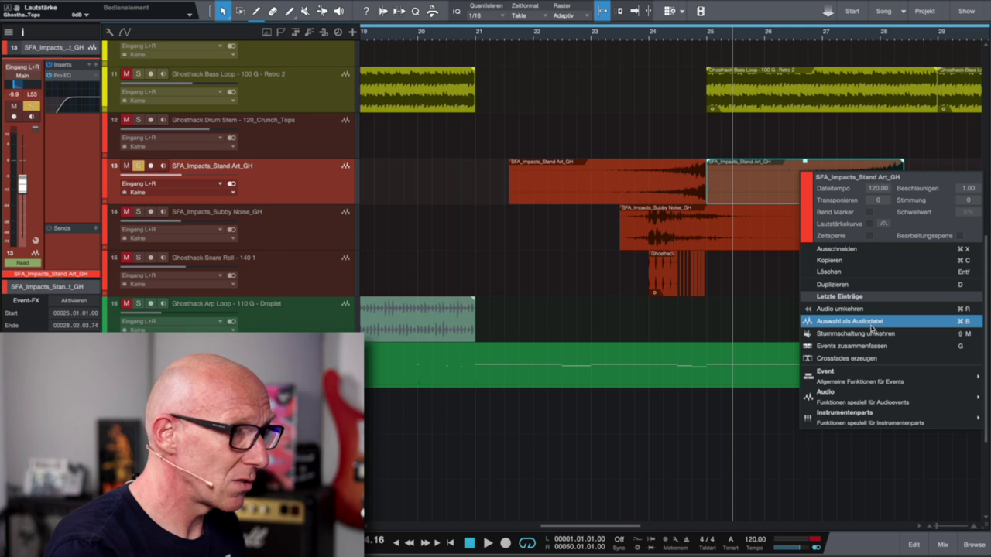
click(870, 323)
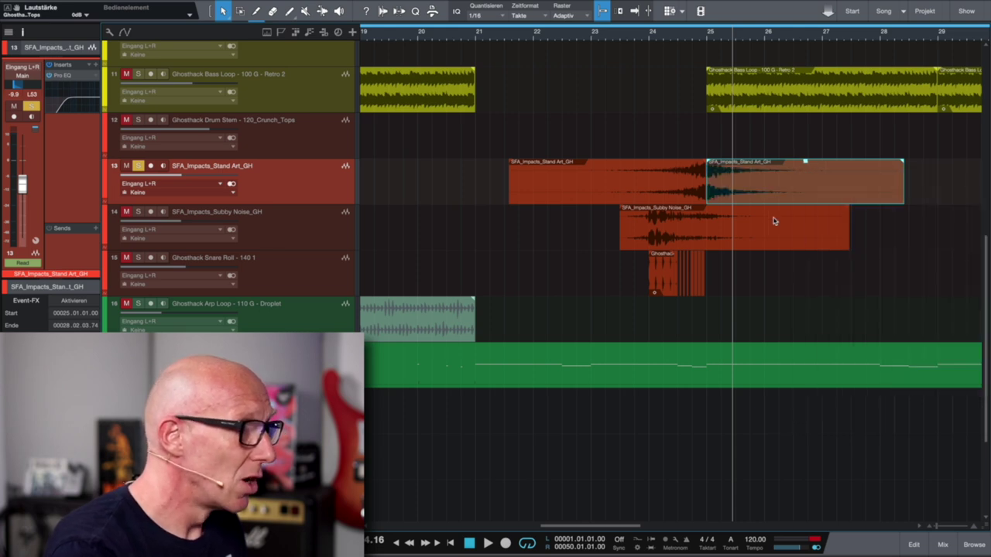
Create a crossfade between the two Stand Art impact events at bar 25 and audition the transition
drag(692, 146, 720, 173)
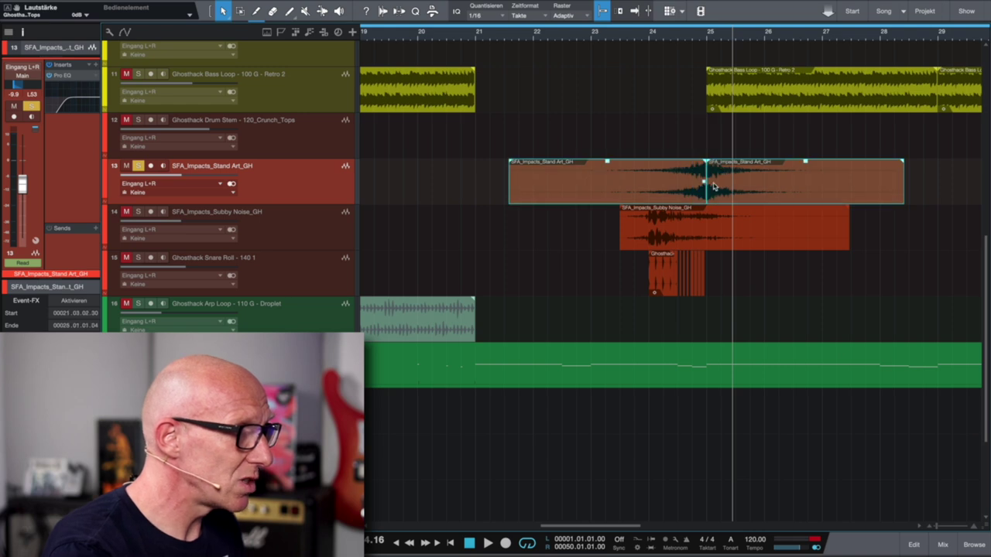
right_click(714, 186)
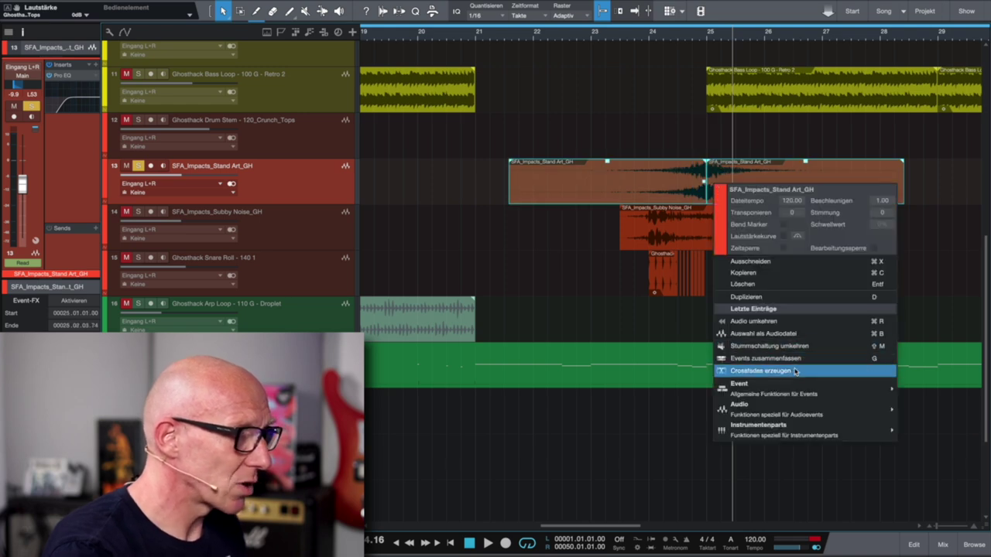
click(795, 371)
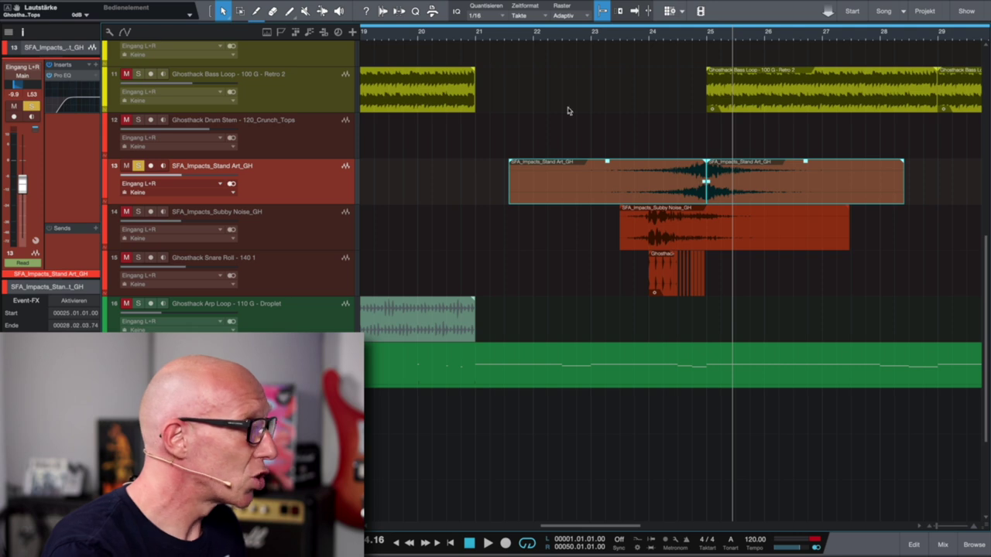
click(558, 37)
key(space)
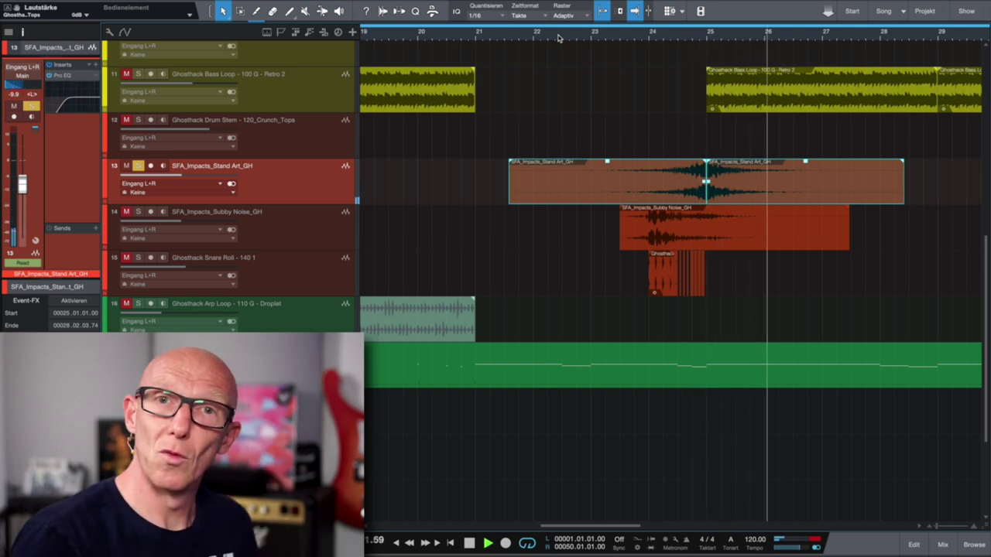
key(space)
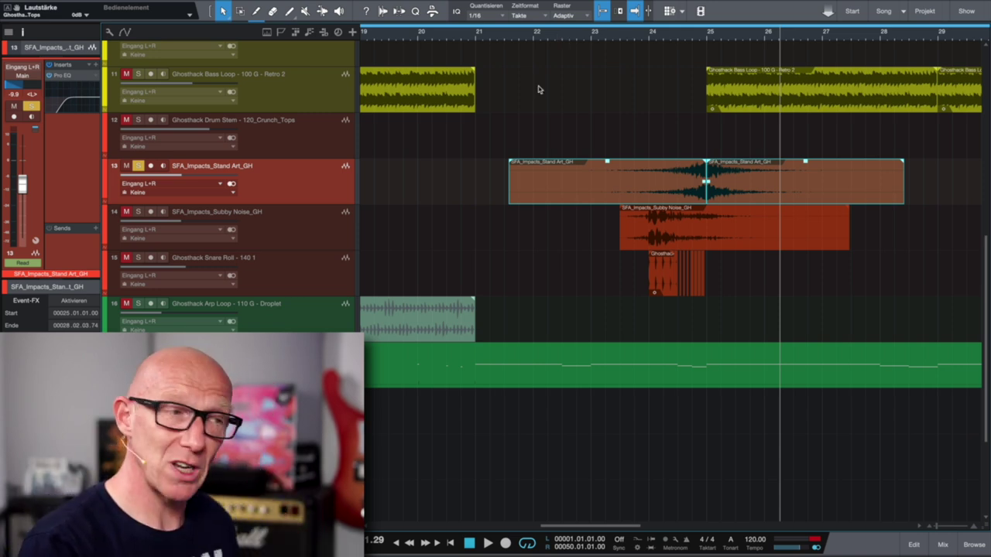
Solo the Ghosthack Snare Roll - 140 1 track and audition its fill from bar 24
scroll(628, 288, right, 1)
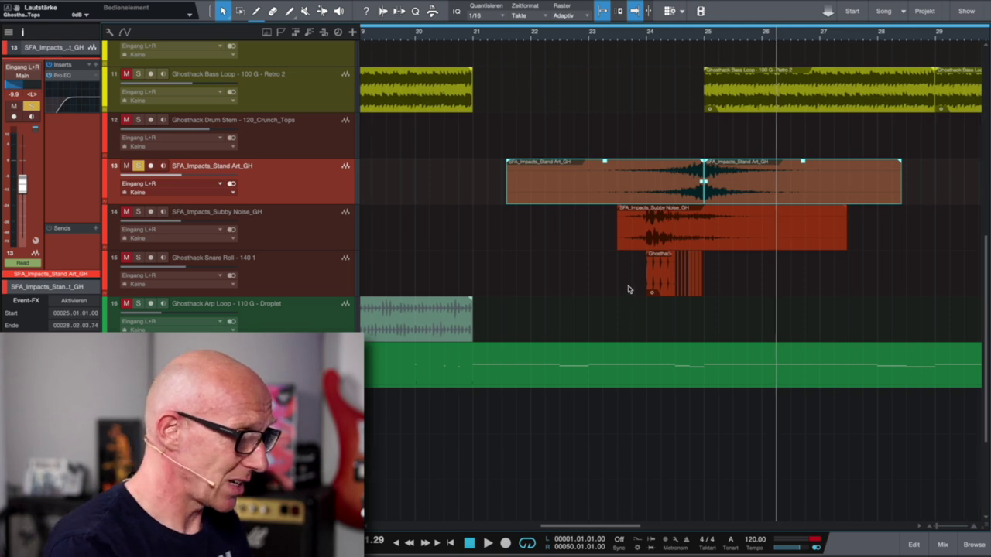
scroll(627, 289, up, 6)
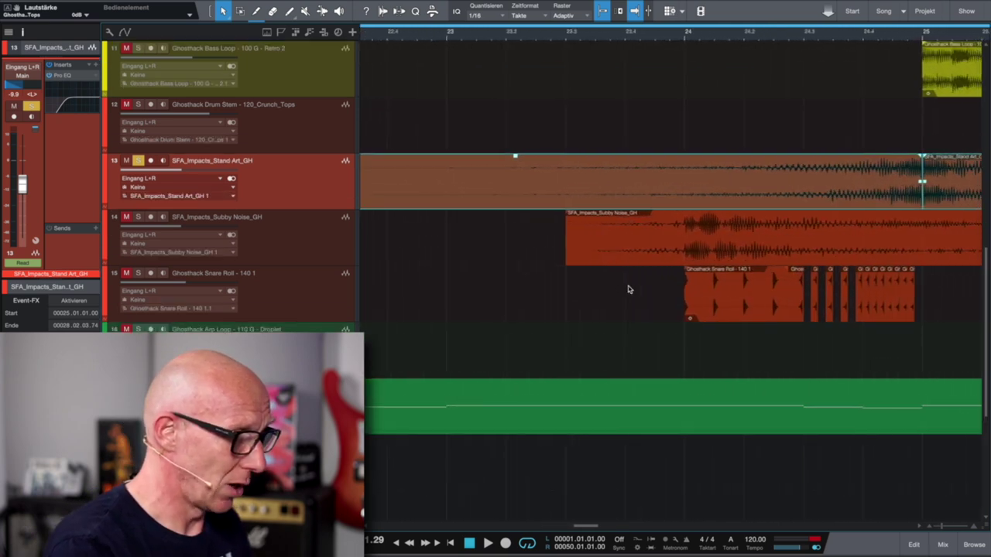
scroll(627, 289, up, 4)
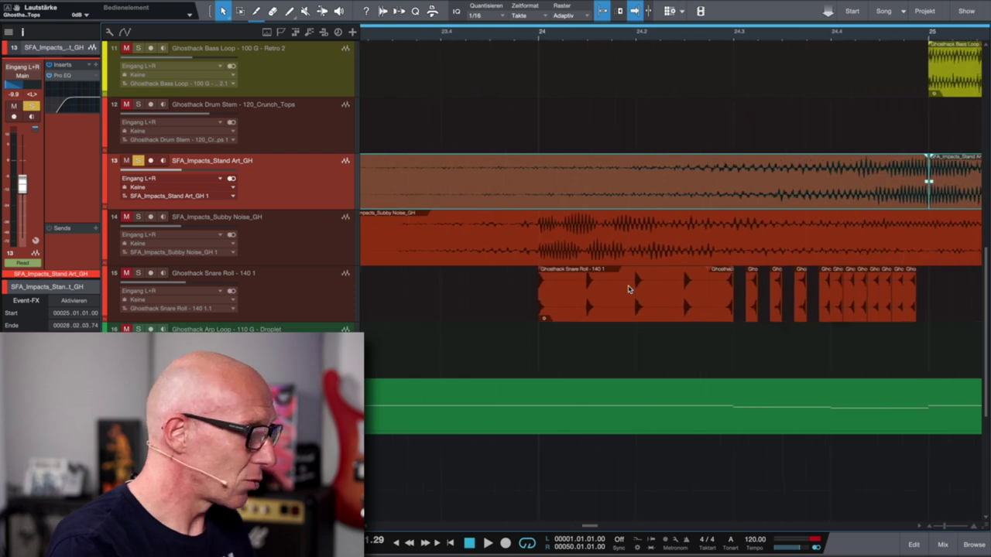
scroll(627, 289, right, 2)
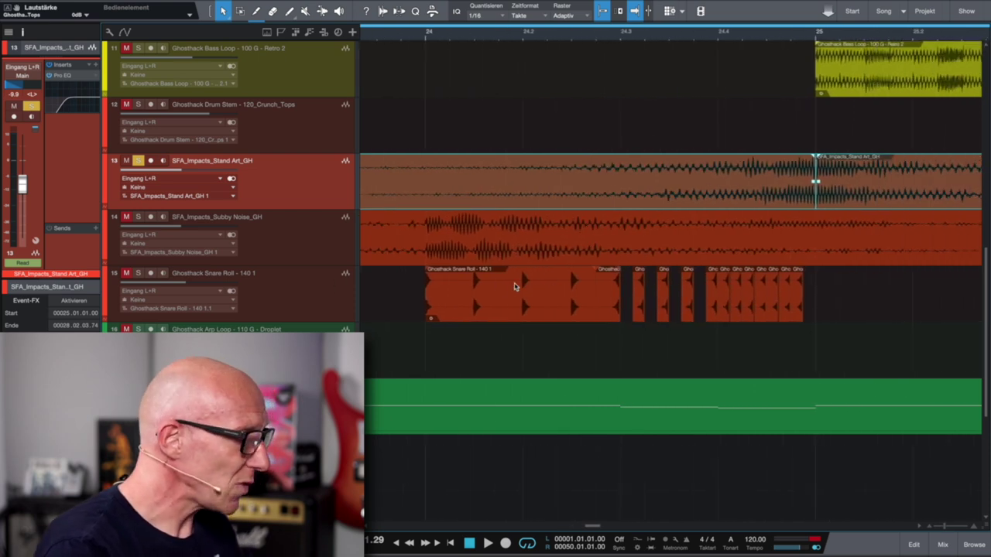
scroll(312, 228, down, 2)
click(138, 248)
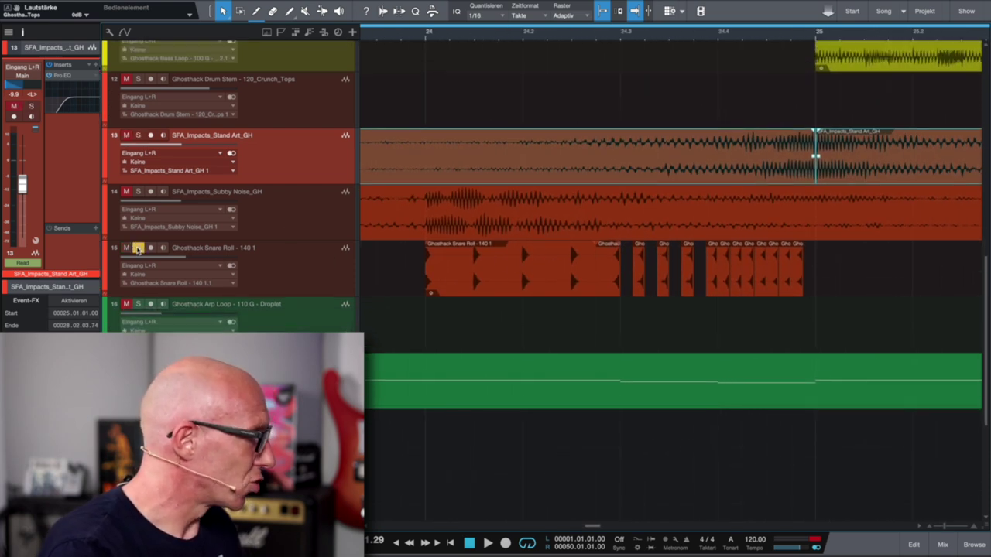
key(space)
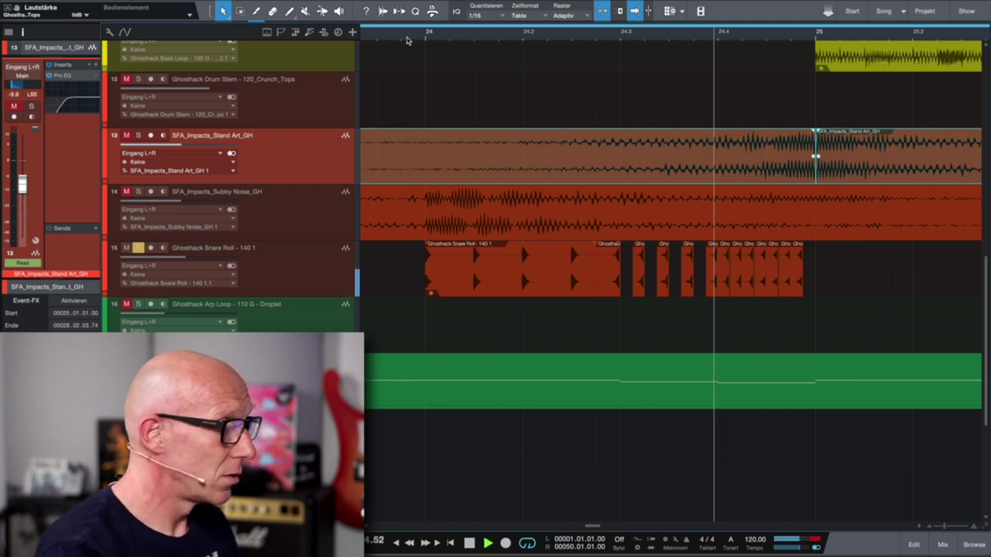
key(space)
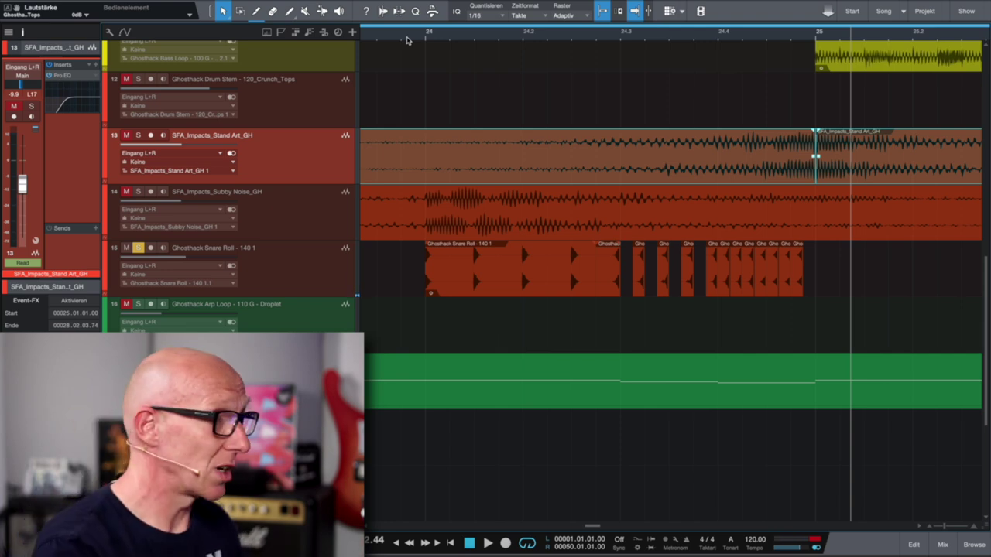
Duplicate the Snare Roll track and copy the roll's first event onto it, extended to bar 25
click(304, 281)
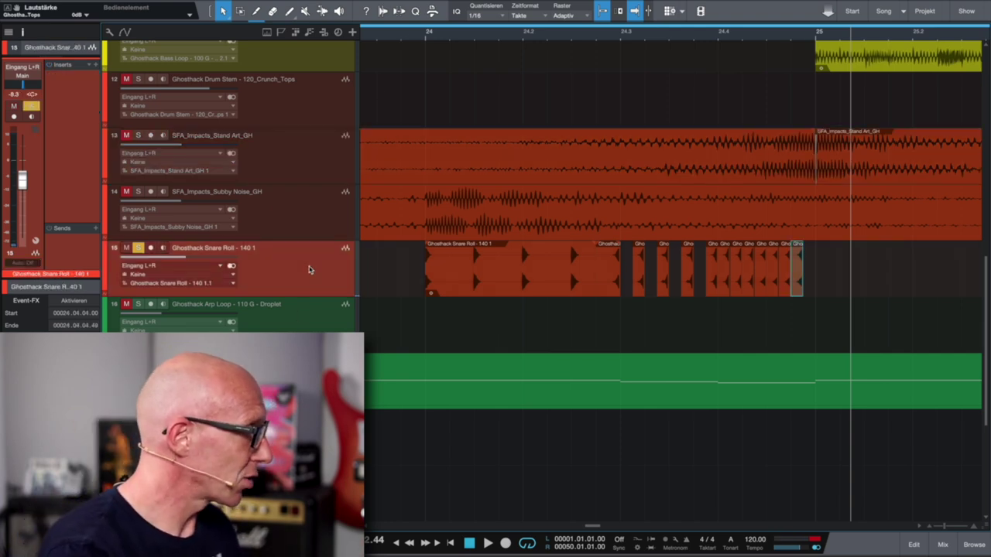
right_click(310, 268)
click(369, 346)
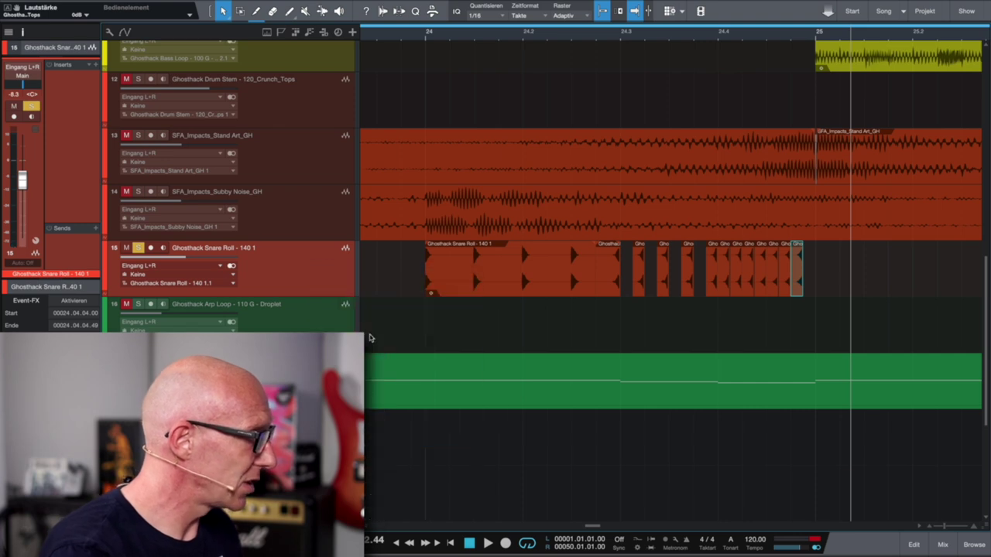
drag(480, 291, 481, 322)
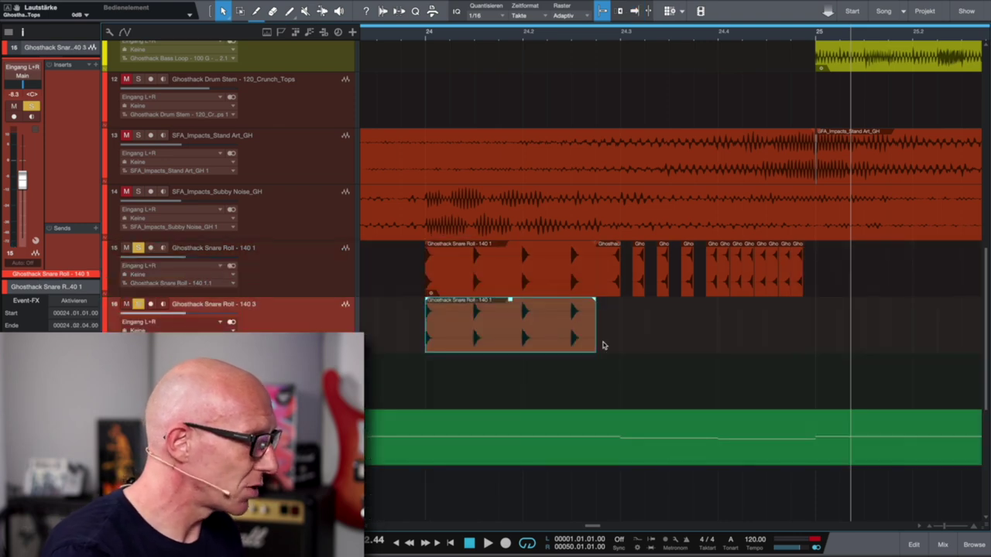
drag(598, 344, 834, 343)
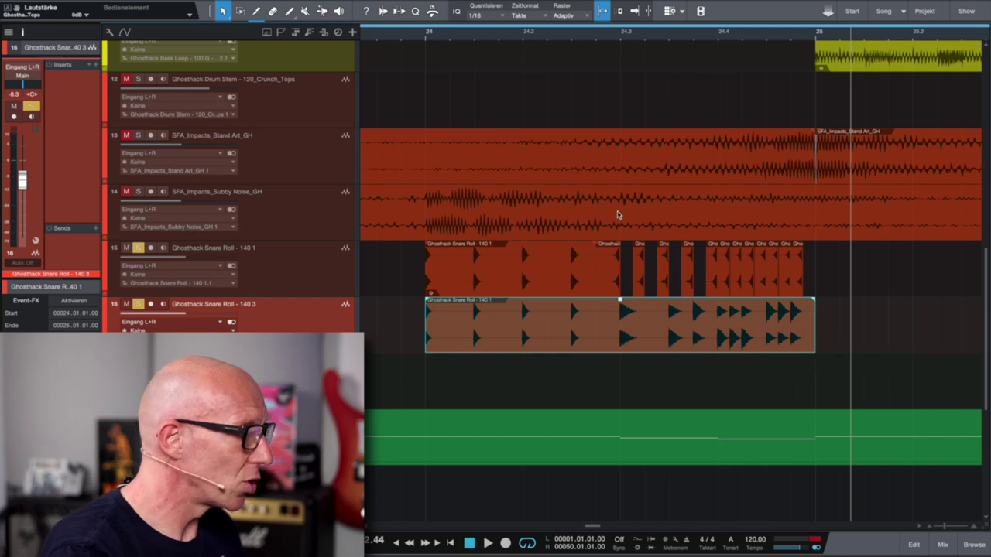
Unsolo the original Snare Roll track and audition the unedited roll on the duplicate track from bar 24
click(137, 247)
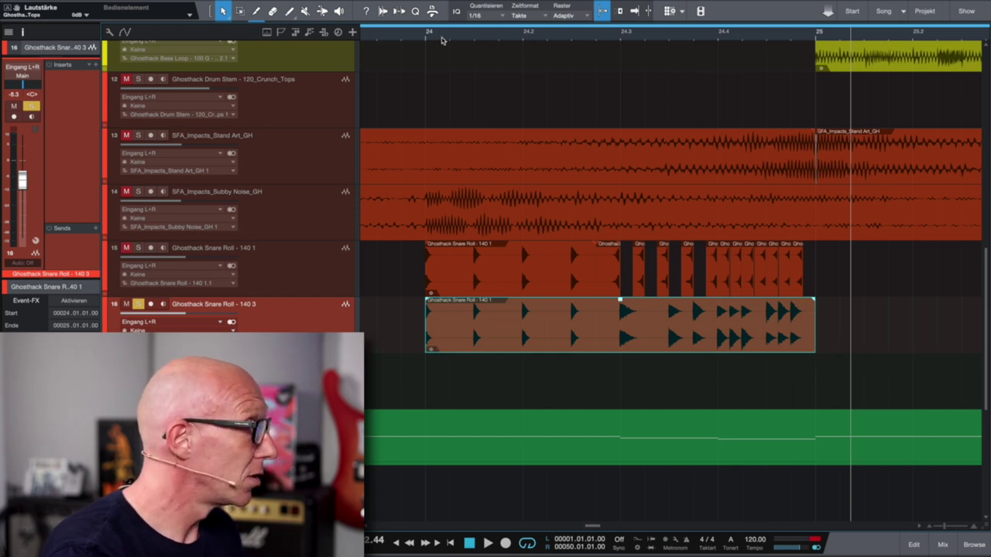
key(space)
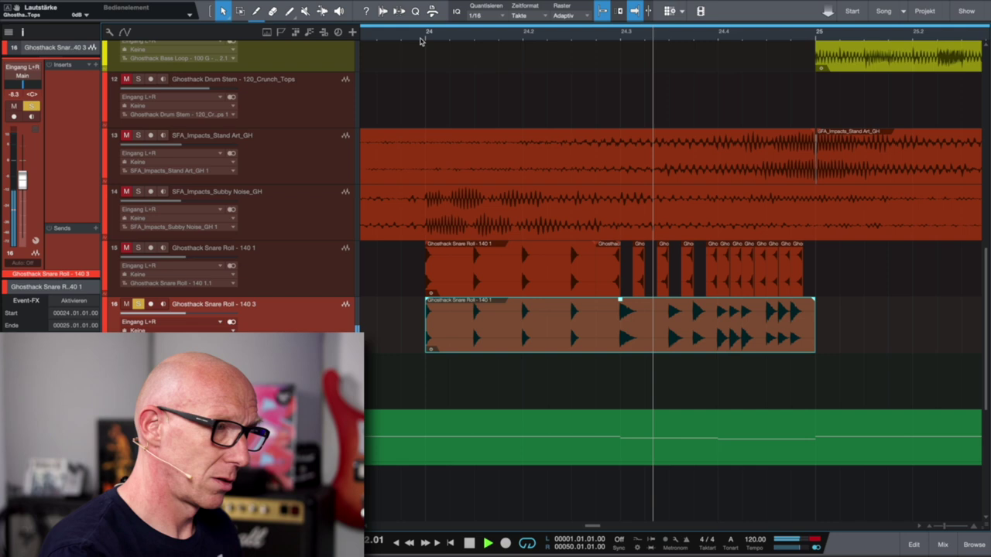
key(space)
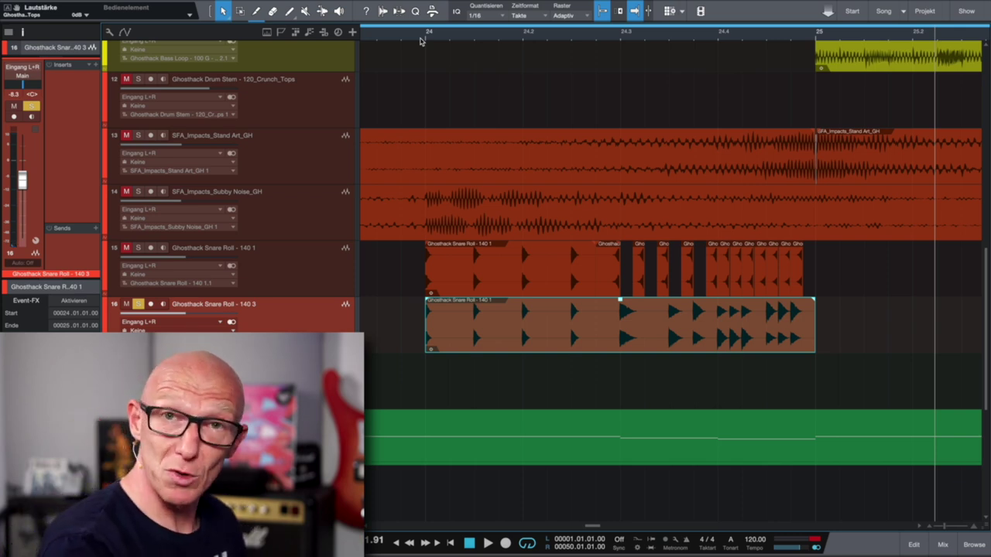
Replace the copied roll's part after 24.3 with a reversed copy of its first half and audition it
alt+click(622, 314)
key(Delete)
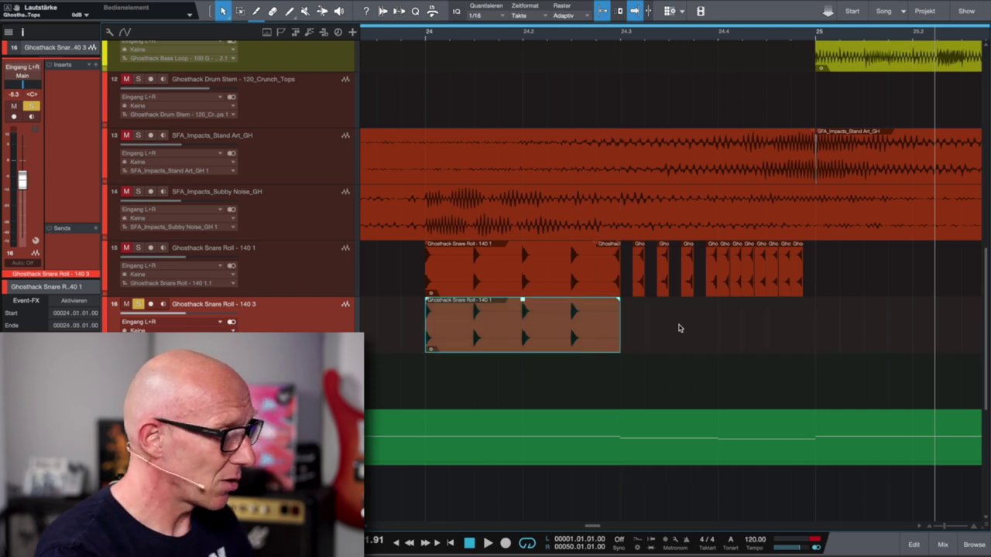
drag(480, 319, 671, 318)
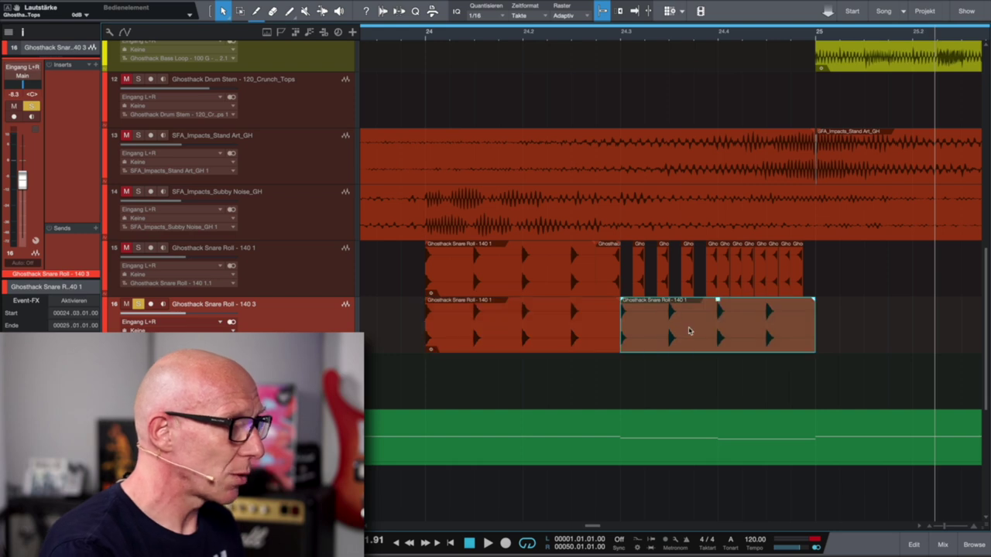
right_click(690, 331)
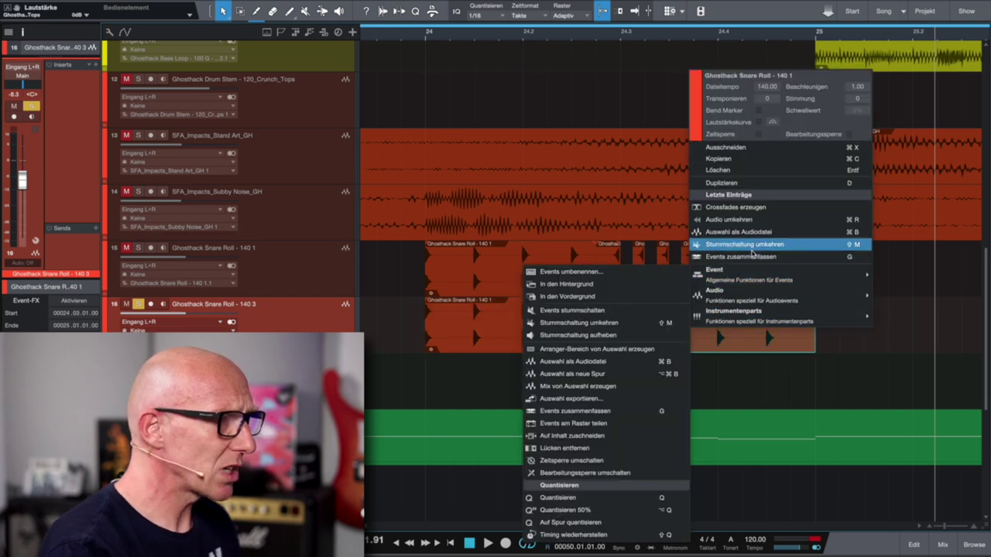
click(750, 221)
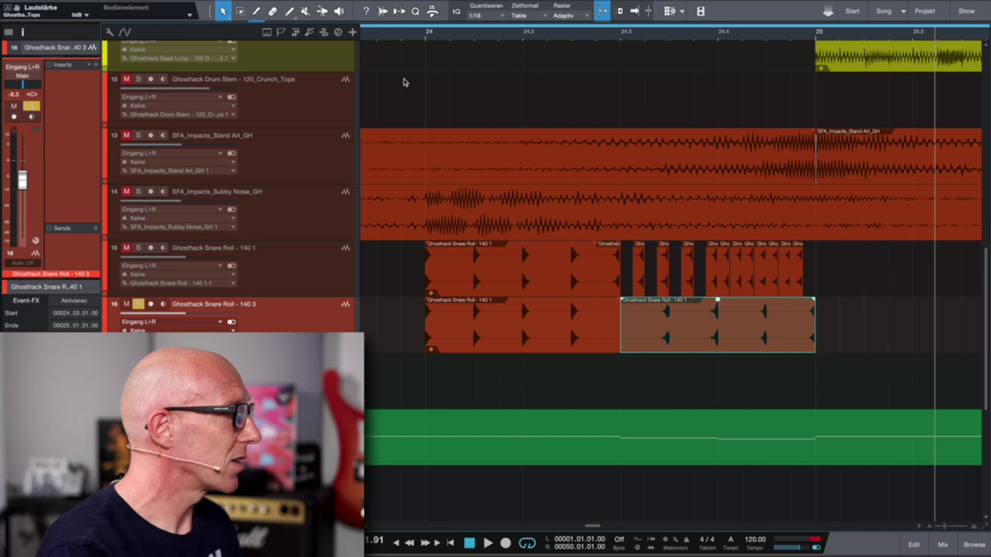
key(space)
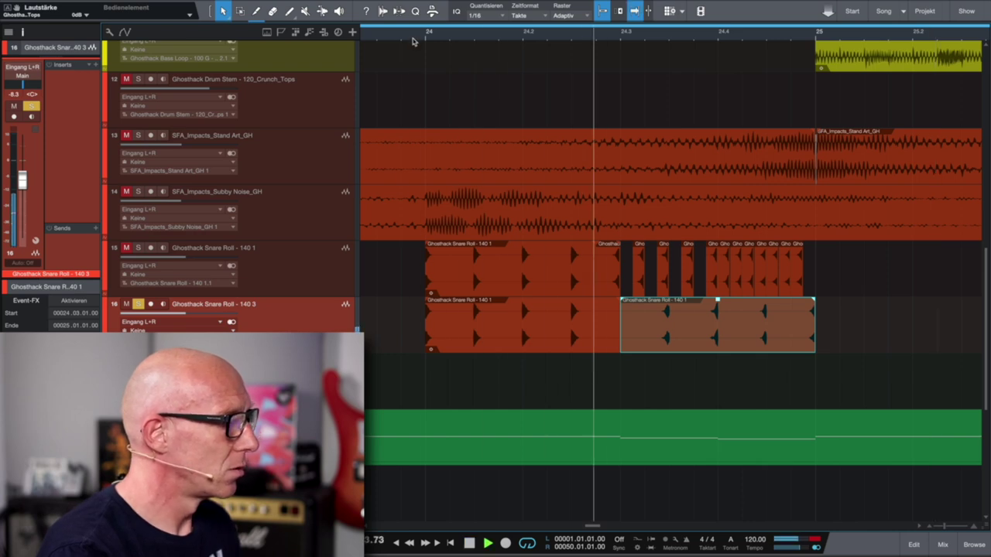
key(space)
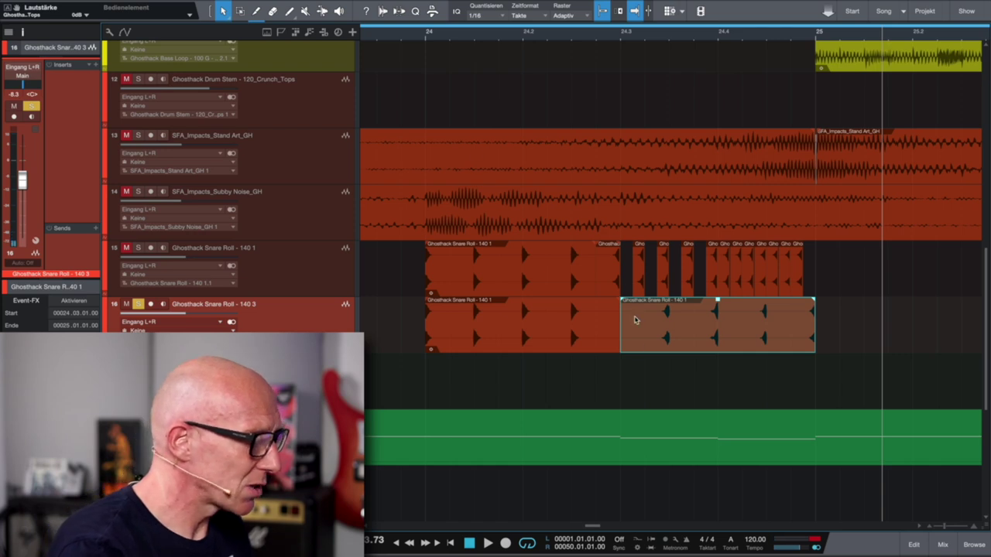
Shift the boundary between the forward and reversed snare events to 24.3.2 and audition the roll from bar 24
drag(621, 348, 645, 347)
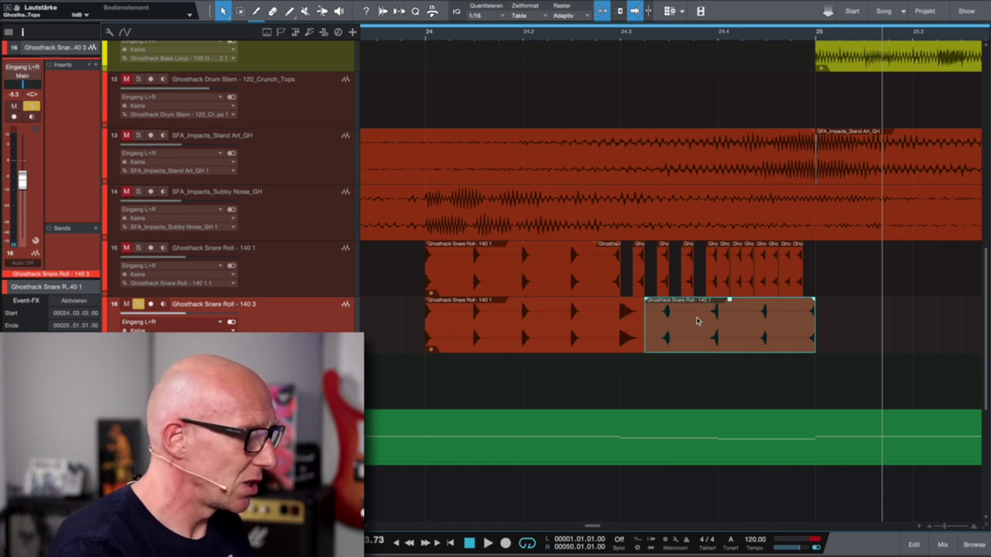
drag(706, 313, 713, 313)
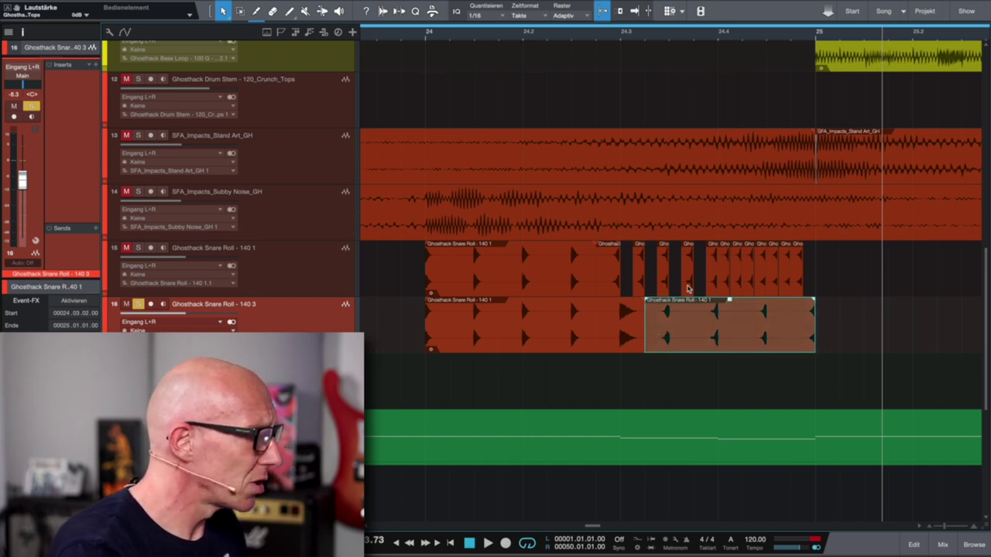
click(415, 37)
key(space)
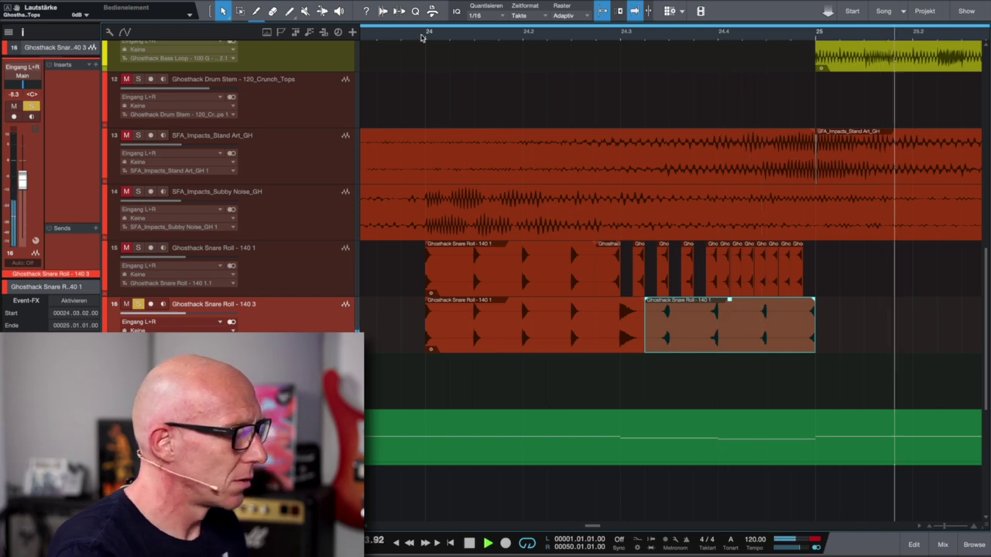
key(space)
Slice the reversed snare event into short pieces and delete the pieces between the hits
drag(784, 318, 773, 318)
drag(633, 325, 791, 304)
click(677, 338)
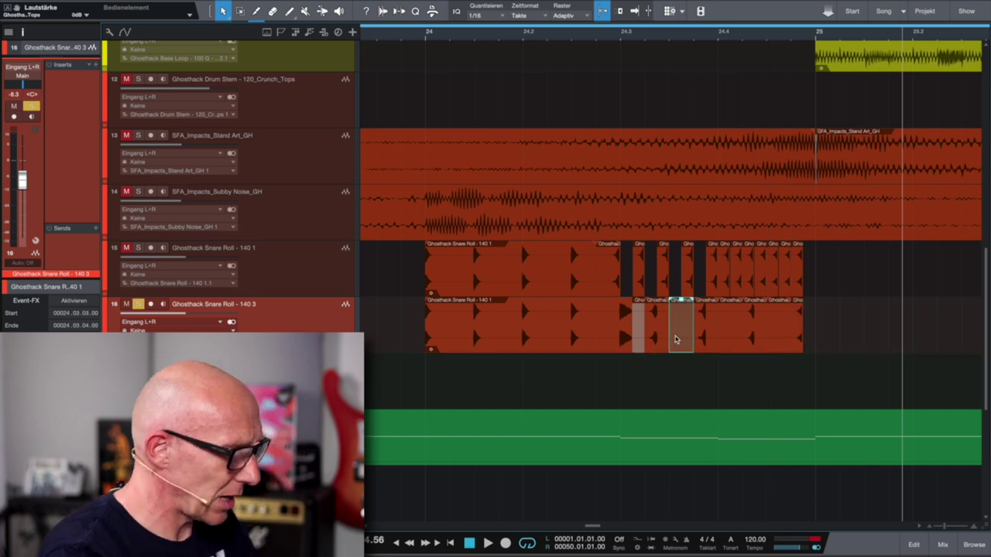
key(Delete)
click(734, 344)
key(Delete)
click(778, 344)
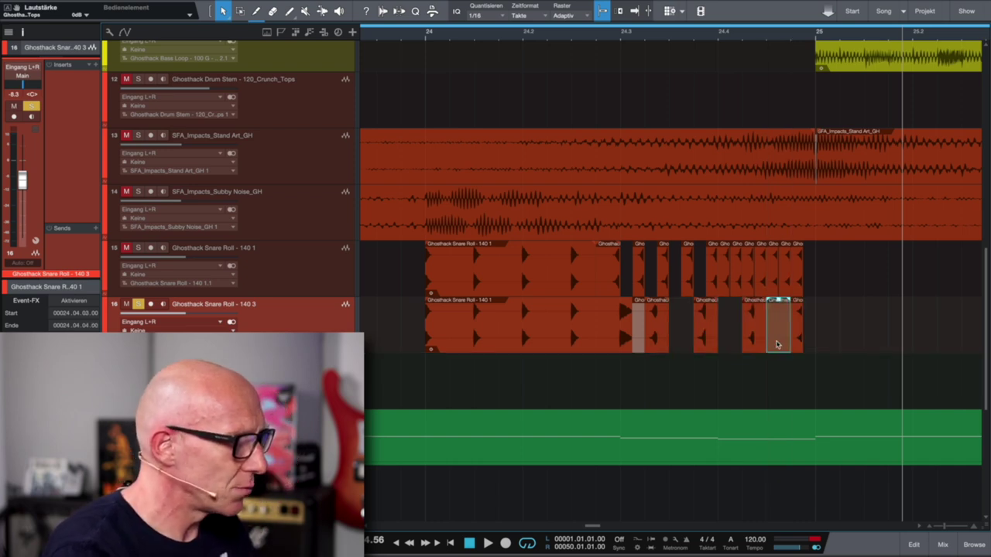
key(Delete)
Rearrange the remaining reversed snare slices on the duplicate track so the hits sit closer together after 24.3
click(647, 338)
drag(630, 348, 637, 350)
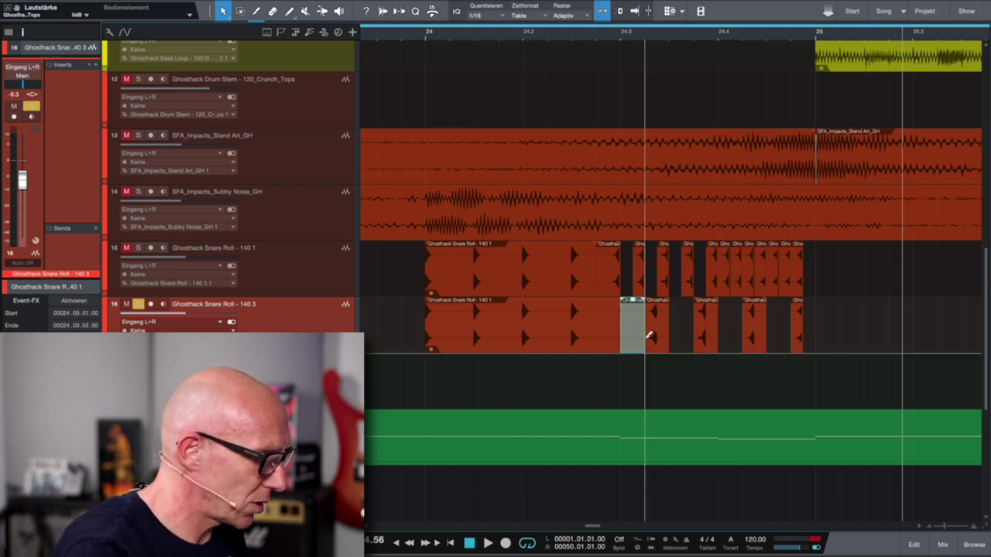
mouse_move(639, 343)
mouse_down()
mouse_move(654, 341)
mouse_move(643, 342)
mouse_up()
drag(703, 329, 660, 328)
drag(751, 330, 730, 331)
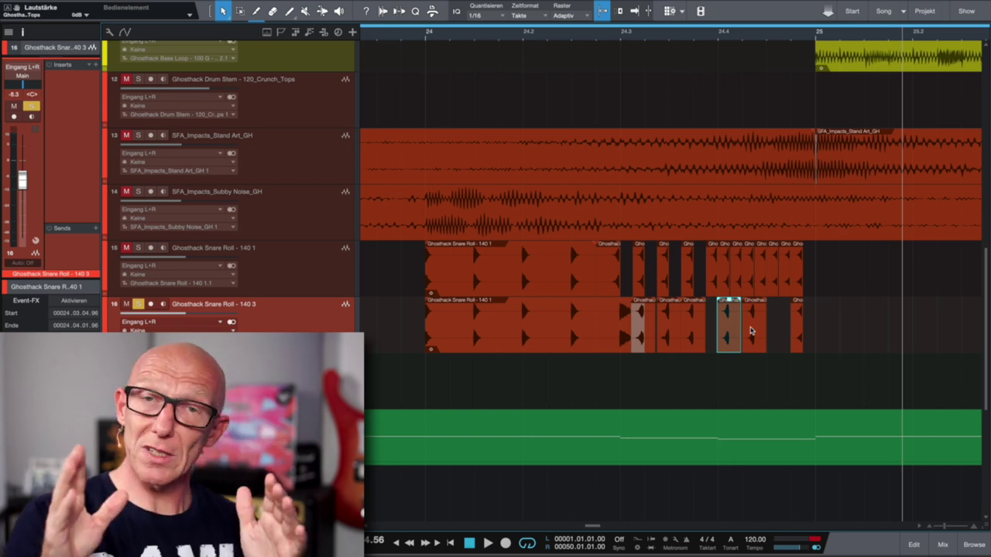
Switch the solo to the original Snare Roll track and select its short reversed event ending at 24.3
click(503, 277)
click(474, 40)
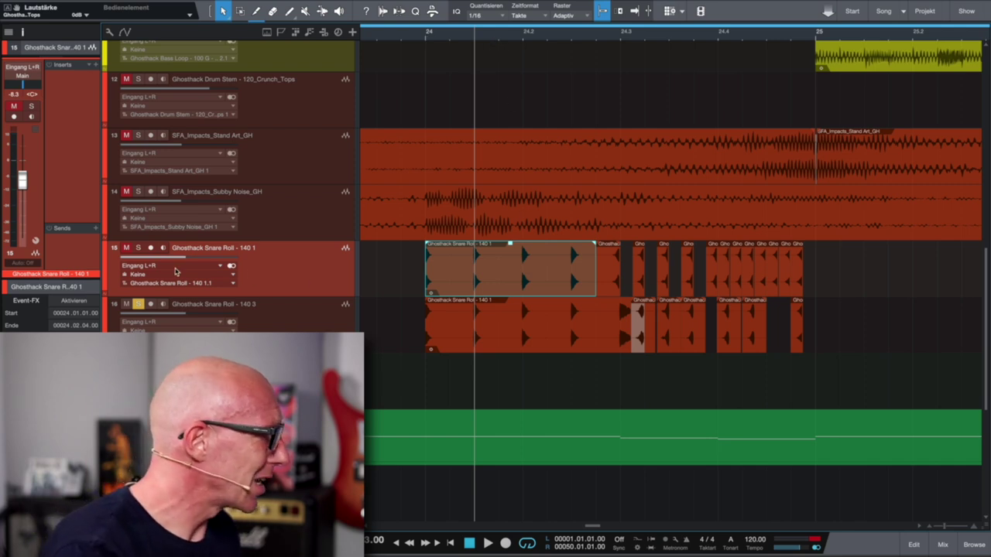
click(139, 249)
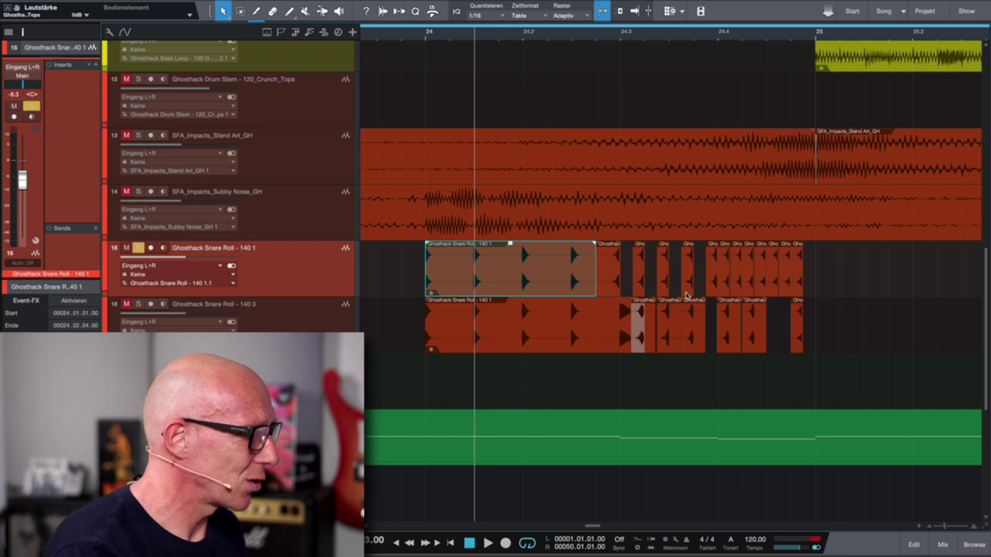
click(609, 275)
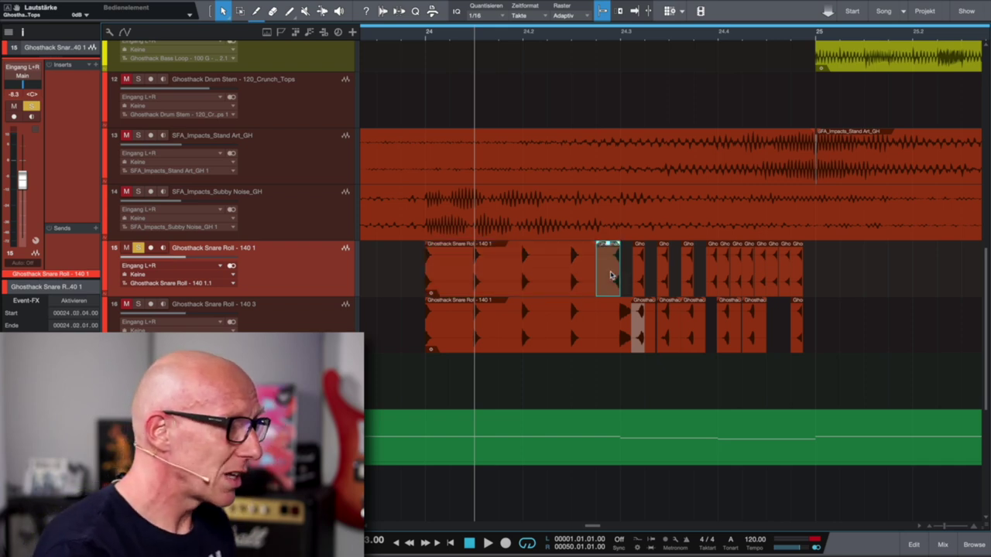
Step through the reversed snare slices on the original Snare Roll track, and audition the roll from just before bar 24
click(638, 273)
click(664, 272)
click(688, 271)
click(713, 270)
click(725, 270)
click(735, 271)
click(747, 271)
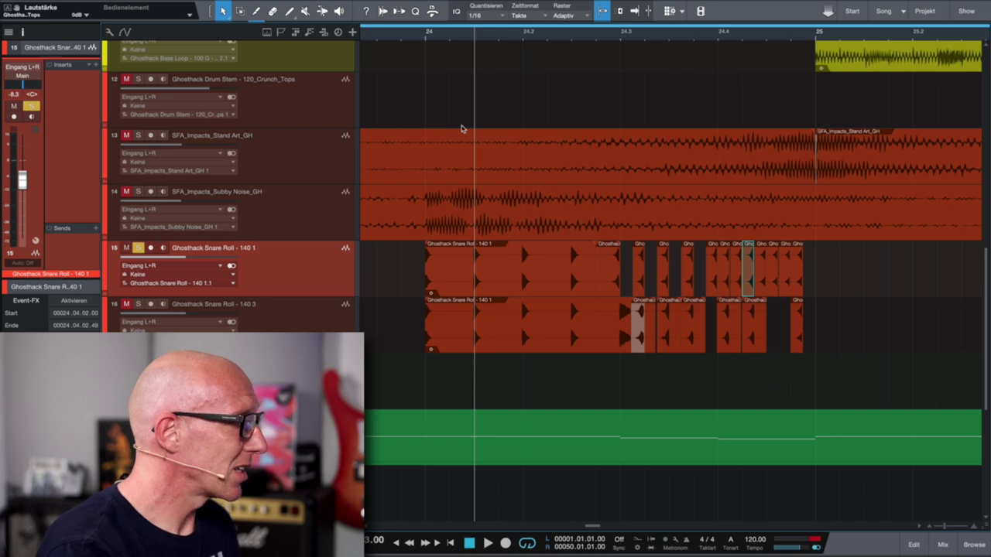
click(402, 35)
key(space)
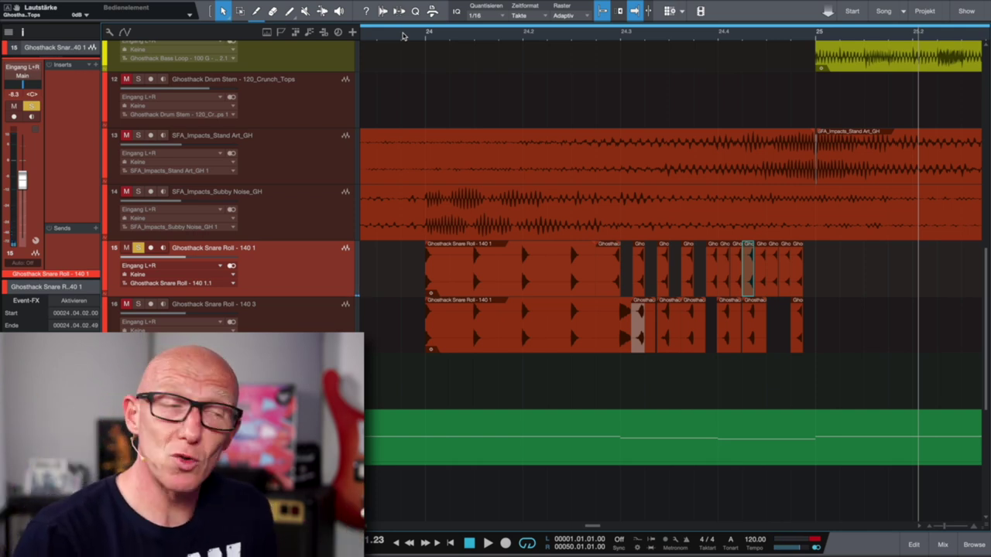
Delete all events on the duplicate Snare Roll track and remove that track from the song
drag(401, 334, 858, 332)
key(Delete)
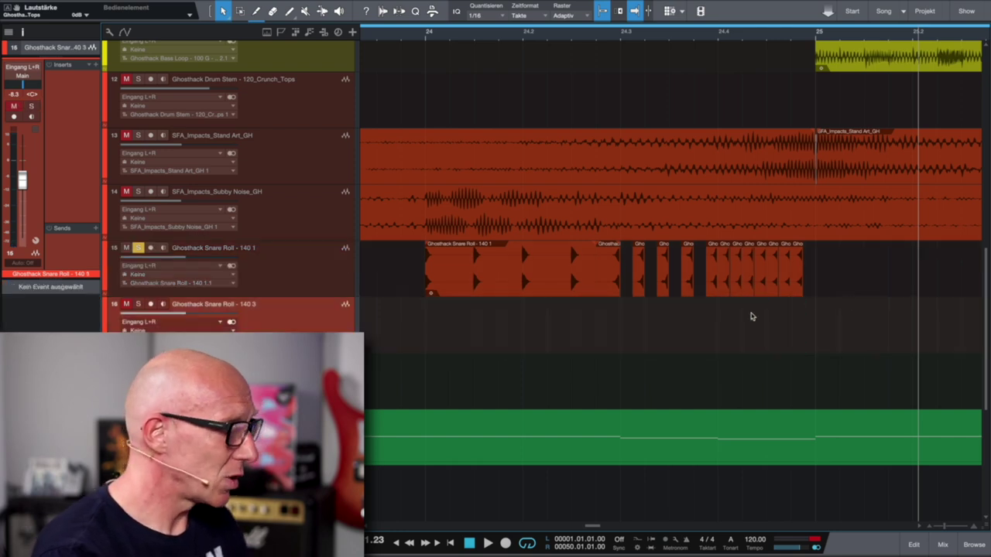
right_click(310, 325)
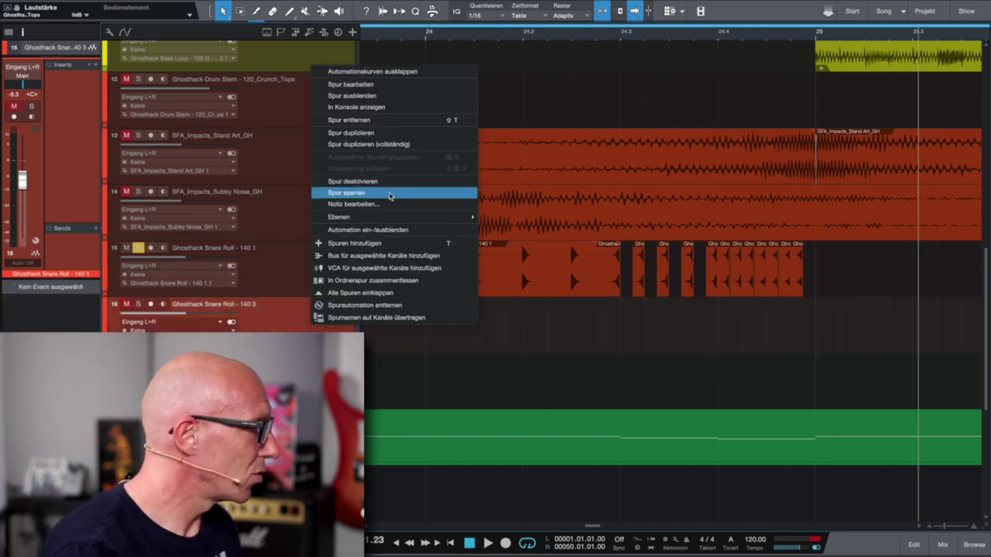
click(393, 243)
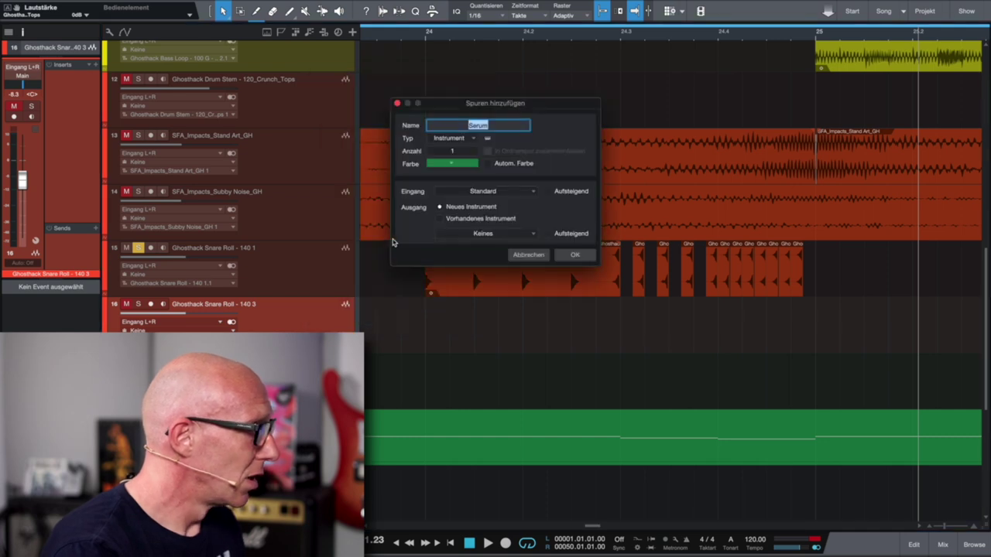
click(529, 256)
key(shift+t)
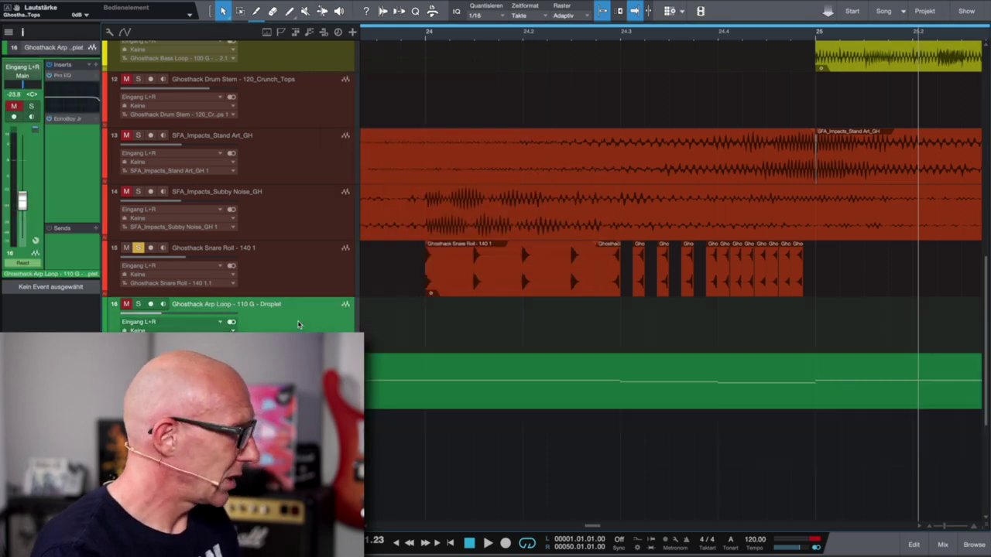
Reduce the track heights and show the automation envelopes across the arrangement
scroll(553, 283, down, 5)
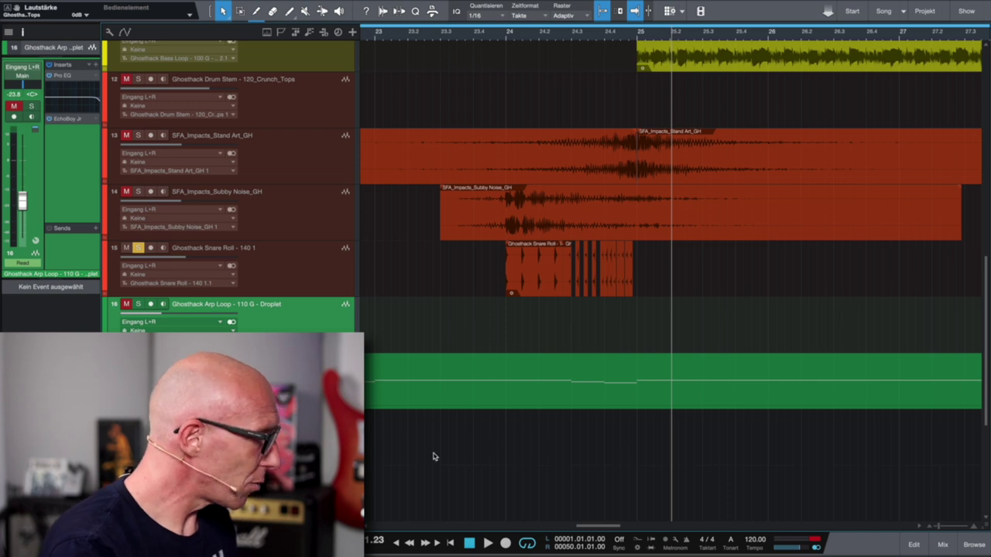
key(alt+w)
key(alt+w)
key(alt+w)
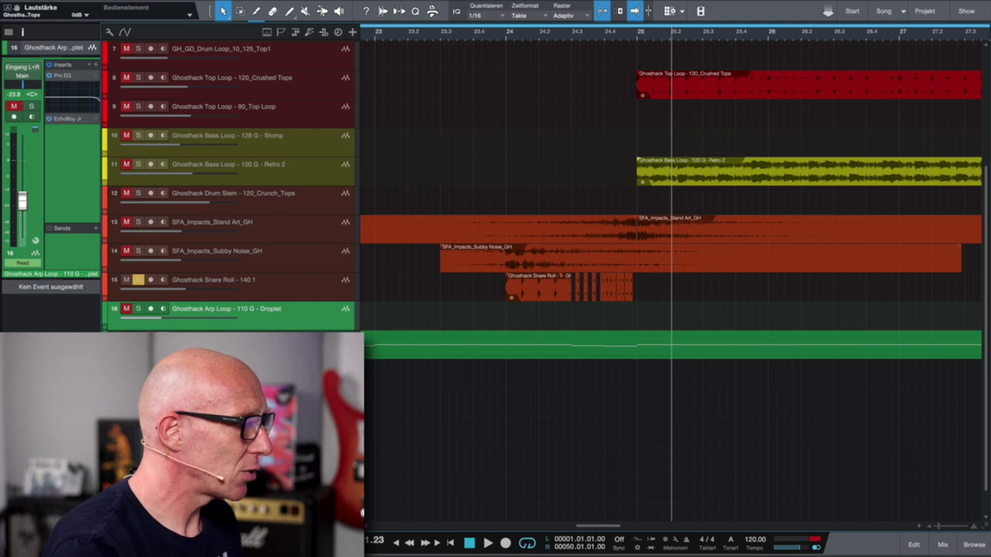
scroll(510, 410, down, 5)
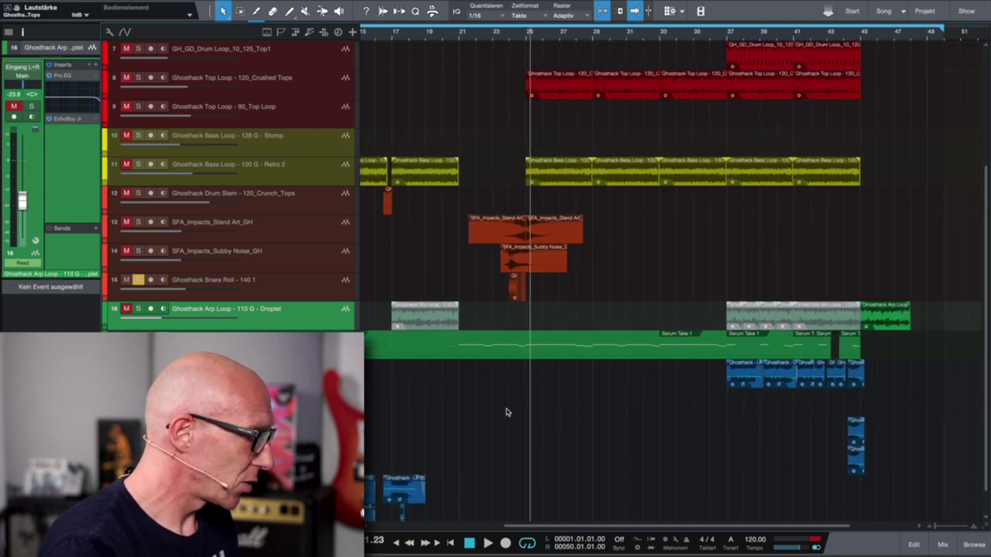
scroll(507, 412, left, 3)
key(a)
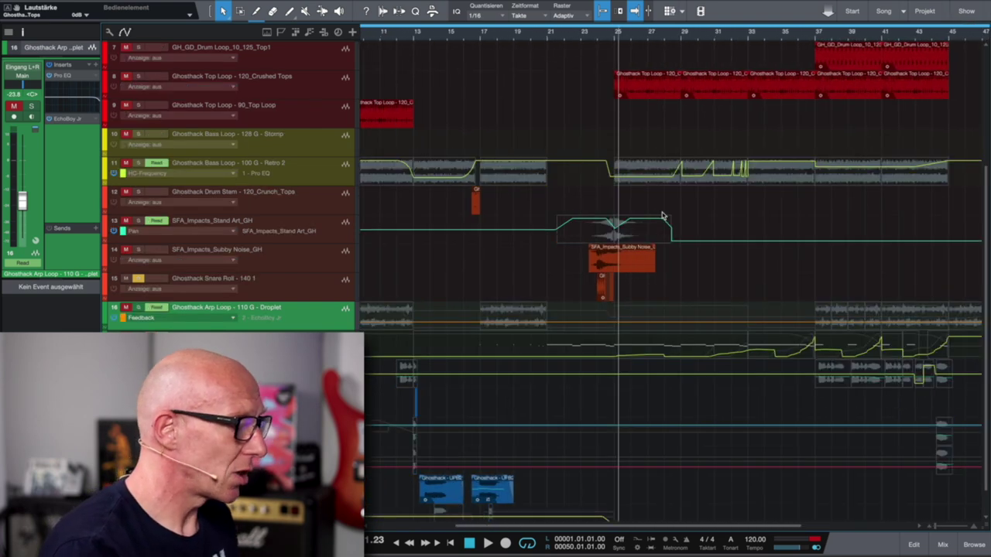
scroll(625, 250, down, 2)
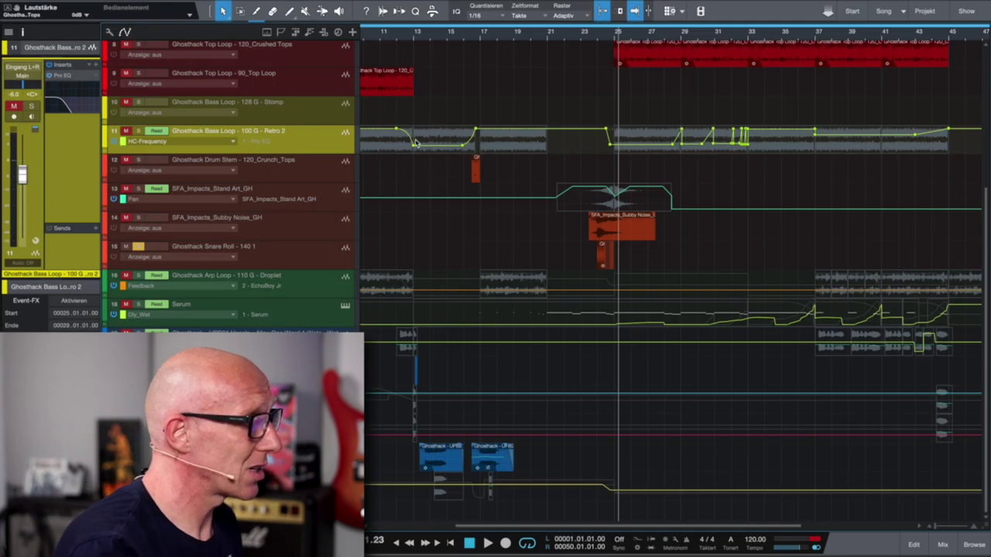
scroll(414, 144, up, 1)
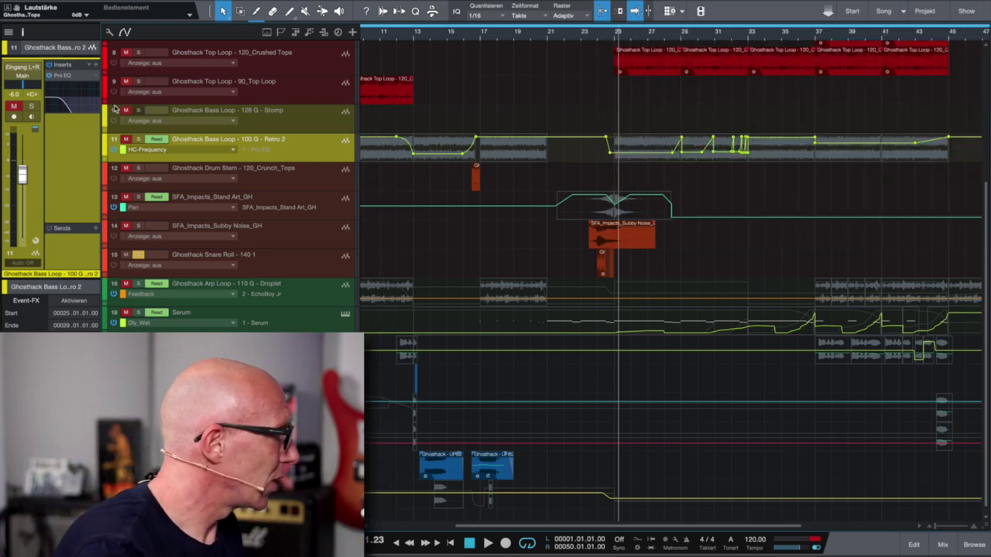
Open the Pro EQ on the Bass Loop - 100 G - Retro 2 track and compare its high-cut curve at several song positions
click(69, 80)
drag(488, 68, 784, 182)
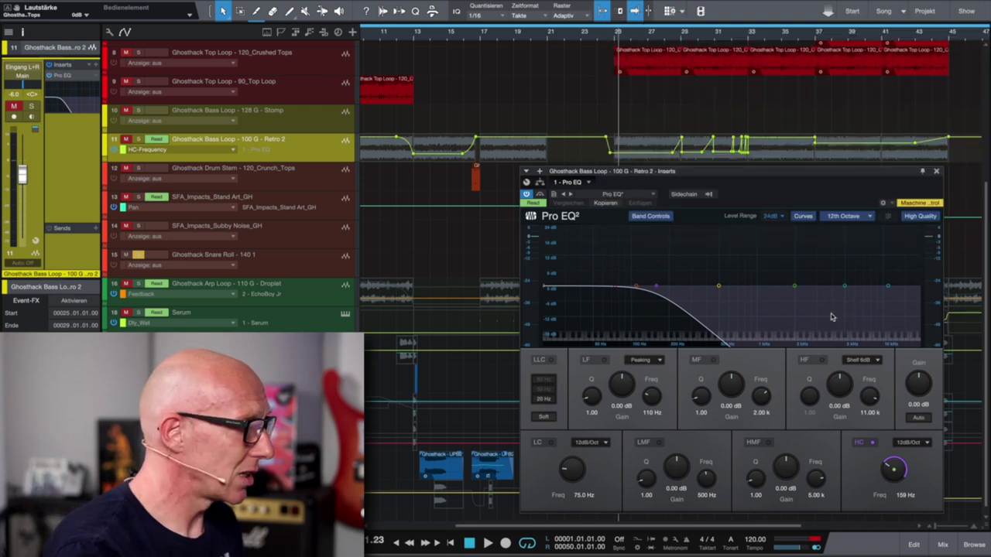
click(382, 35)
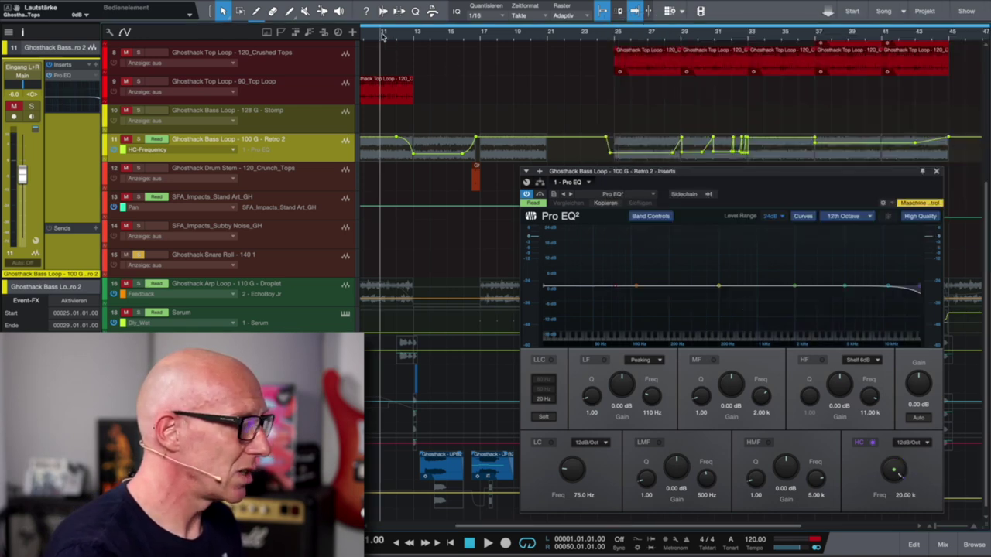
click(447, 42)
click(541, 42)
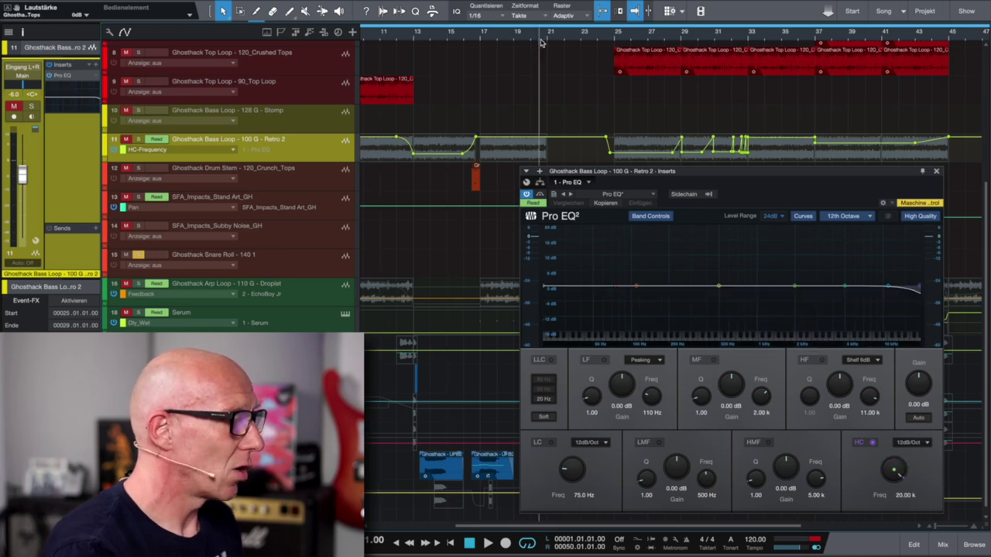
click(677, 40)
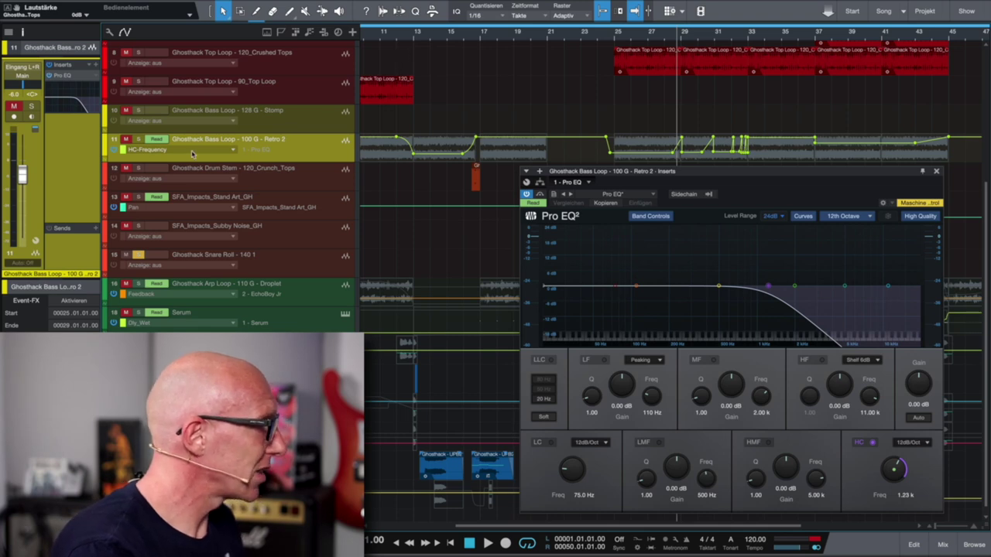
Solo the Bass Loop - 100 G - Retro 2 track and audition its filter automation from bar 11 and from around bar 28
click(137, 139)
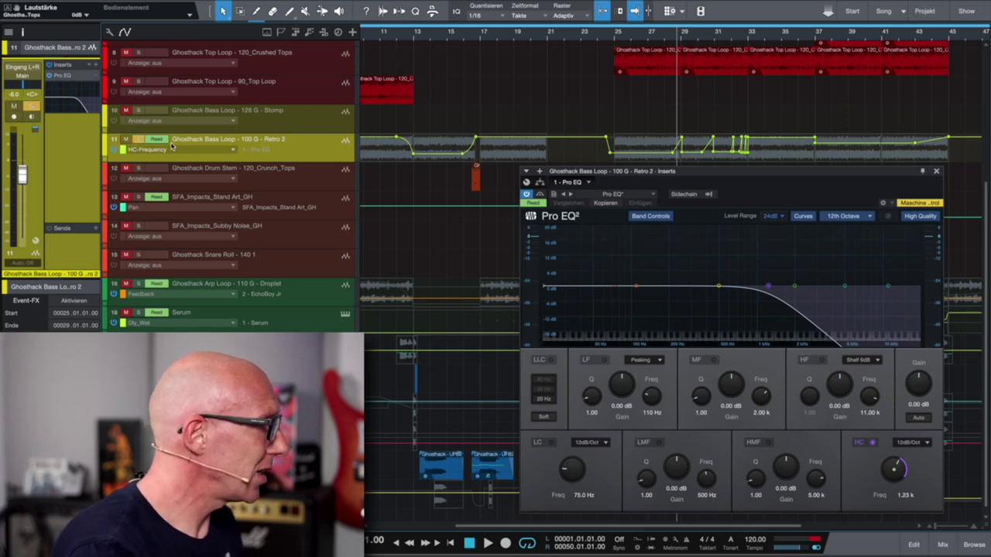
click(380, 41)
key(space)
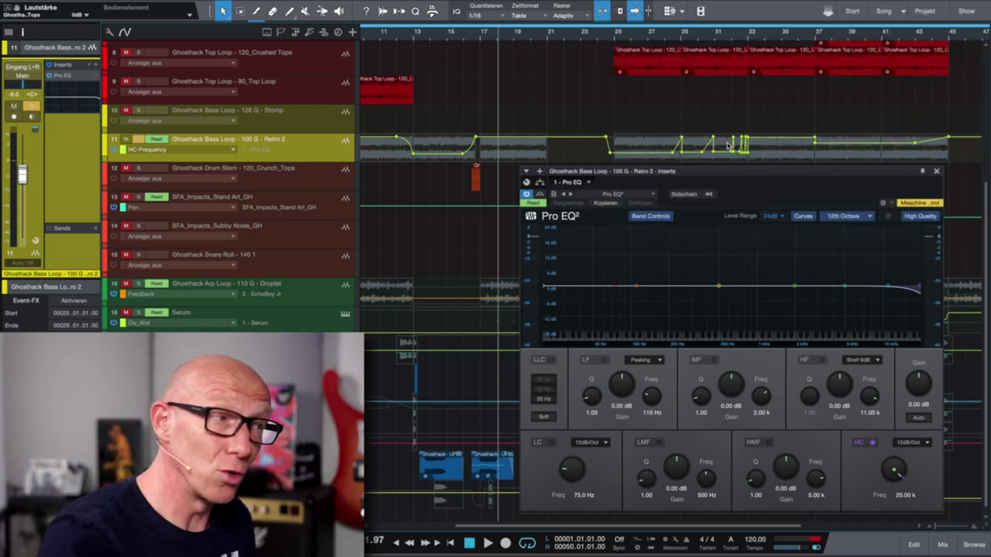
click(663, 39)
key(space)
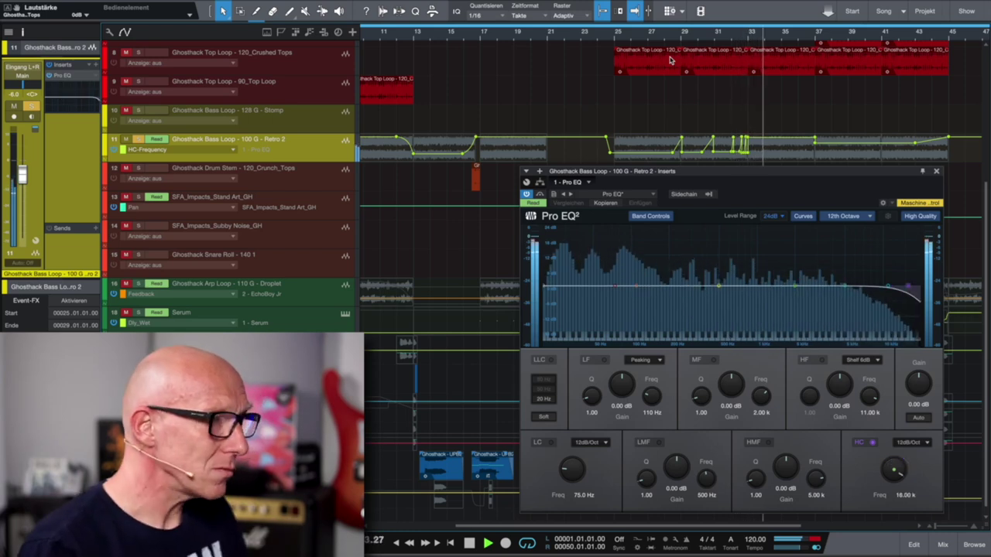
key(space)
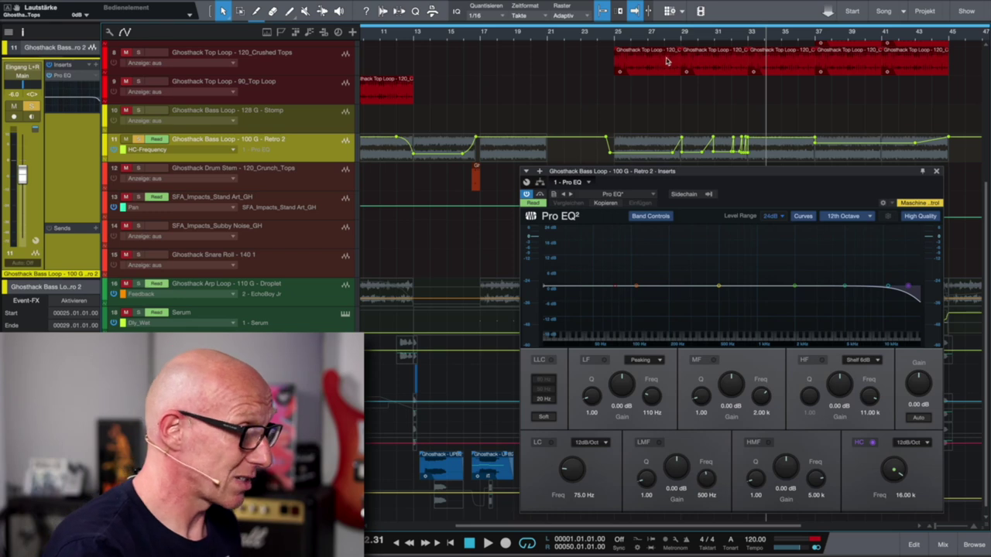
Close the bass loop's Pro EQ and hide the automation envelopes
drag(777, 172, 766, 165)
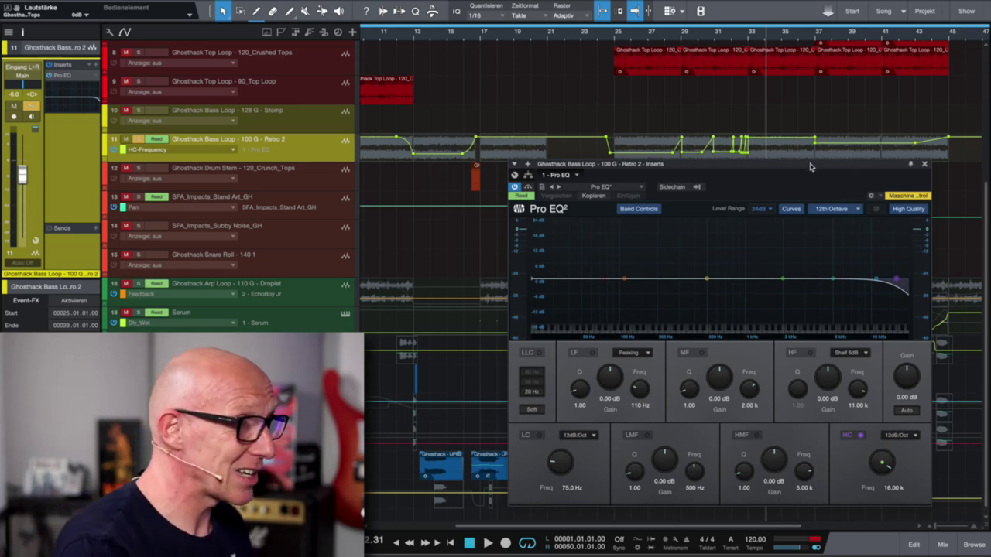
click(924, 165)
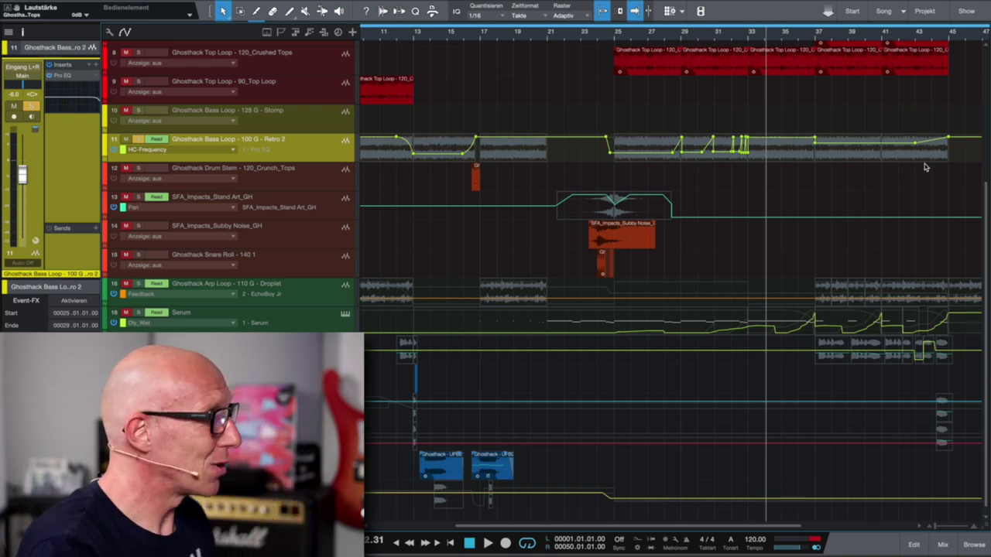
scroll(584, 228, down, 1)
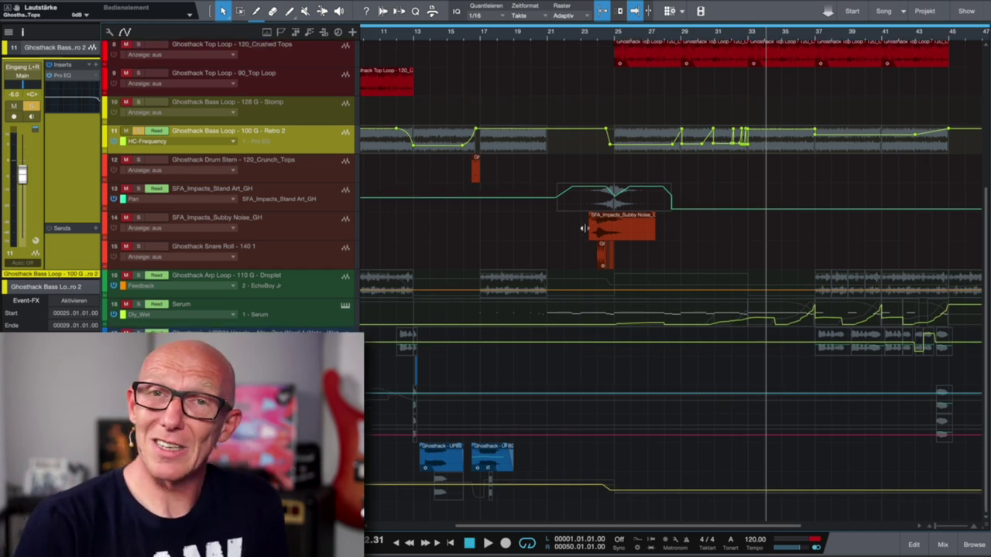
key(a)
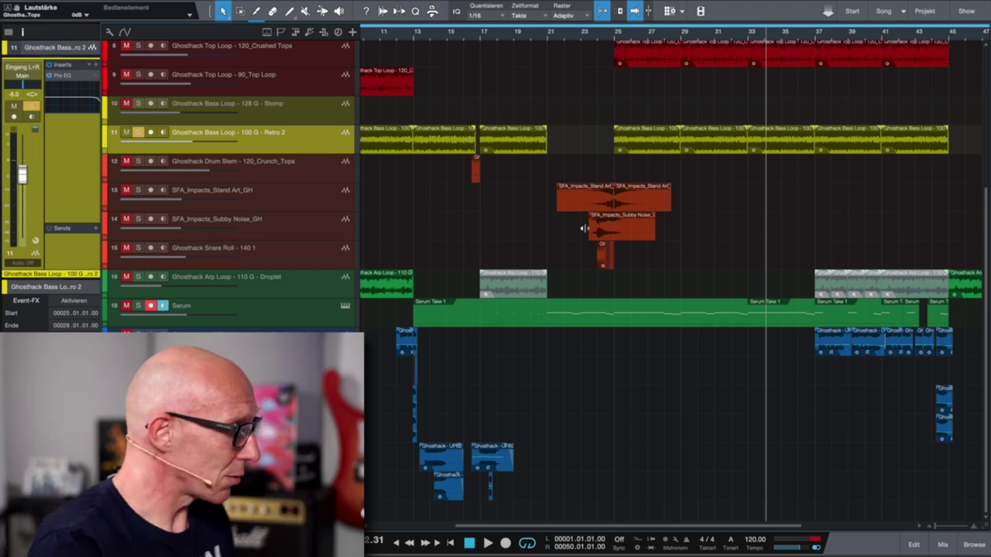
Select the vocal event starting at bar 12 and open the LittleAlterBoy insert on its track
scroll(502, 343, up, 5)
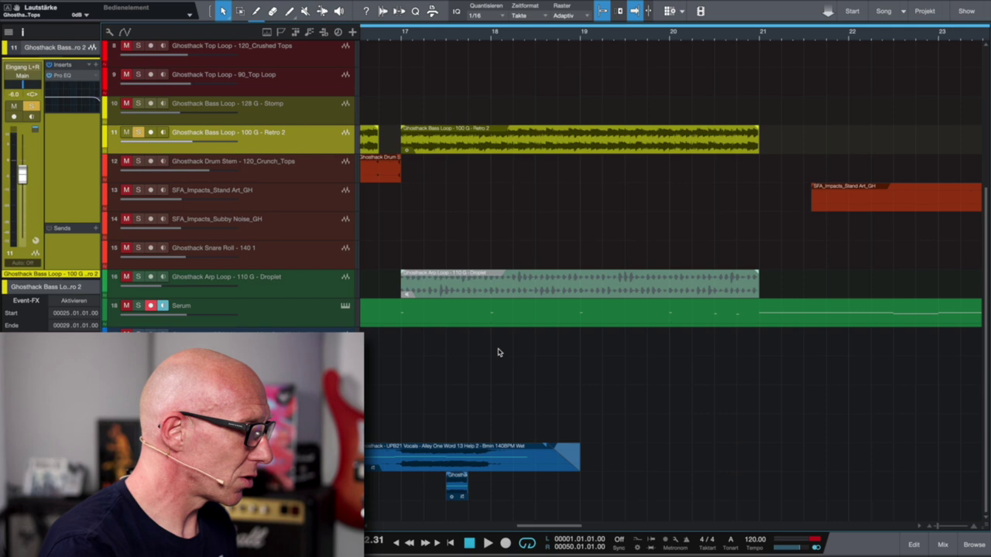
scroll(499, 352, left, 5)
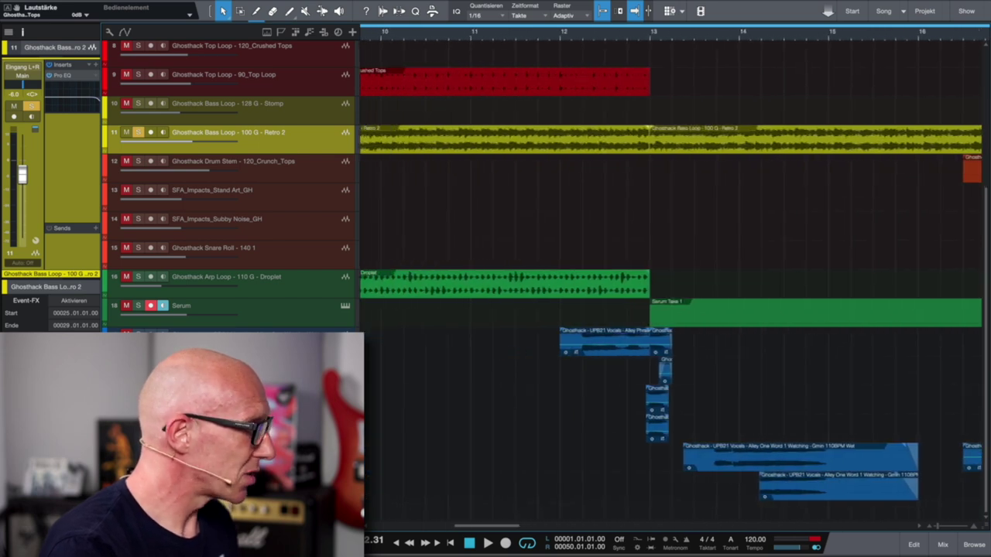
click(611, 342)
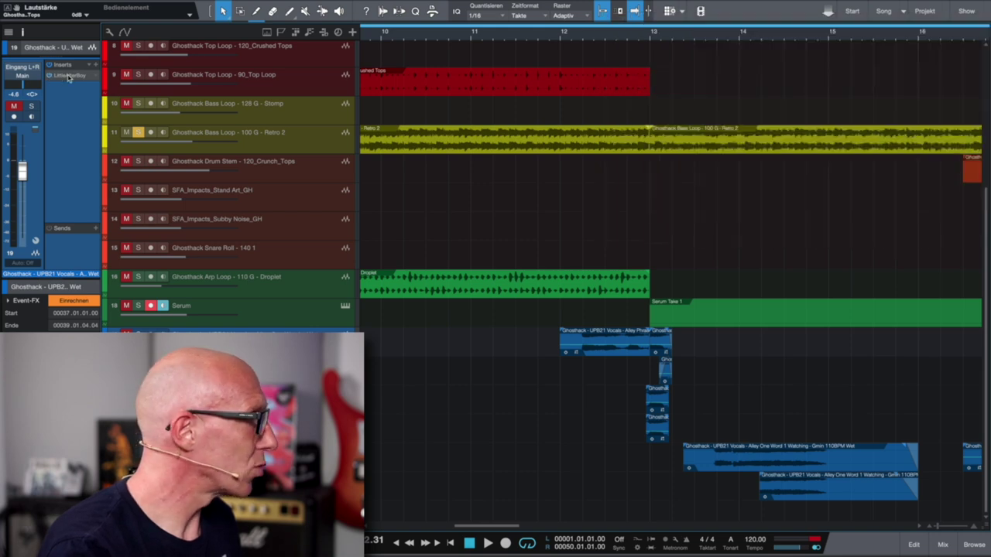
click(77, 77)
drag(698, 139, 711, 80)
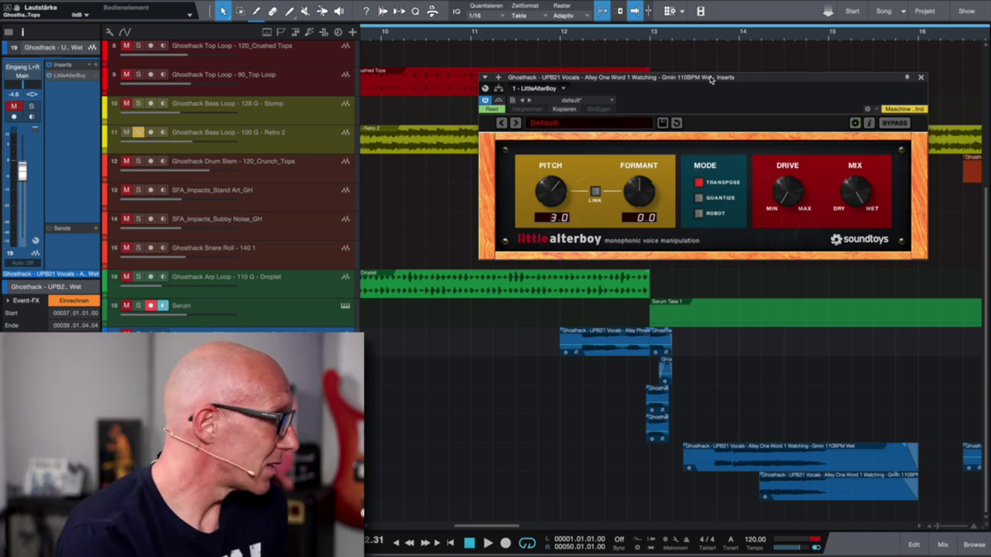
Inspect the insert effects on the next two vocal tracks at bar 13, including Analog Delay and Auburn Sounds Graillon 2
click(665, 368)
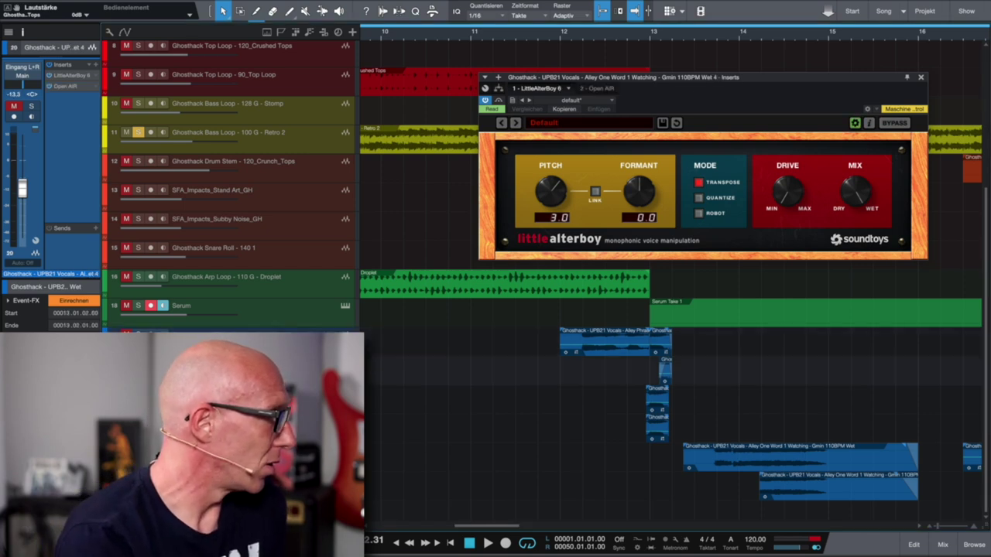
click(657, 395)
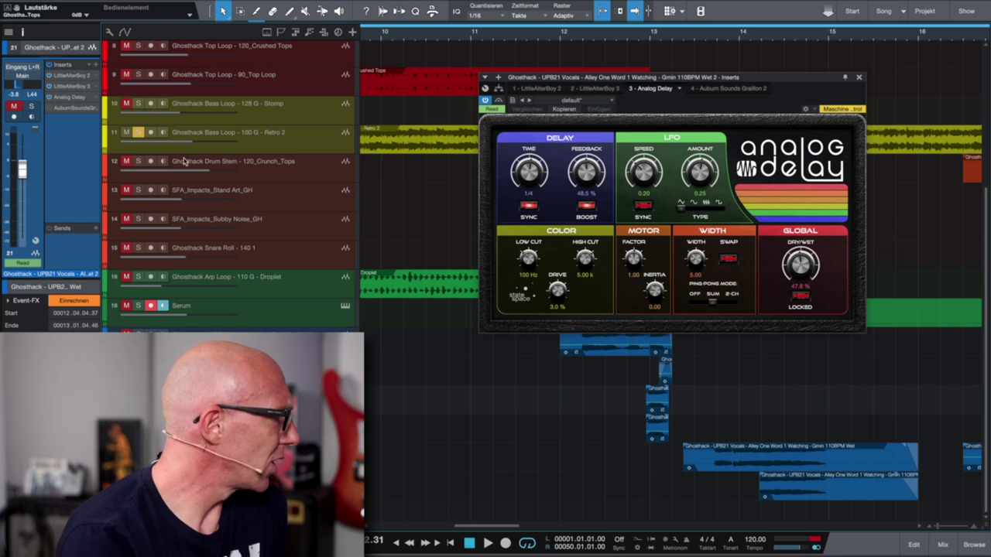
click(78, 109)
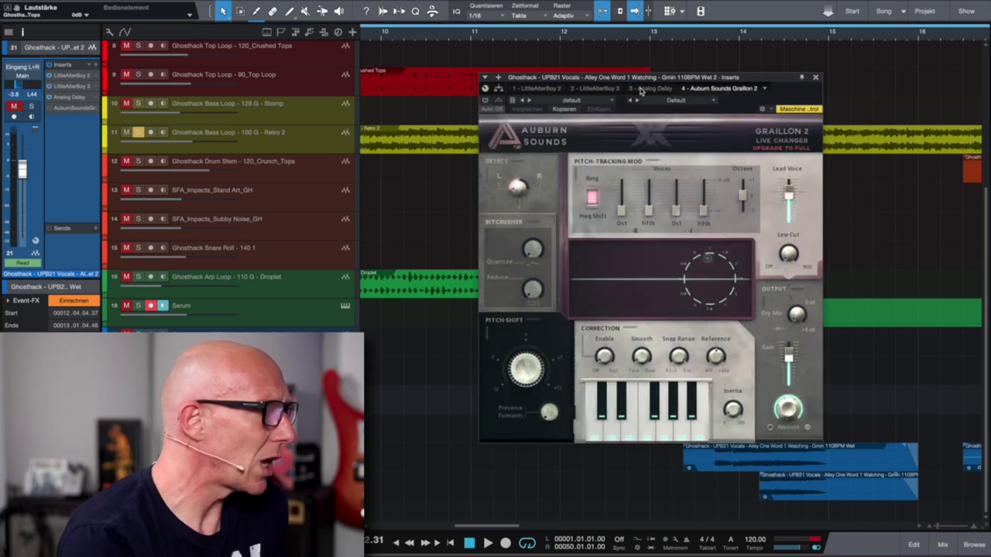
drag(663, 83, 662, 53)
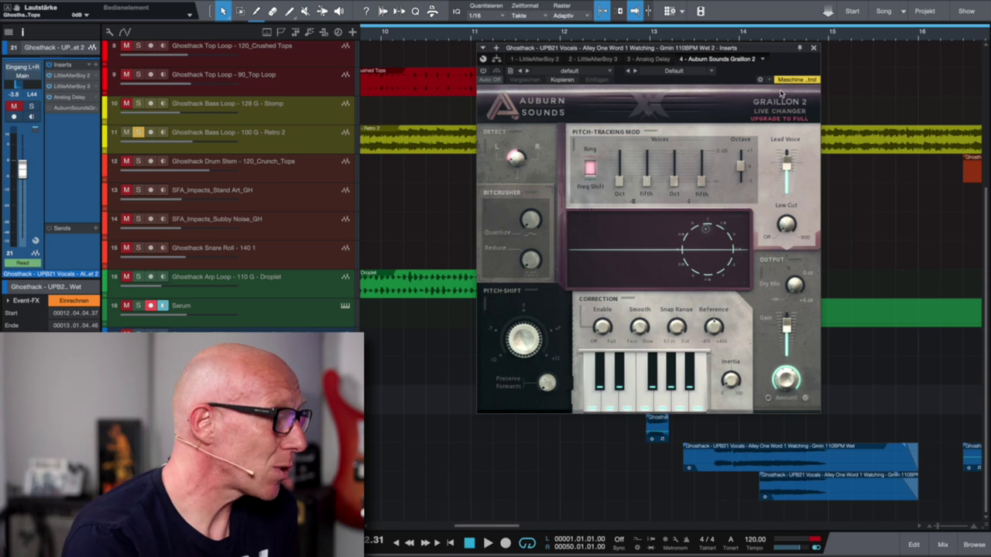
click(814, 49)
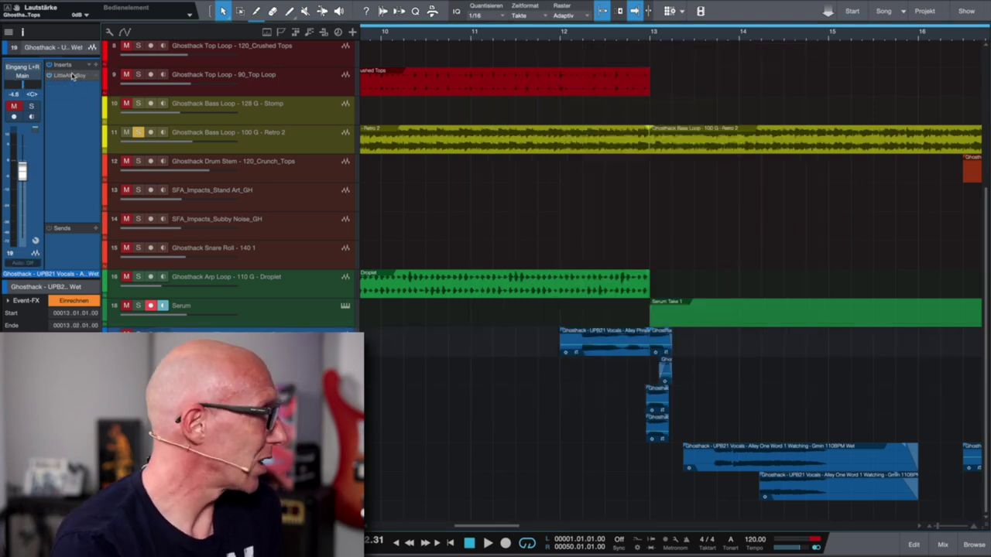
Reopen LittleAlterBoy on the first vocal track and examine its pitch setting
click(72, 75)
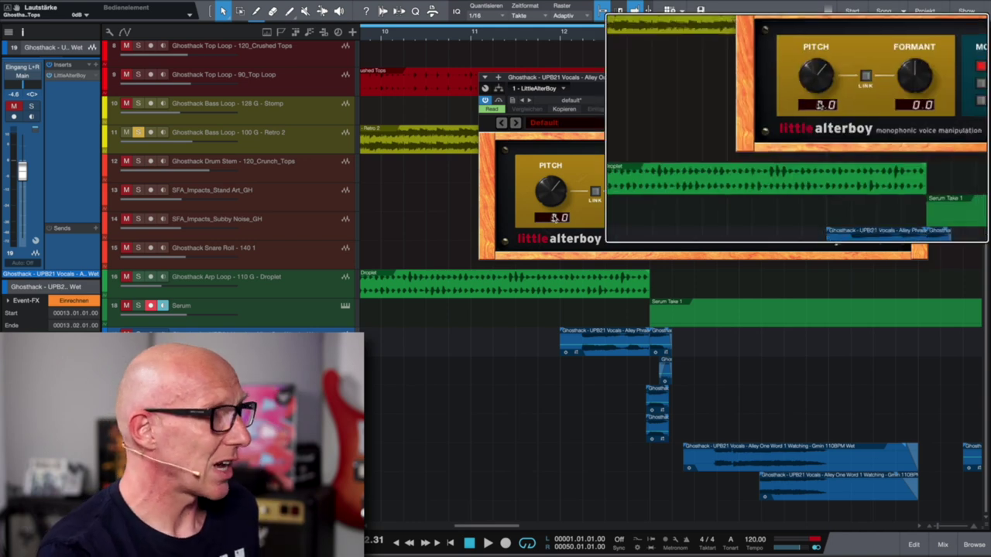
drag(555, 218, 575, 207)
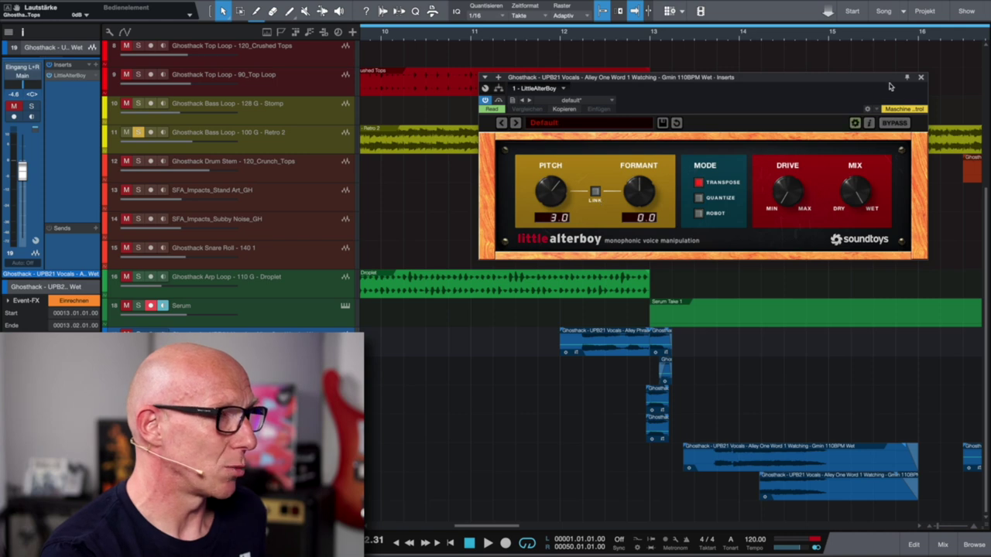
Close LittleAlterBoy, solo the first vocal track and play its transition into bar 13 twice from about bar 12
click(920, 77)
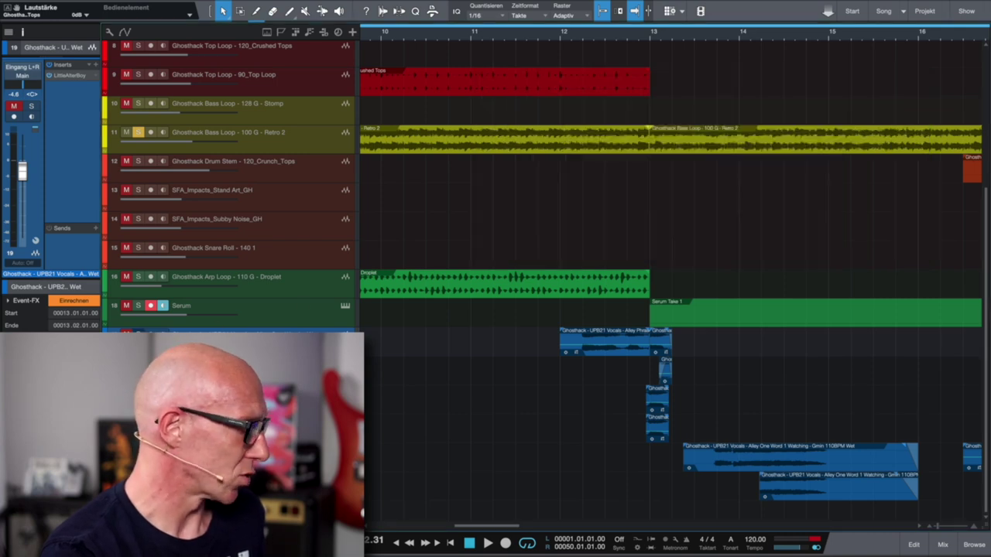
key(s)
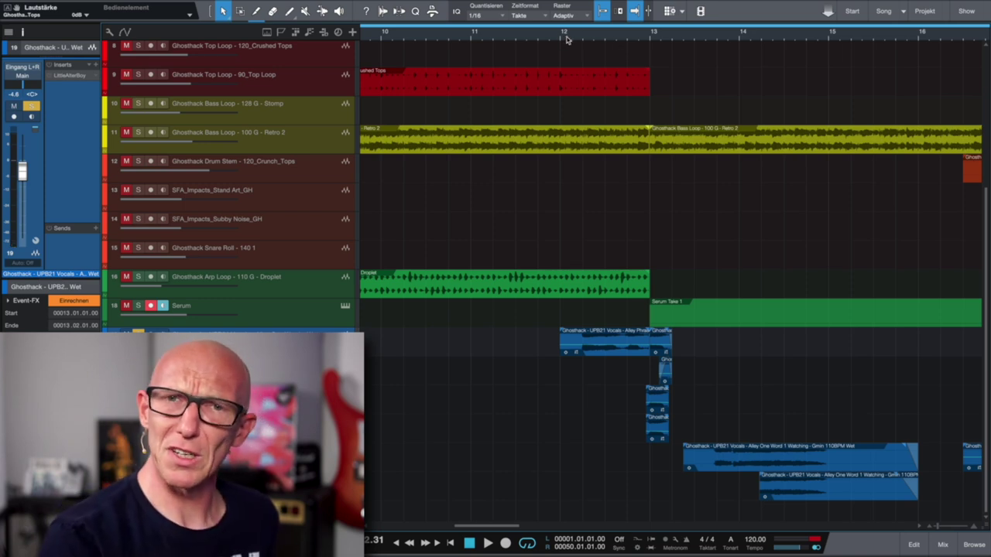
key(space)
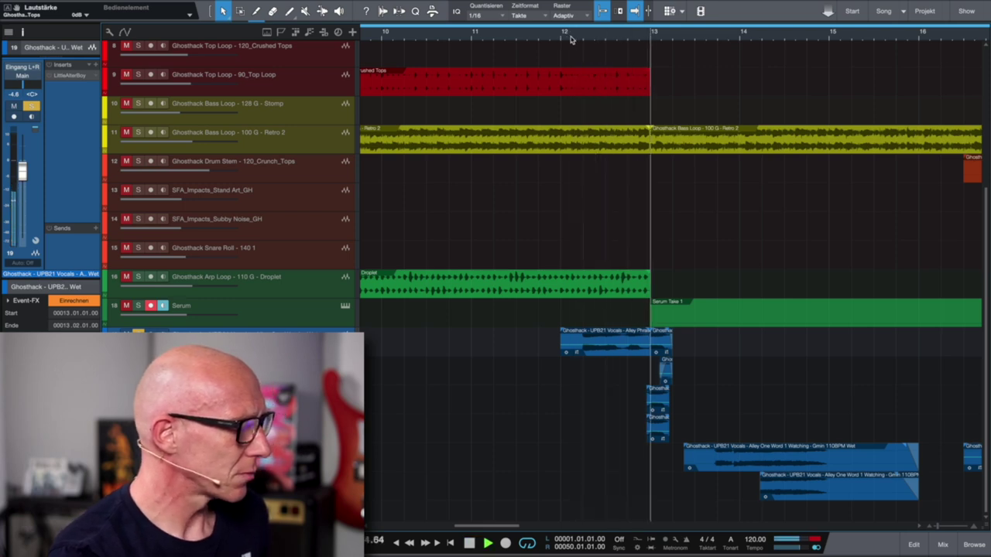
key(space)
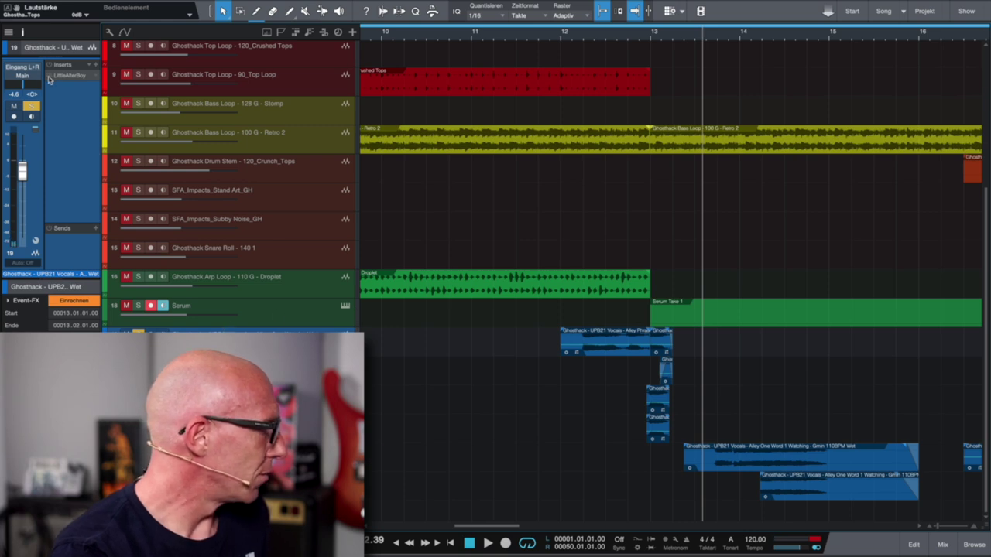
click(563, 34)
key(space)
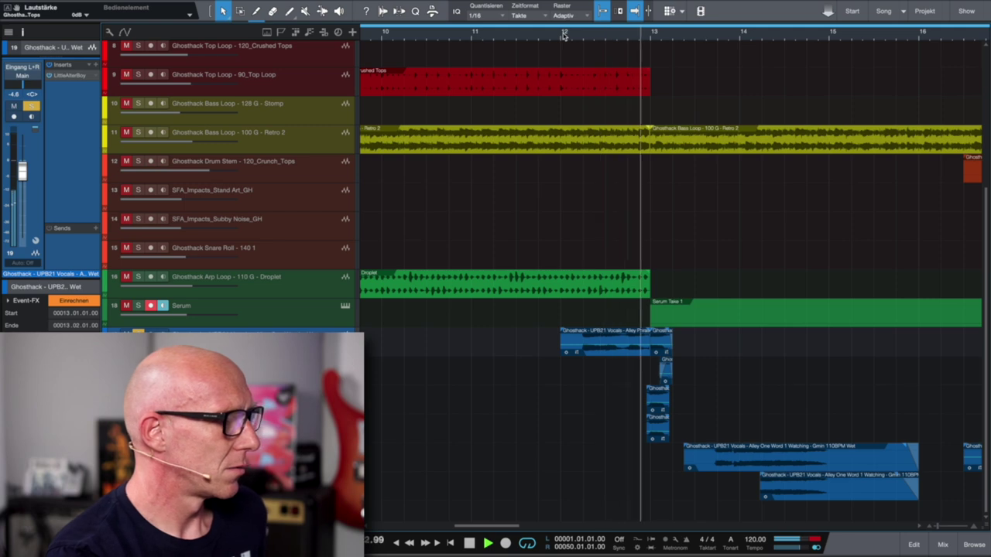
key(space)
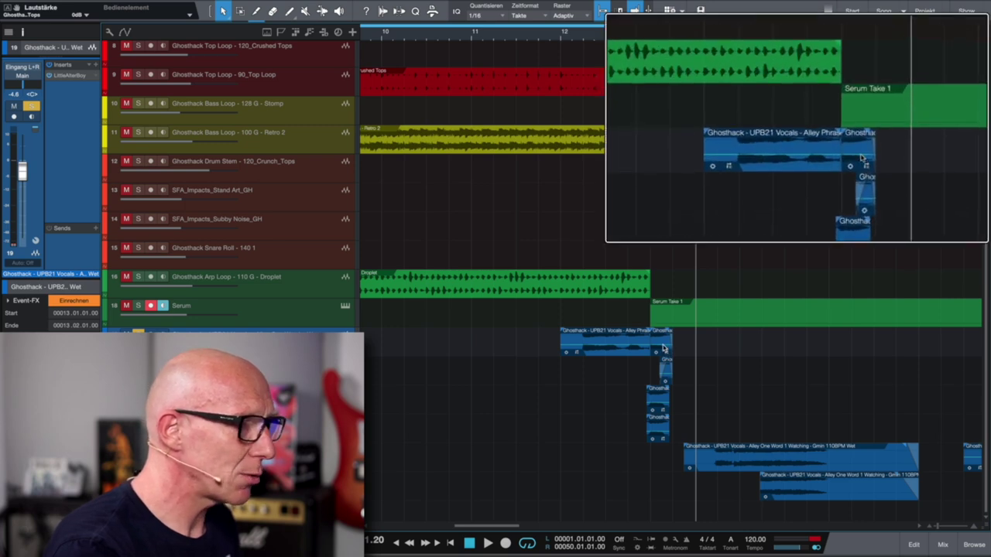
Play the soloed first vocal track around the earlier transition at bar 5
scroll(655, 377, left, 10)
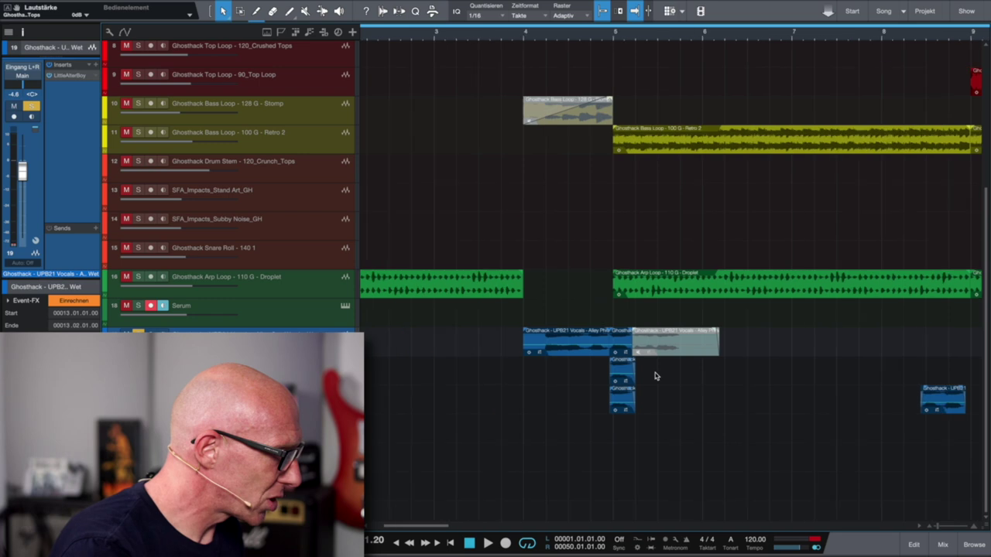
scroll(654, 377, left, 5)
scroll(655, 377, right, 3)
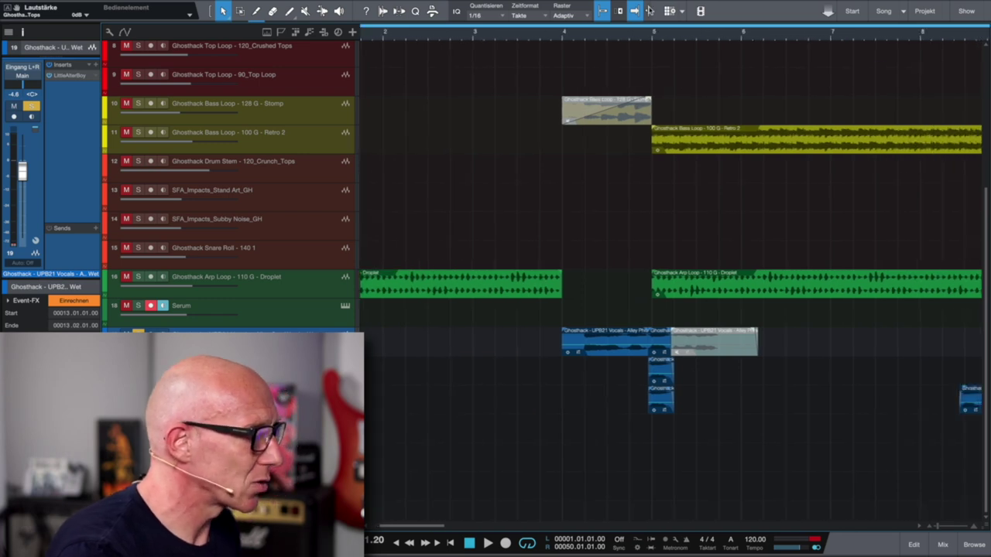
click(651, 38)
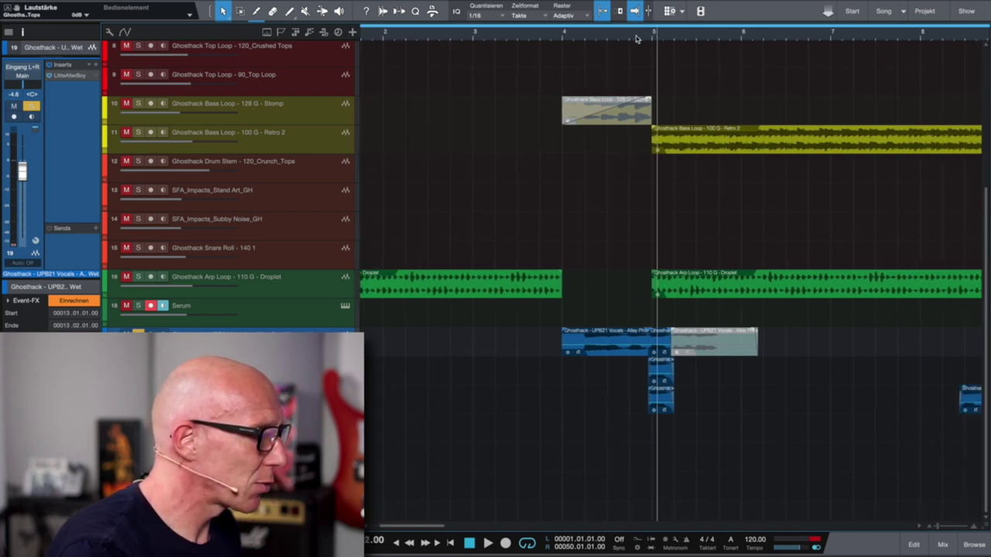
key(space)
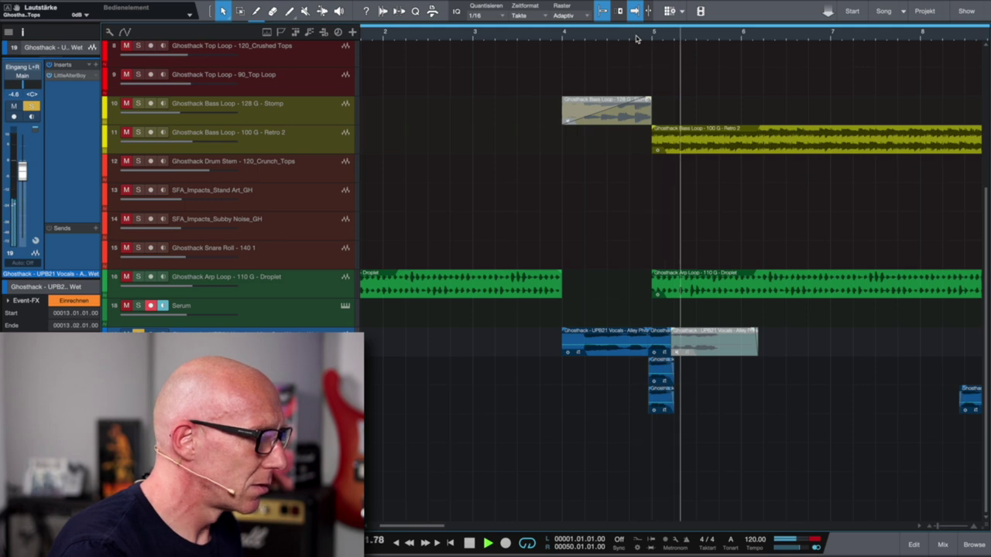
key(space)
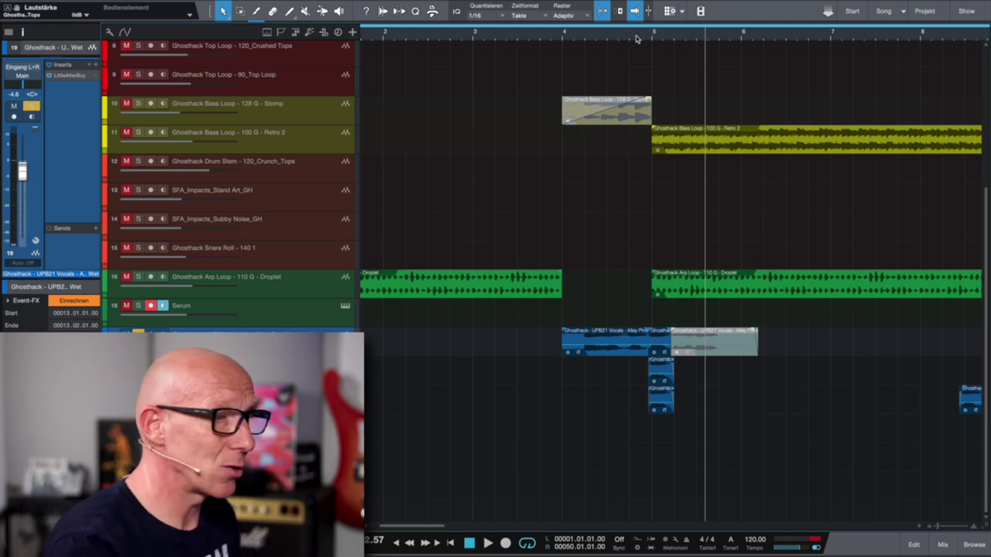
Select the short vocal snippet at bar 5 on the second vocal track and solo that track
click(664, 350)
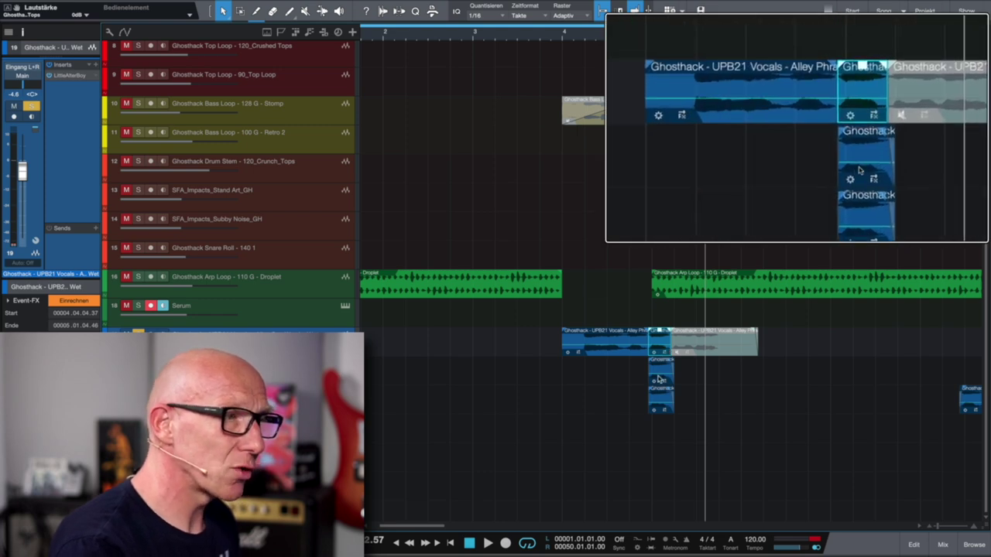
click(660, 370)
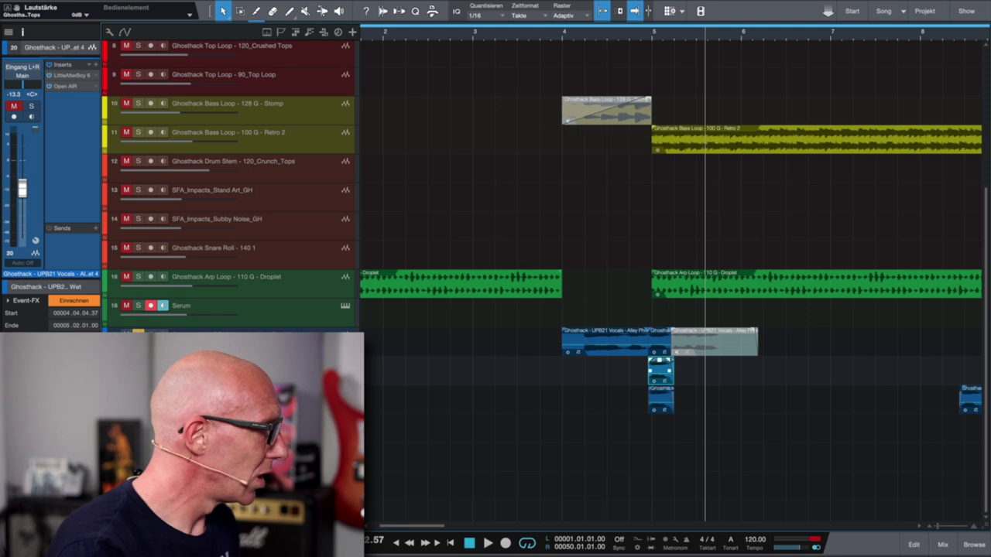
key(s)
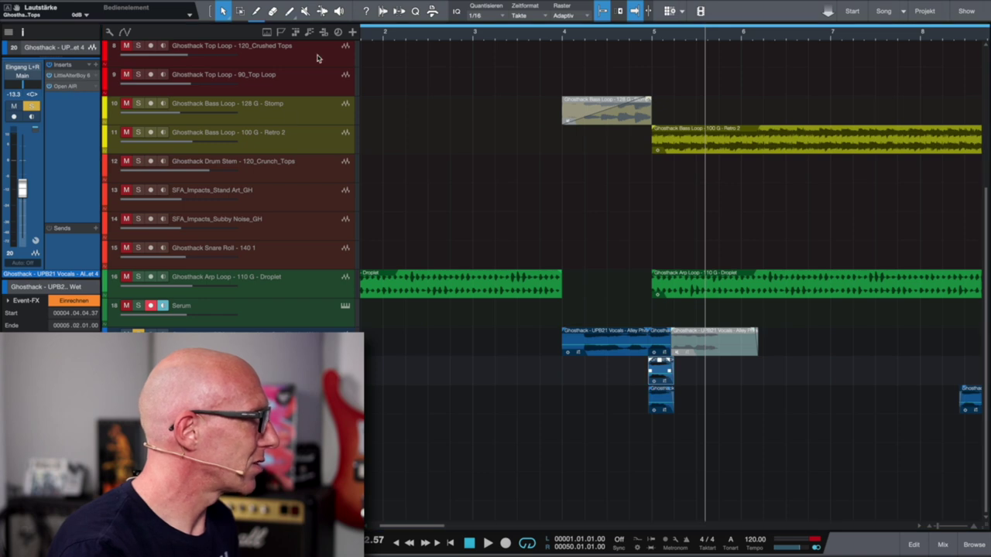
Reset the window positions, then examine and close the Open AIR reverb on the second vocal track
click(313, 6)
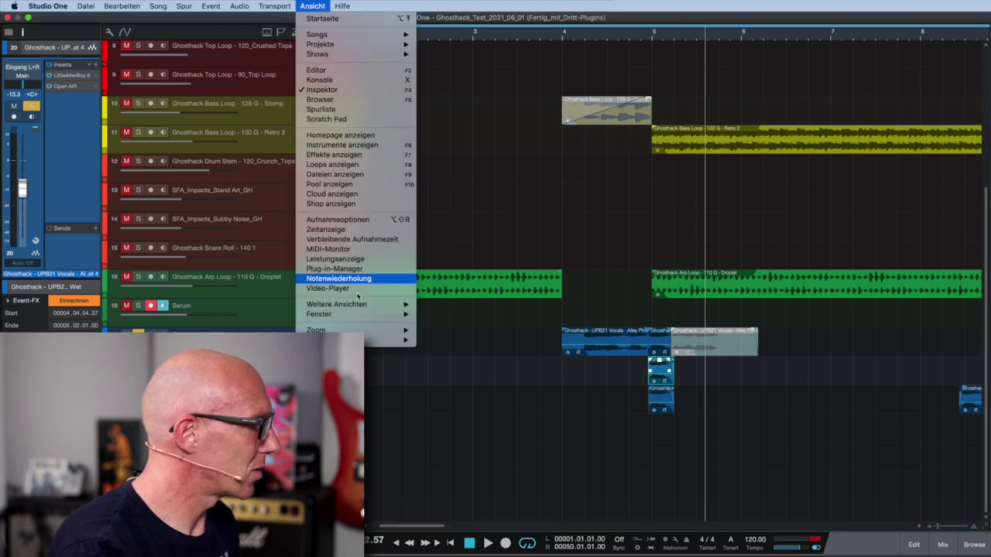
mouse_move(341, 314)
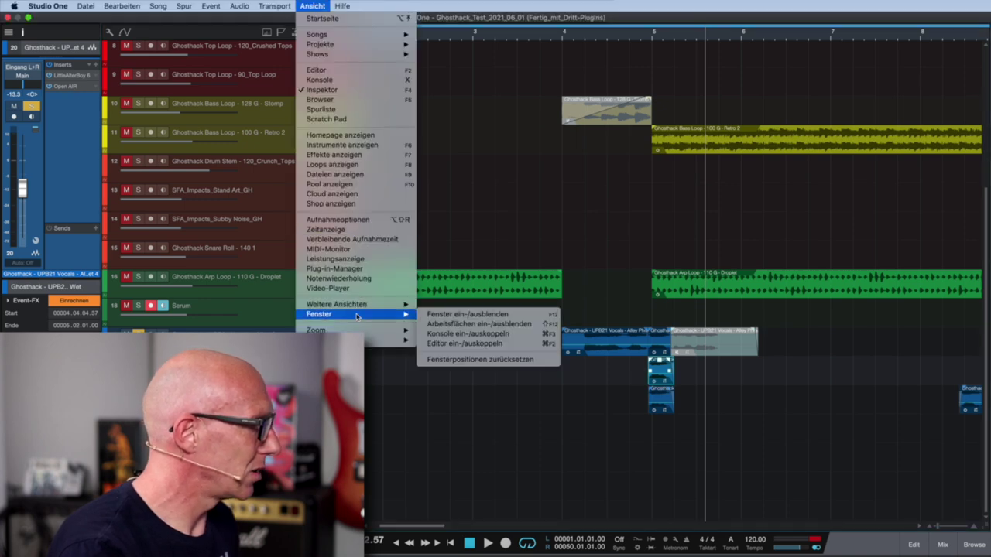
click(463, 360)
drag(226, 17, 648, 91)
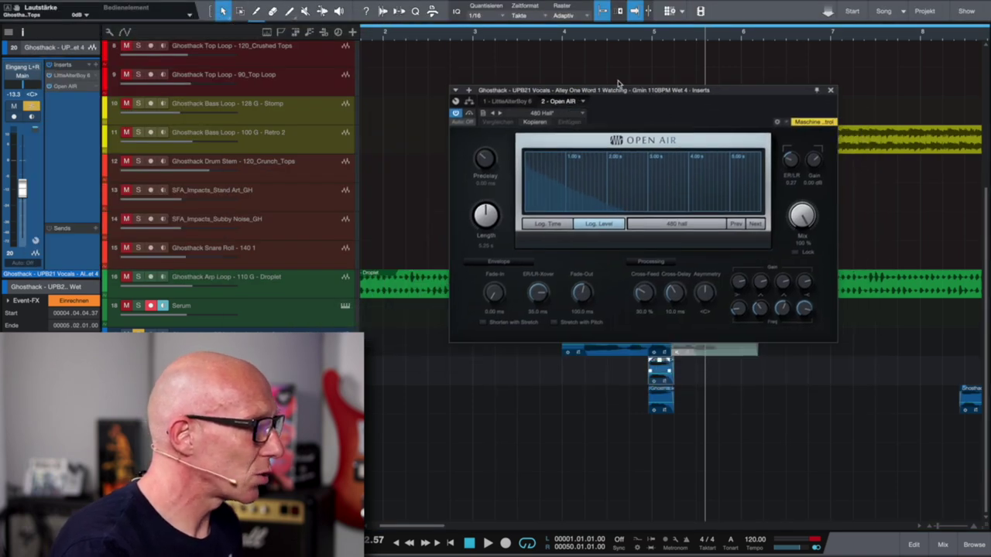
click(830, 91)
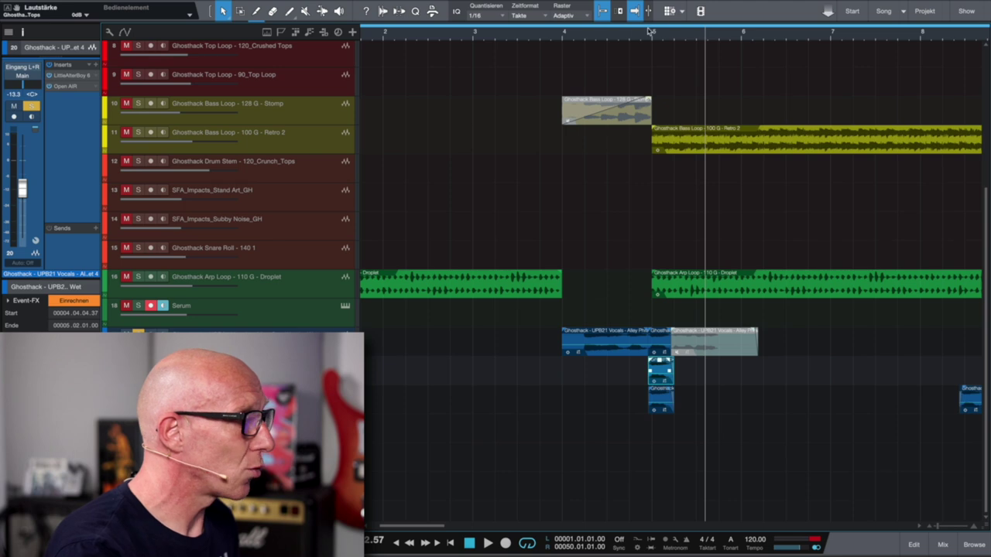
Play the vocal transition into bar 5 from about bar 4 with the second vocal track soloed
click(581, 40)
key(space)
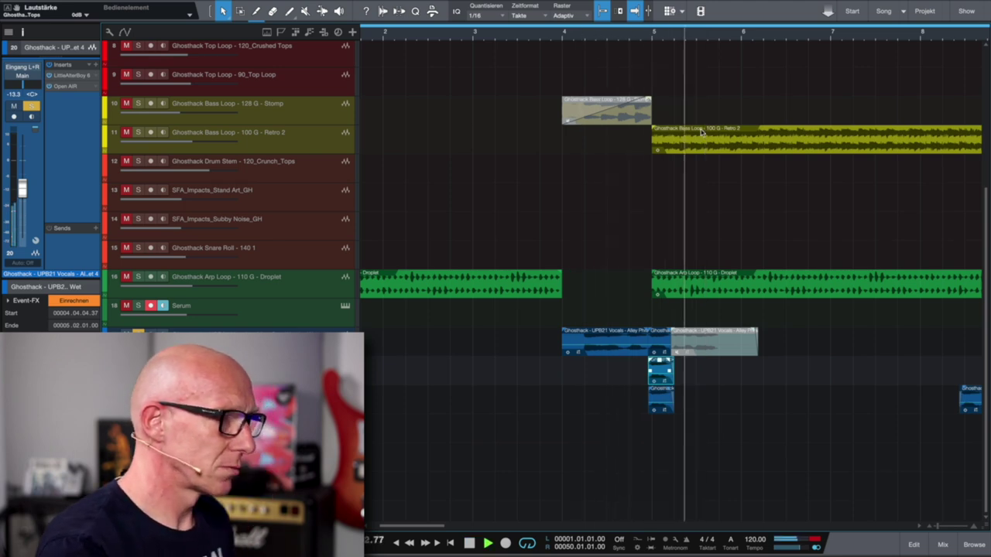
key(space)
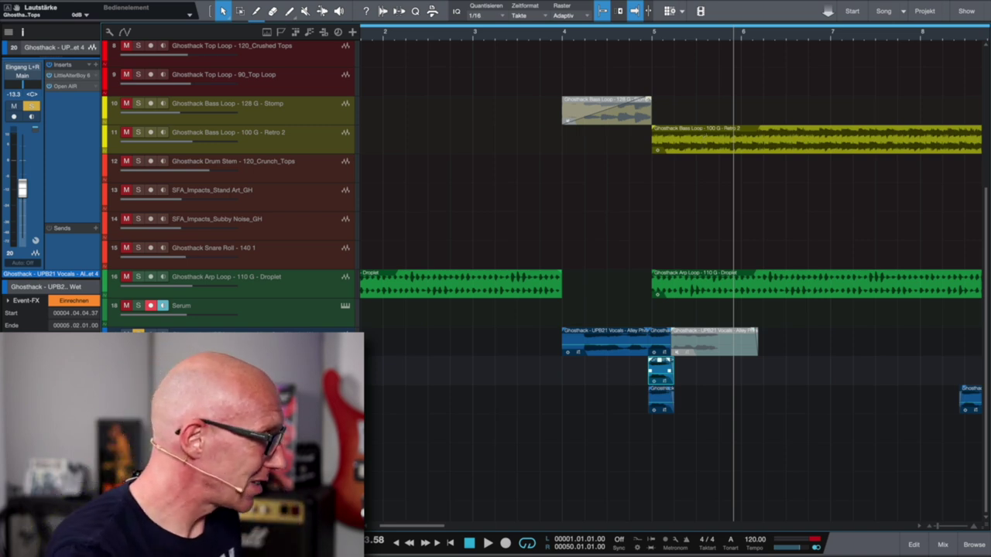
Select the bar 5 snippet on the third vocal track and examine the first LittleAlterBoy insert's pitch setting
click(660, 398)
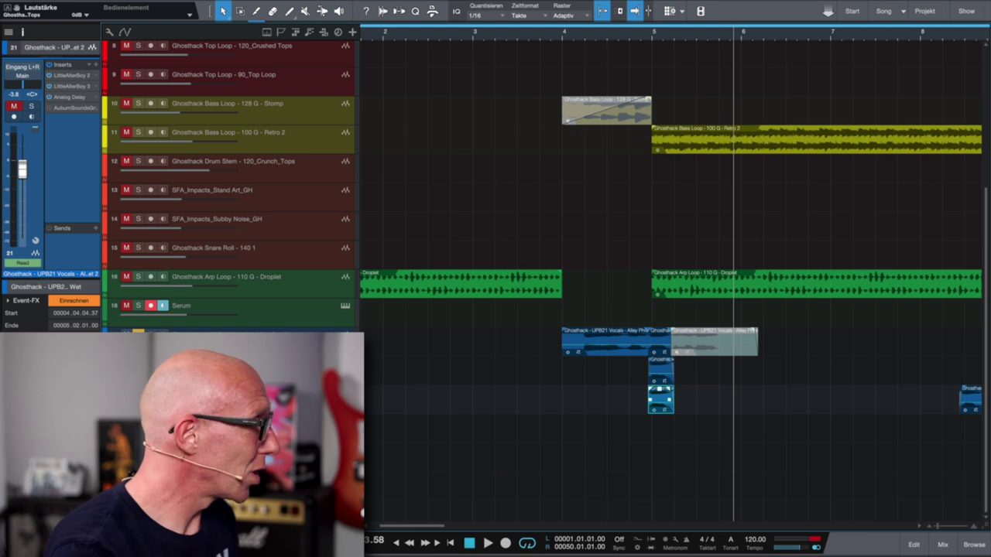
click(75, 76)
drag(617, 160, 642, 158)
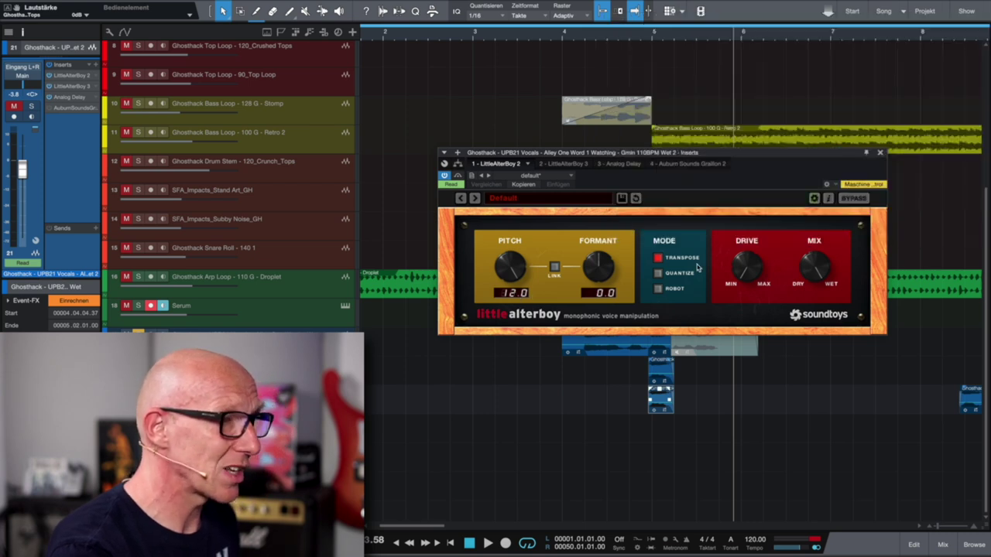
click(880, 153)
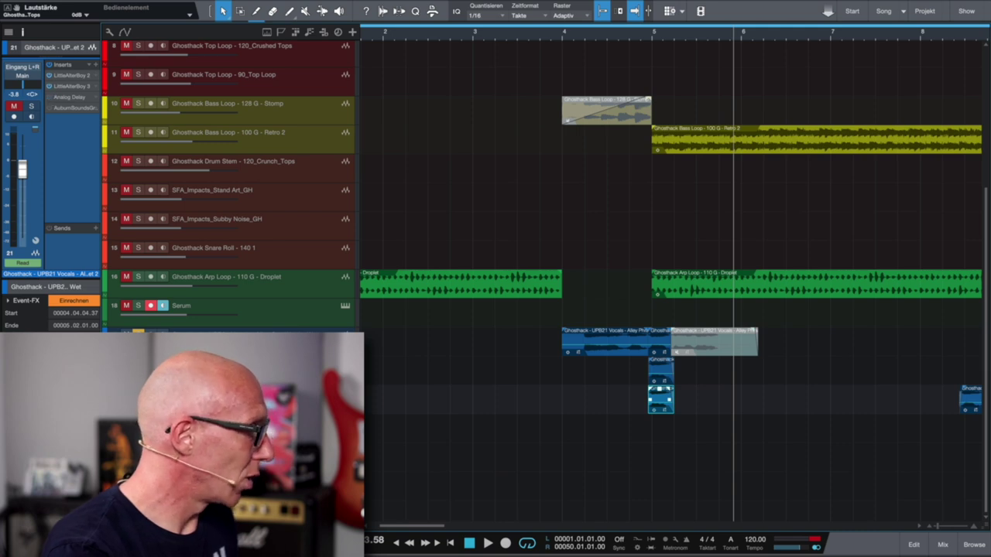
Solo the third vocal track and audition its snippet from just before bar 5 with Analog Delay bypassed
key(m)
key(s)
click(639, 37)
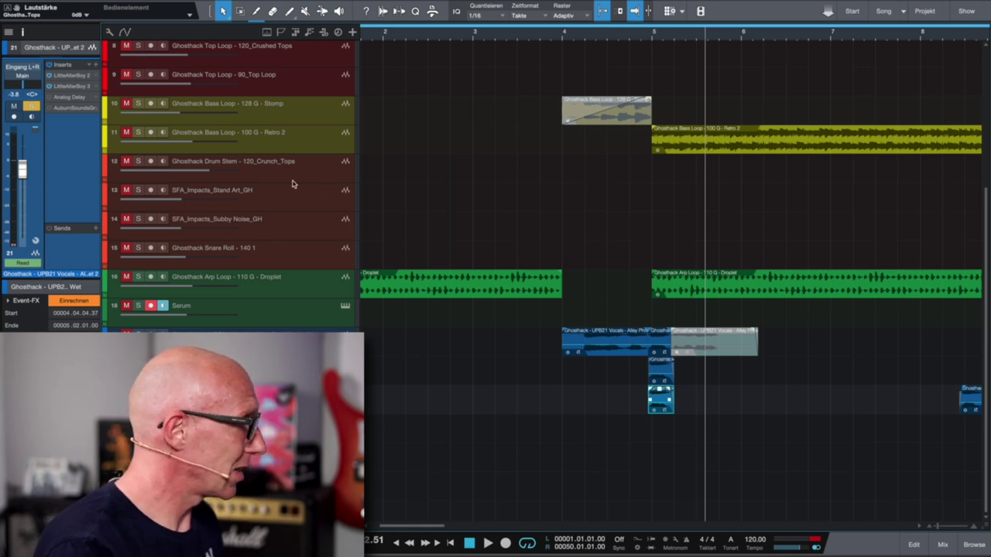
Activate the Analog Delay insert on the third vocal track and close its window
click(68, 97)
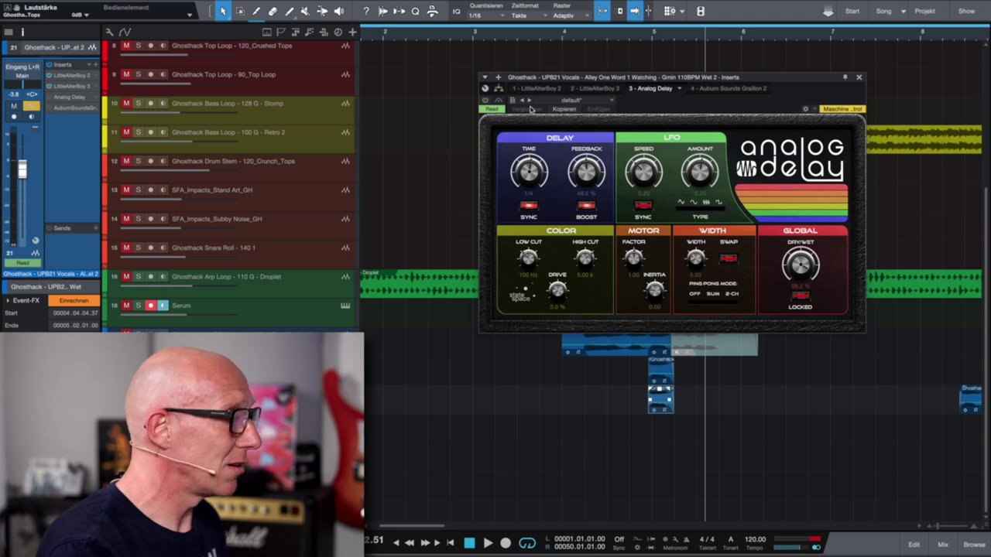
click(485, 101)
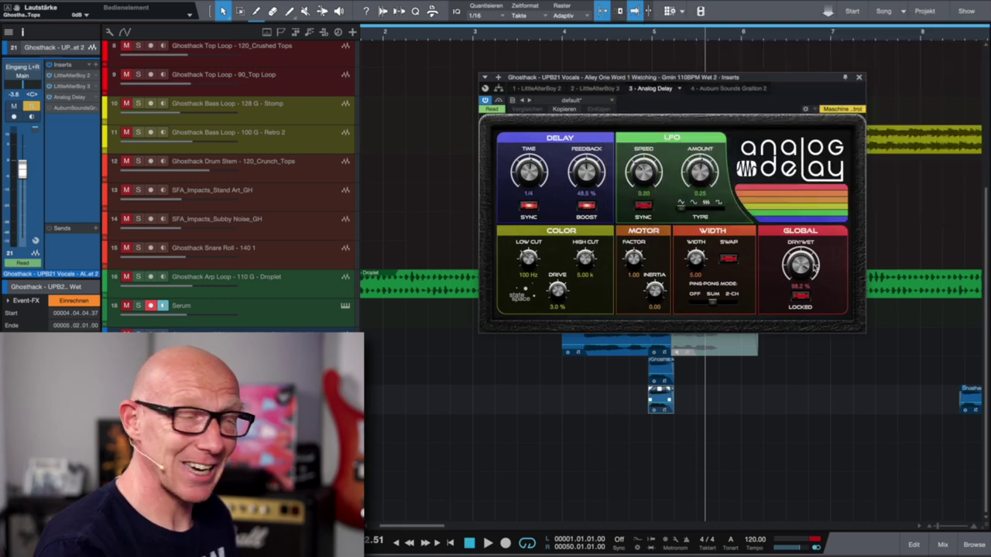
click(859, 78)
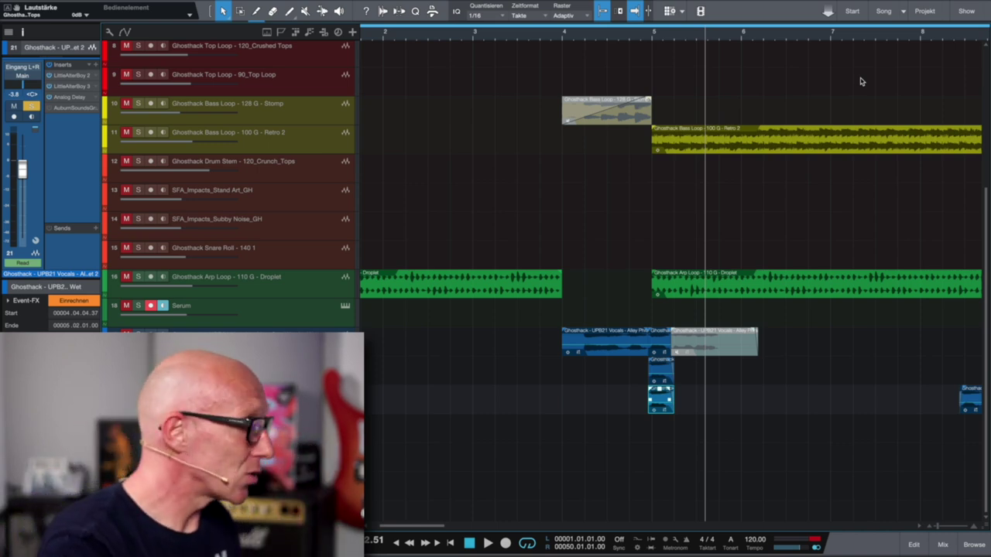
Play the third vocal track's bar 5 snippet from about bar 4 with Analog Delay active
scroll(859, 81, right, 5)
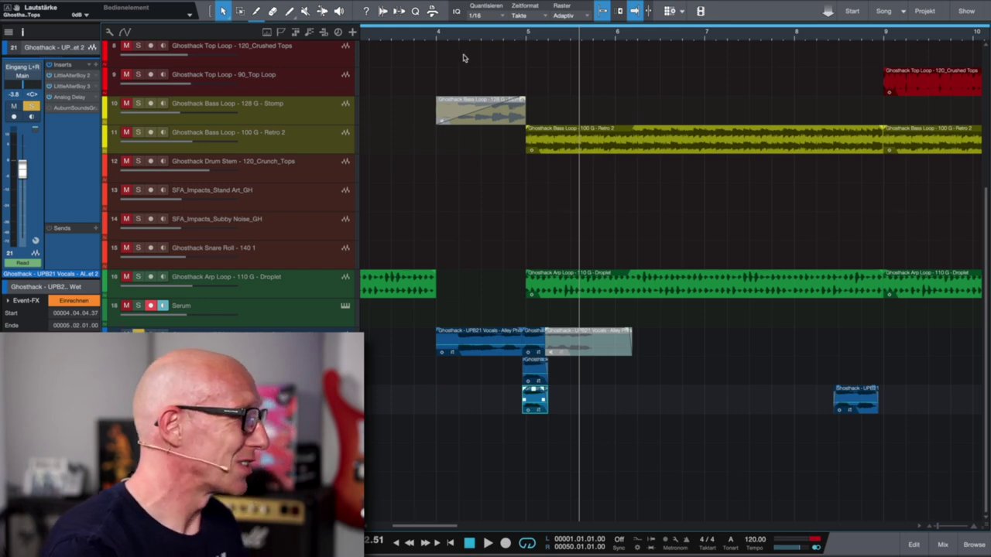
click(443, 41)
key(space)
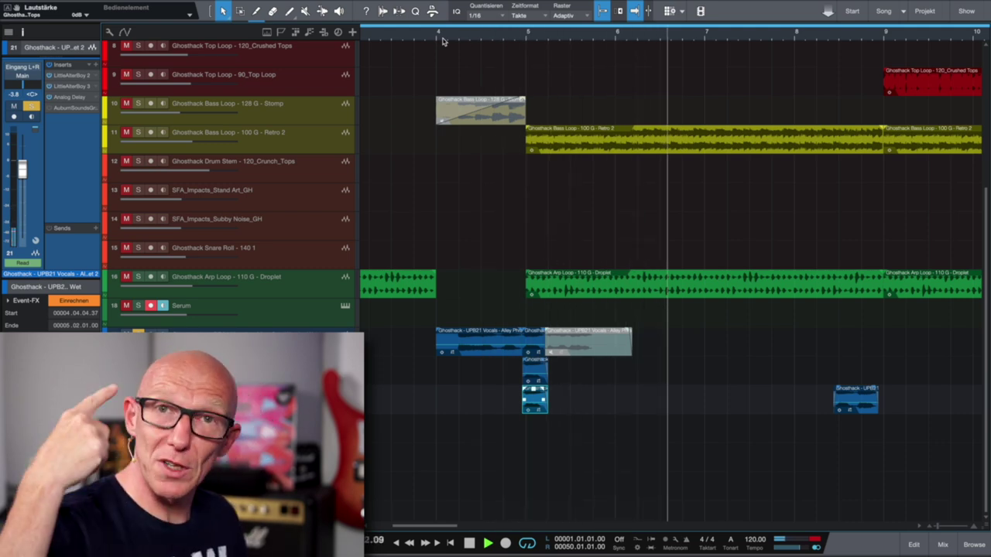
key(space)
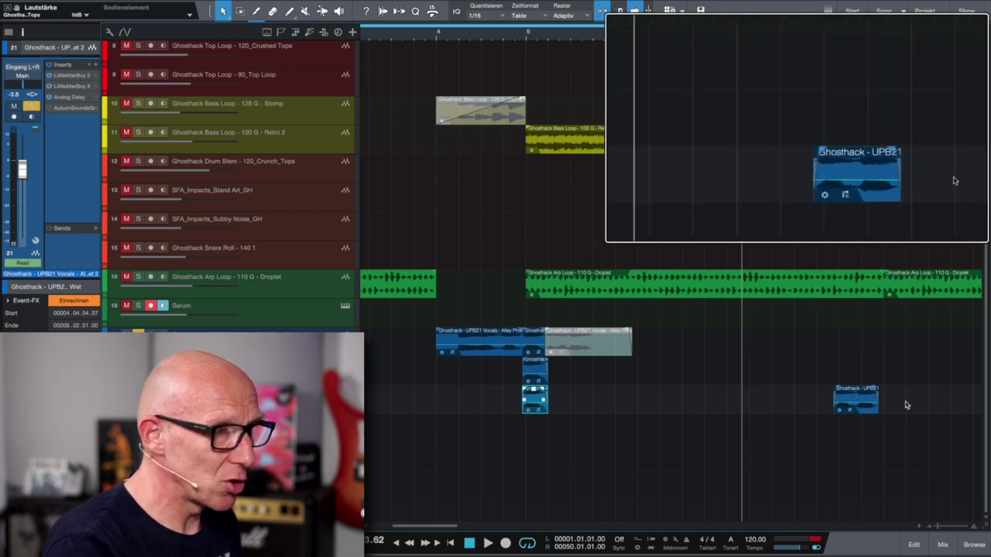
Play the third vocal track's snippet in bar 8 with its insert effects bypassed
scroll(798, 372, right, 4)
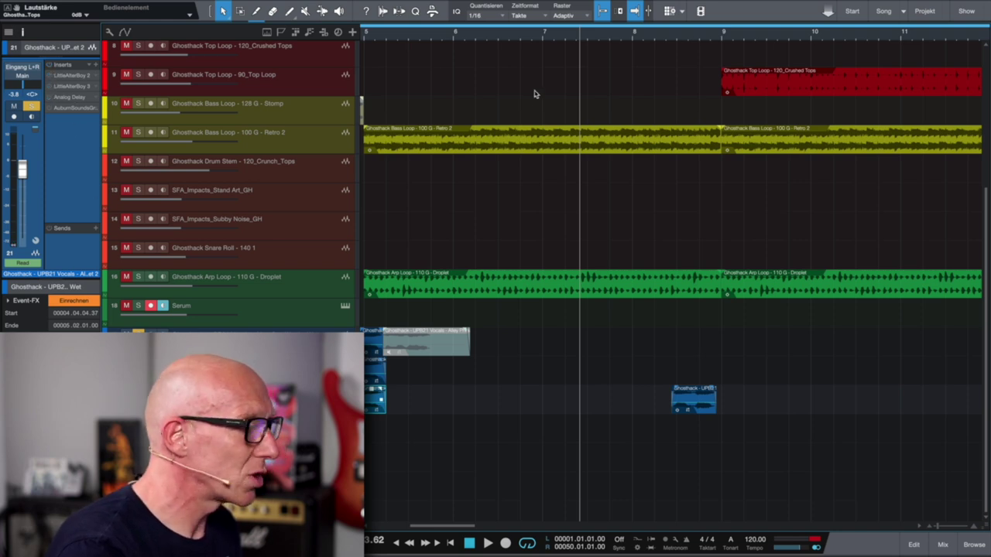
click(661, 43)
key(space)
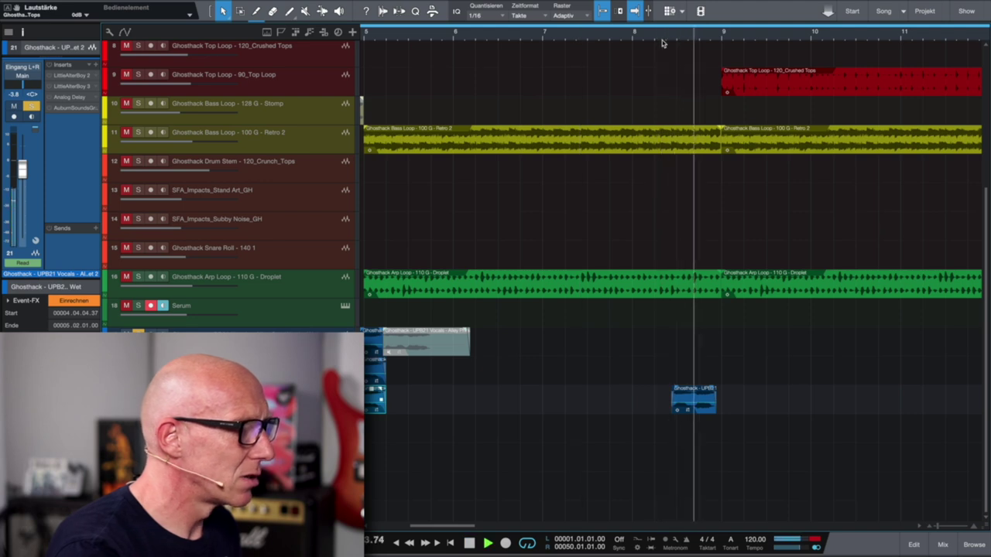
key(space)
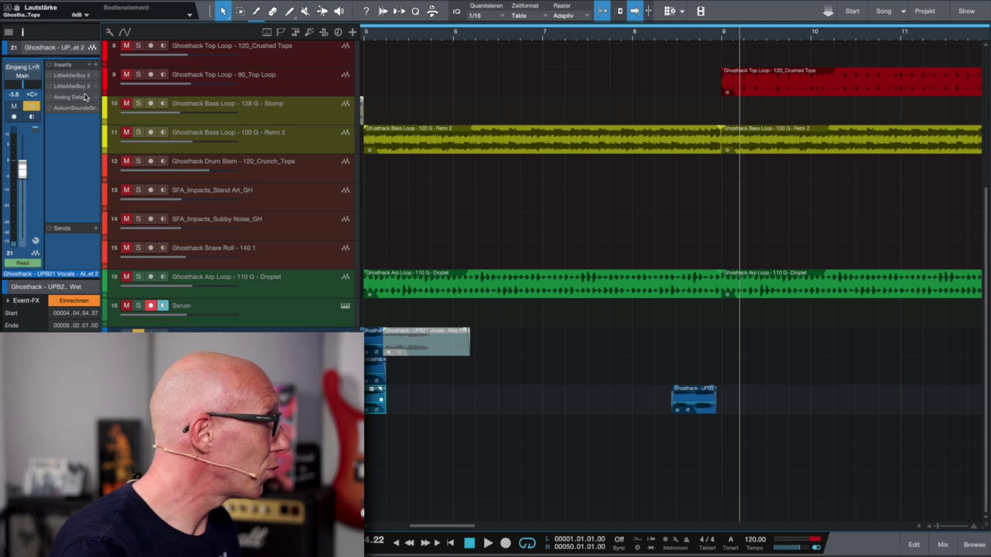
Replay the bar 8 vocal snippet from about bar 8 with both LittleAlterBoy inserts and Analog Delay active
click(642, 36)
key(space)
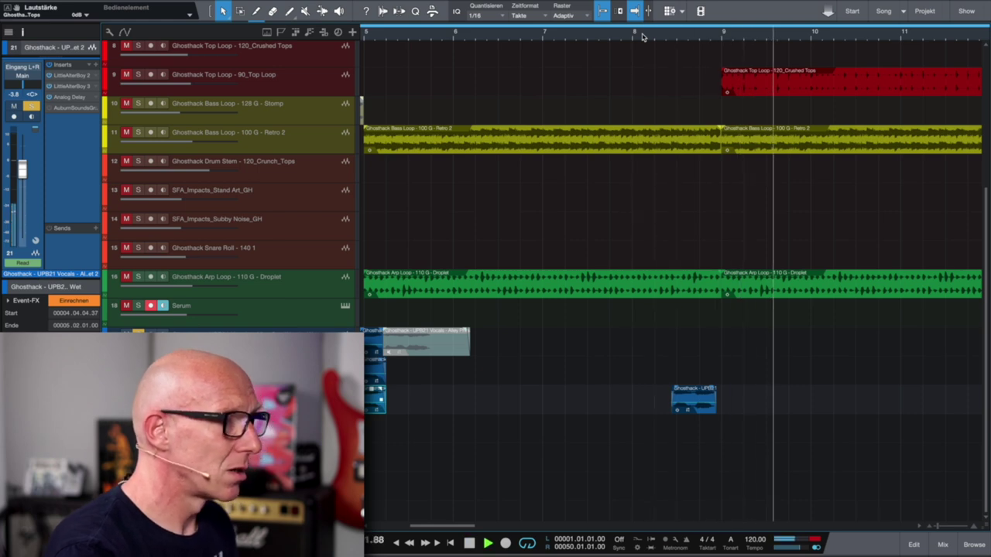
key(shift+f)
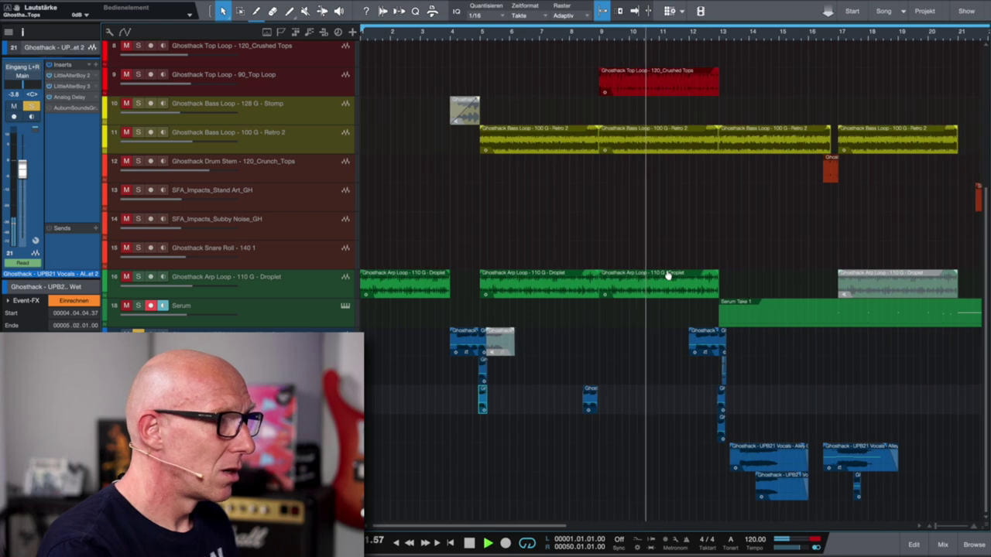
Turn on autoscroll, unsolo the third vocal track and play the full arrangement from about bar 3
key(f)
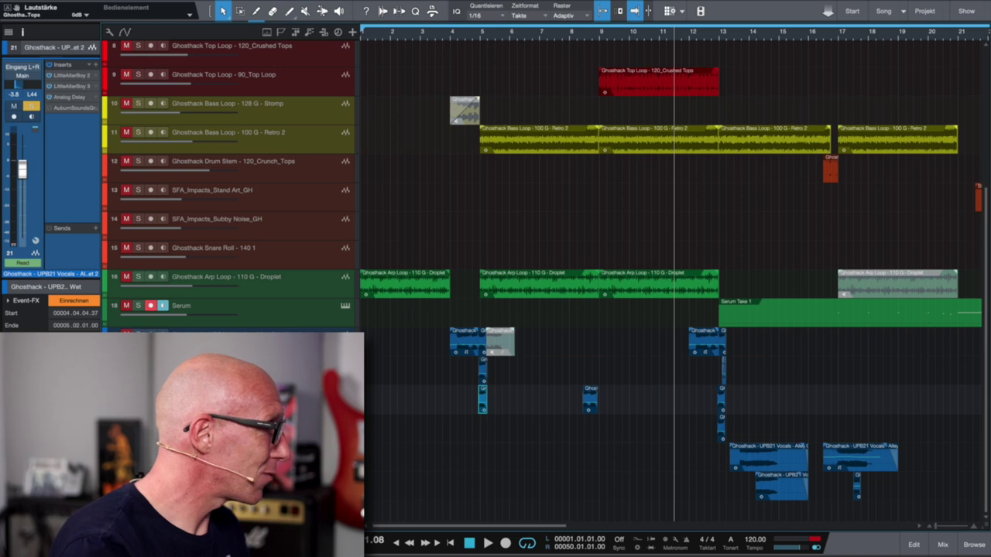
key(s)
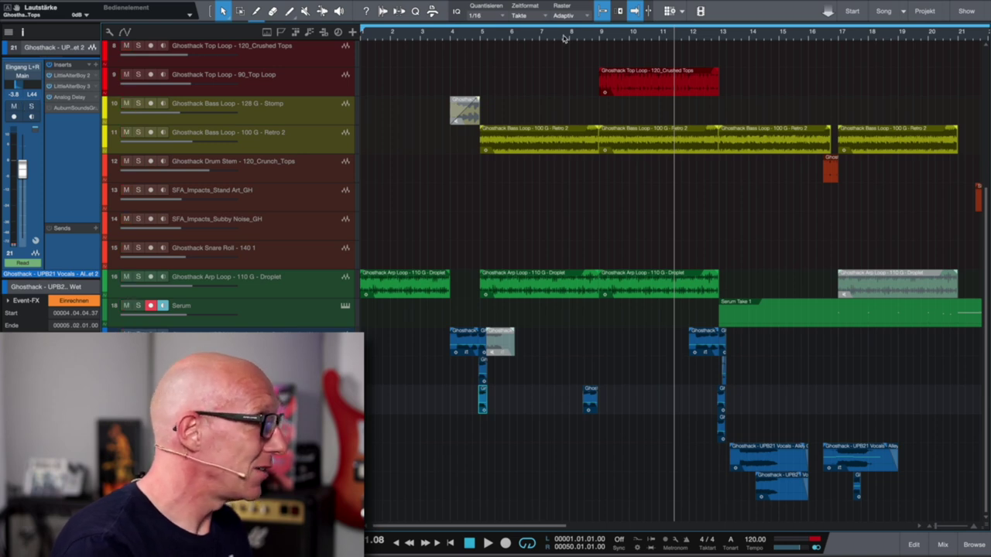
click(436, 42)
key(space)
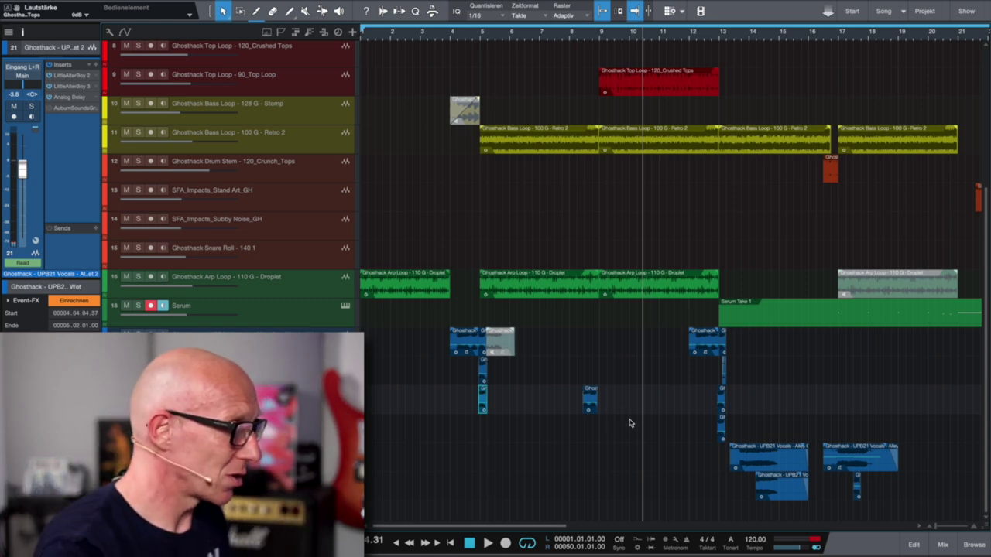
Solo the vocal track whose long event spans bars 13 to 16 and play it from about bar 13
scroll(627, 419, right, 5)
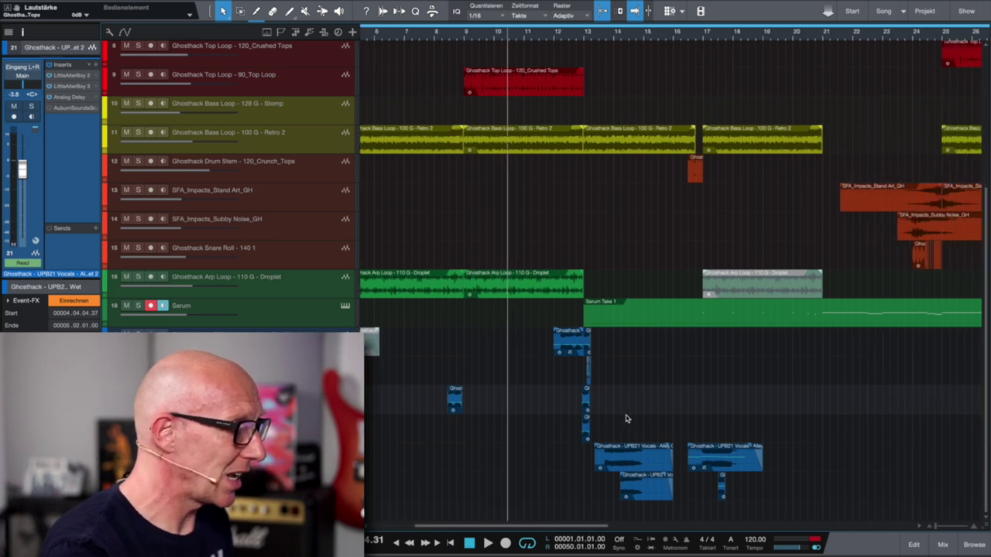
scroll(623, 418, right, 1)
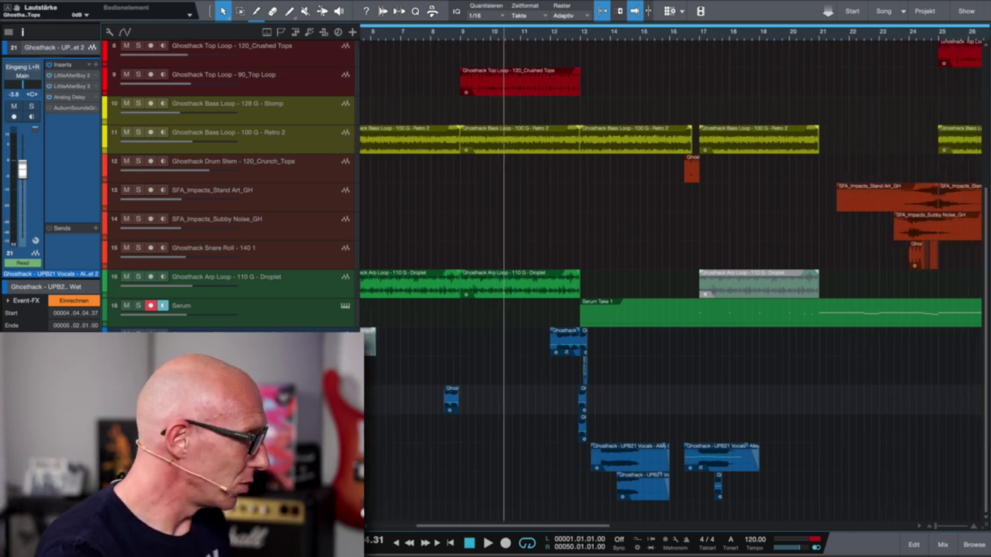
click(627, 447)
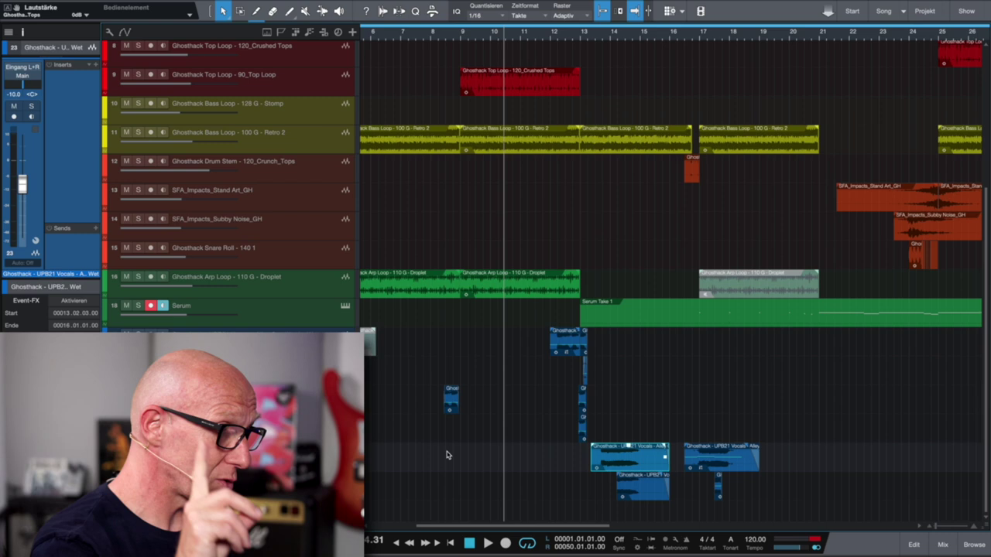
key(s)
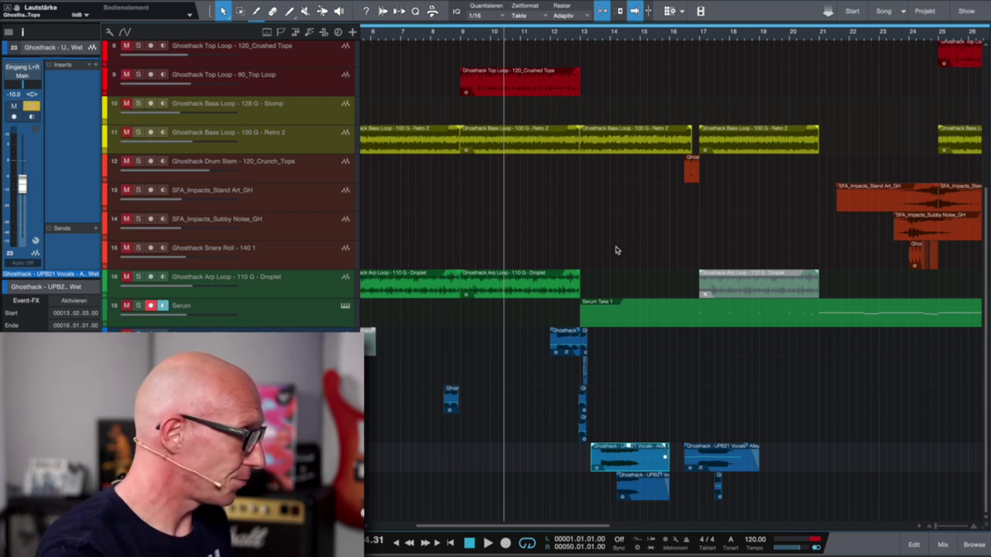
click(602, 36)
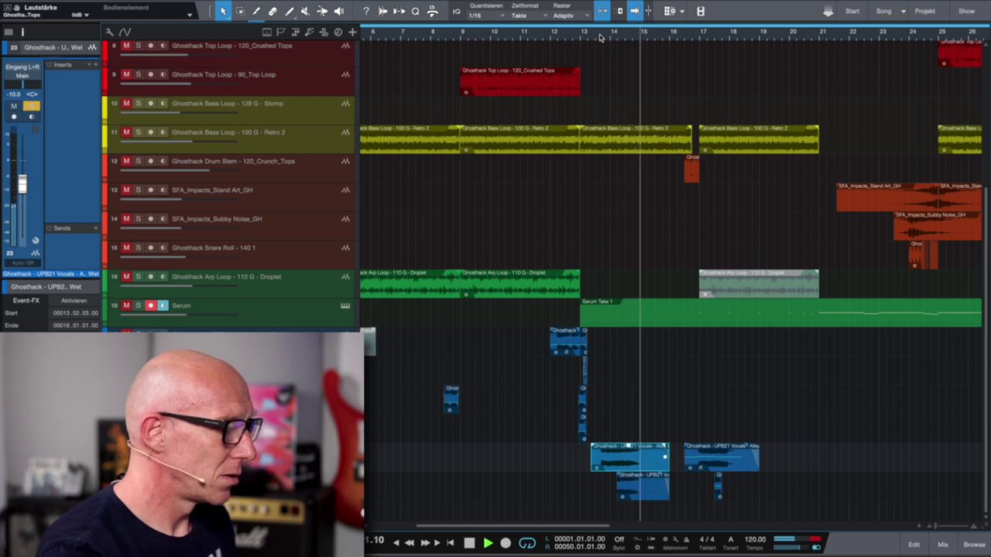
key(space)
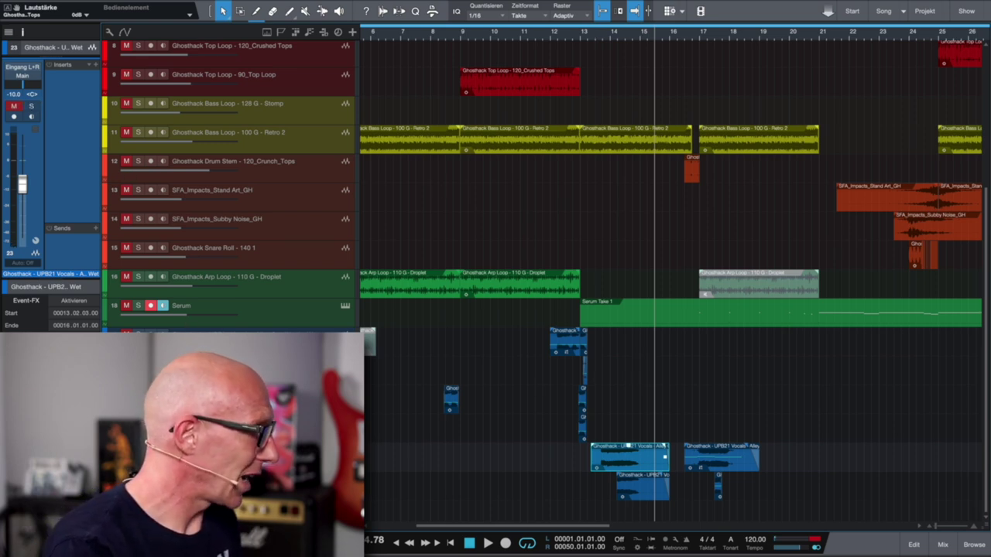
Solo the vocal track with the overlapping event at bar 14 and open its EchoBoy Jr insert
click(642, 486)
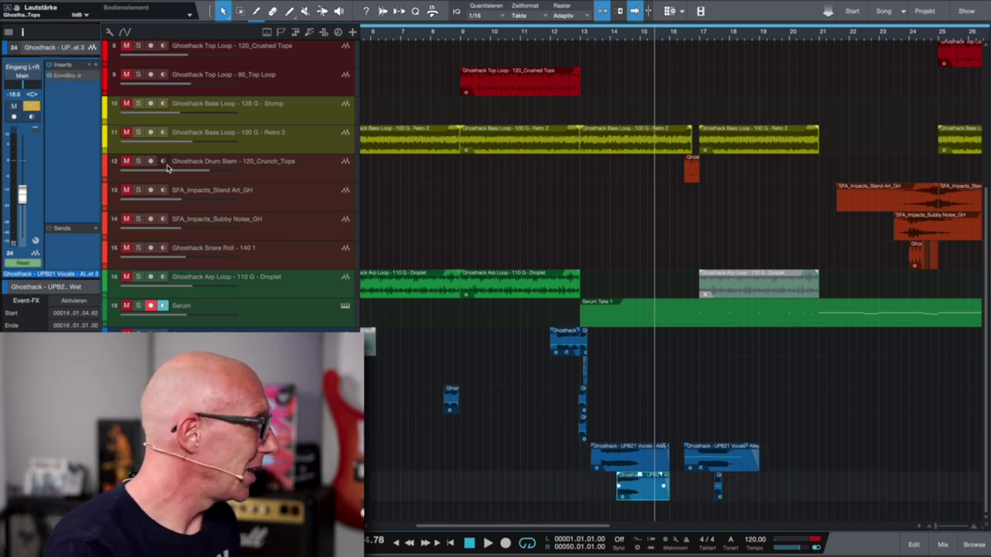
click(76, 76)
drag(685, 208, 712, 196)
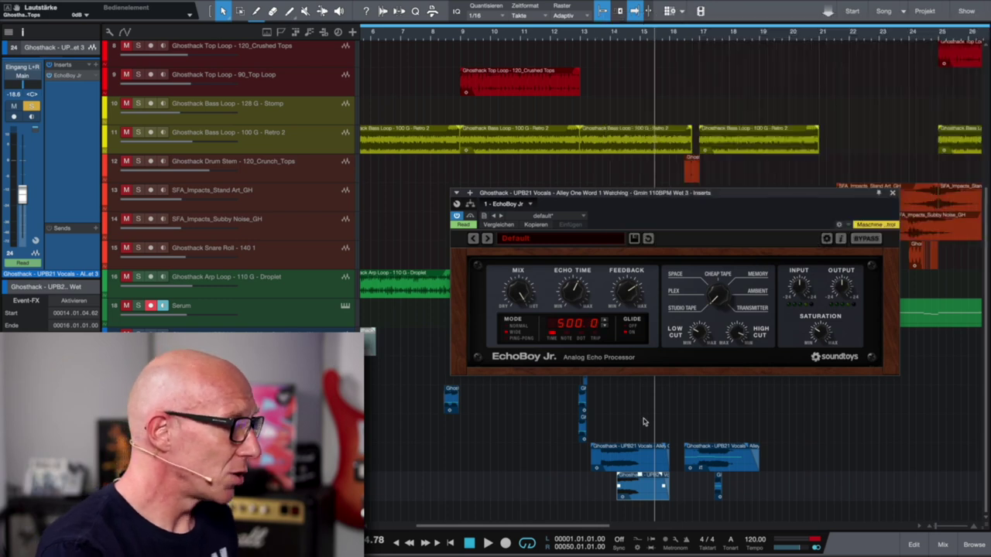
Play the lower vocal track's event with EchoBoy Jr around bar 14, and the upper vocal track around bar 17
click(594, 39)
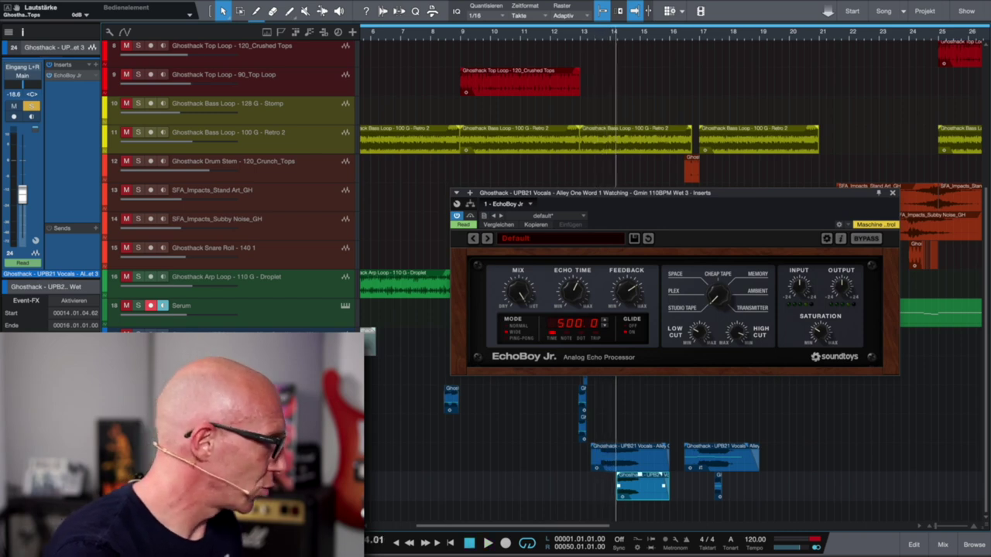
key(space)
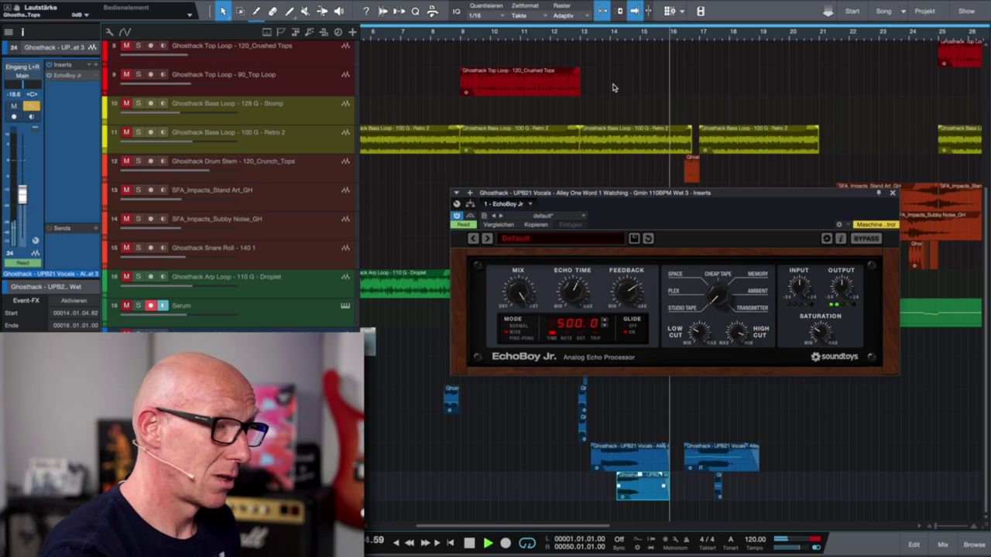
key(space)
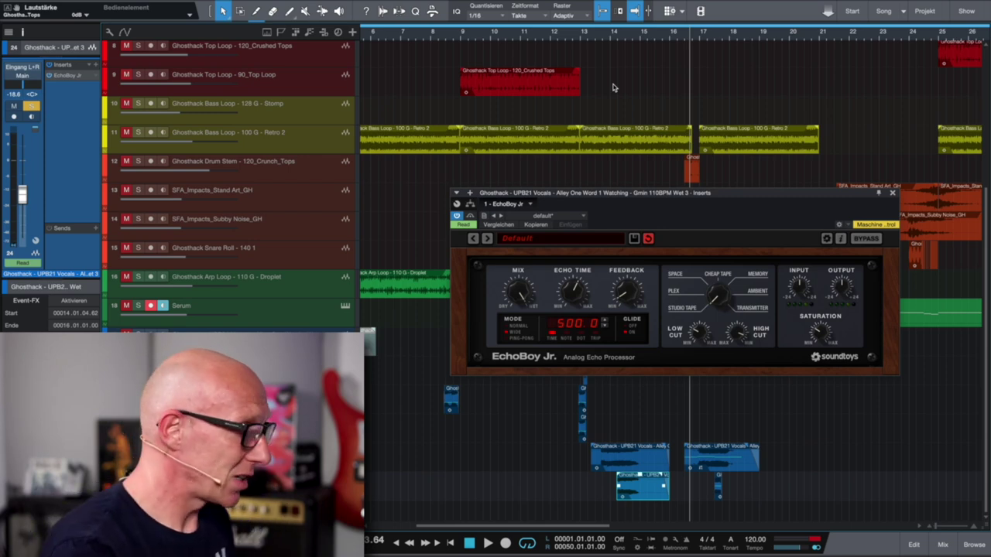
key(space)
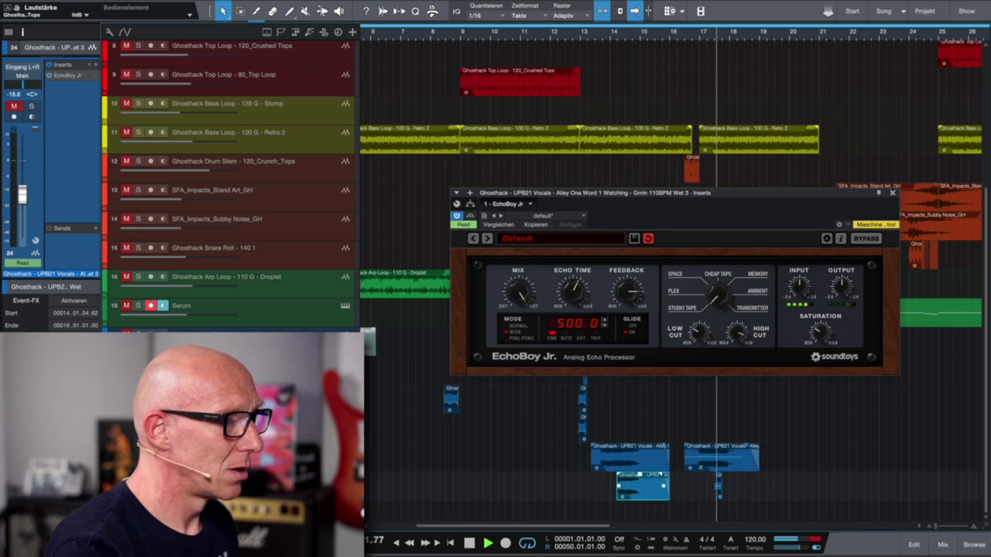
key(space)
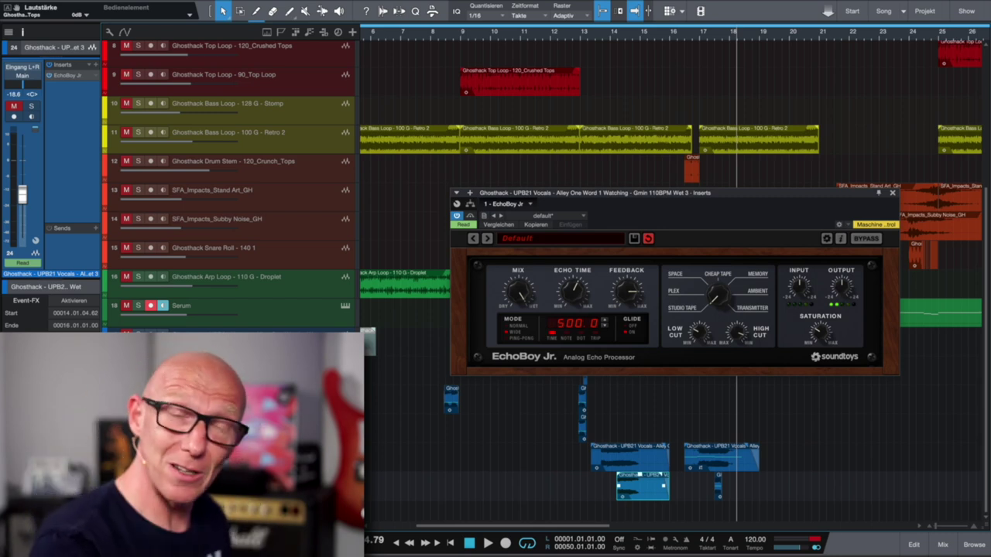
Move the EchoBoy Jr window clear of the vocal events and play the upper vocal track from about bar 16.4
scroll(658, 457, up, 5)
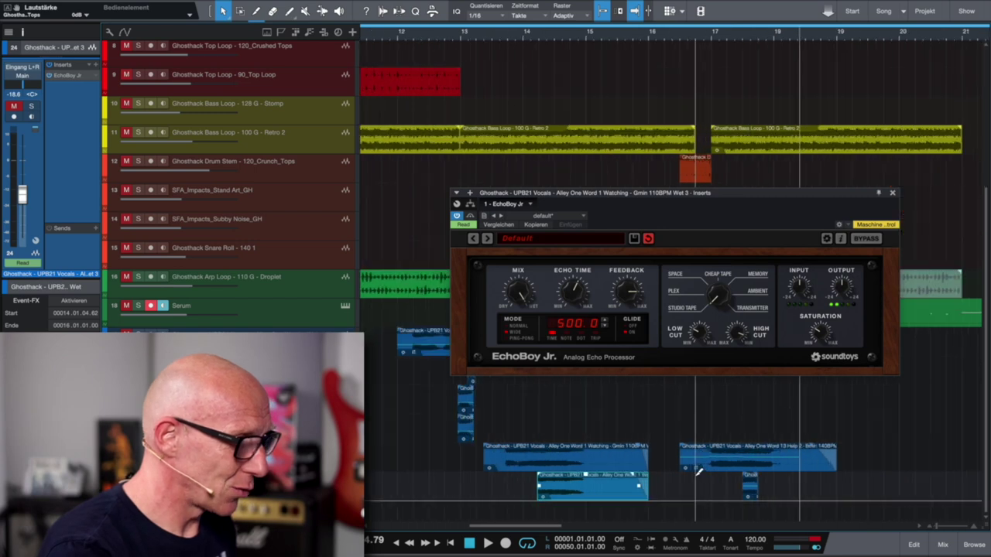
click(847, 492)
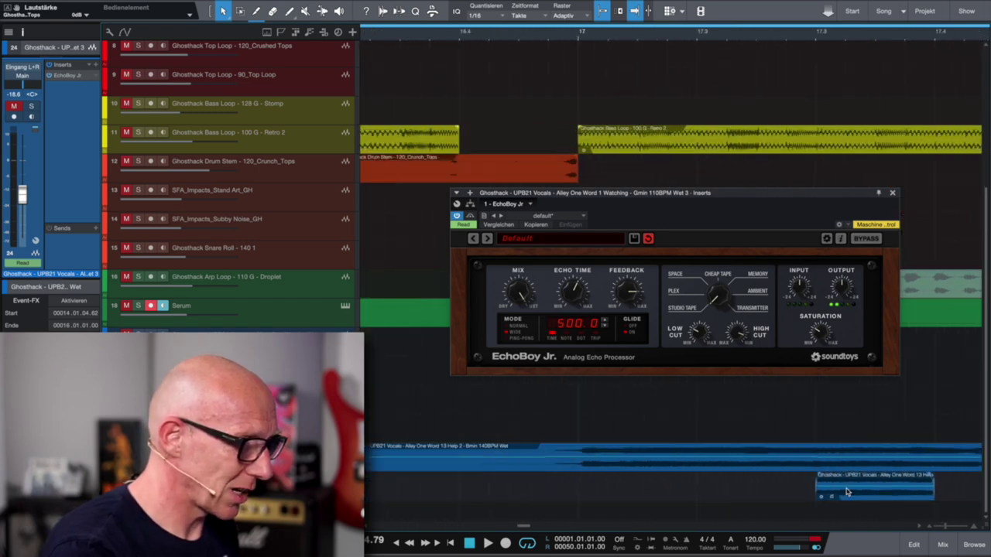
key(z)
scroll(846, 492, down, 2)
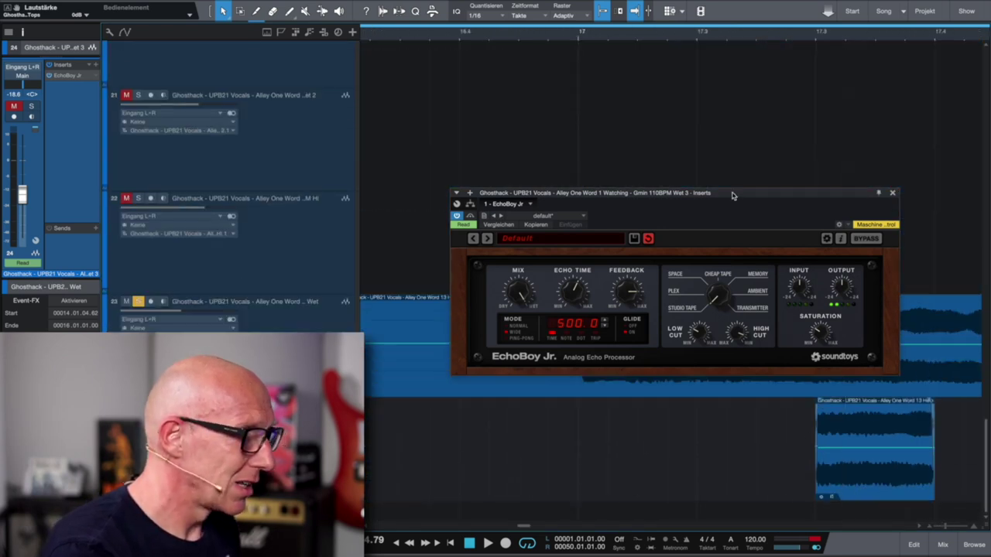
drag(730, 195, 631, 96)
scroll(818, 445, right, 3)
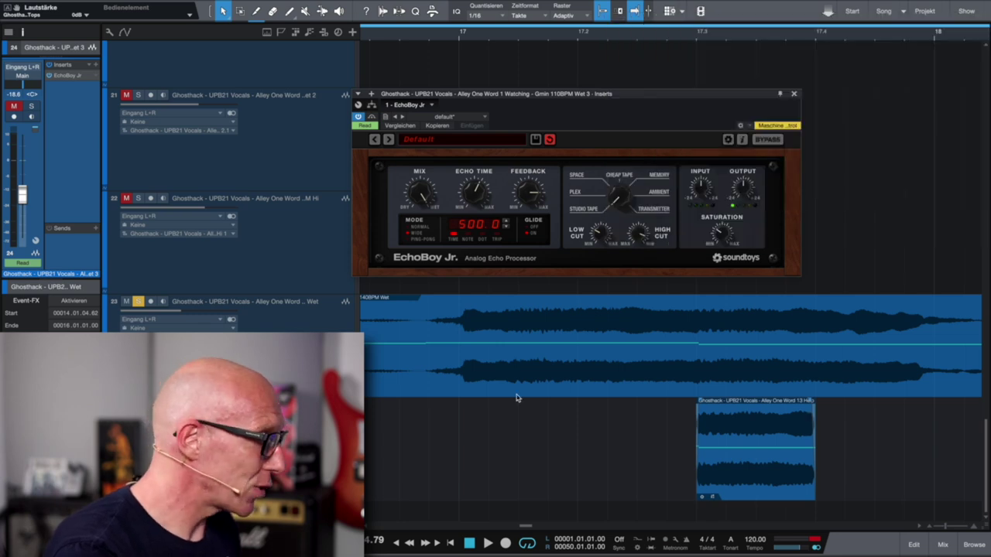
scroll(517, 397, down, 3)
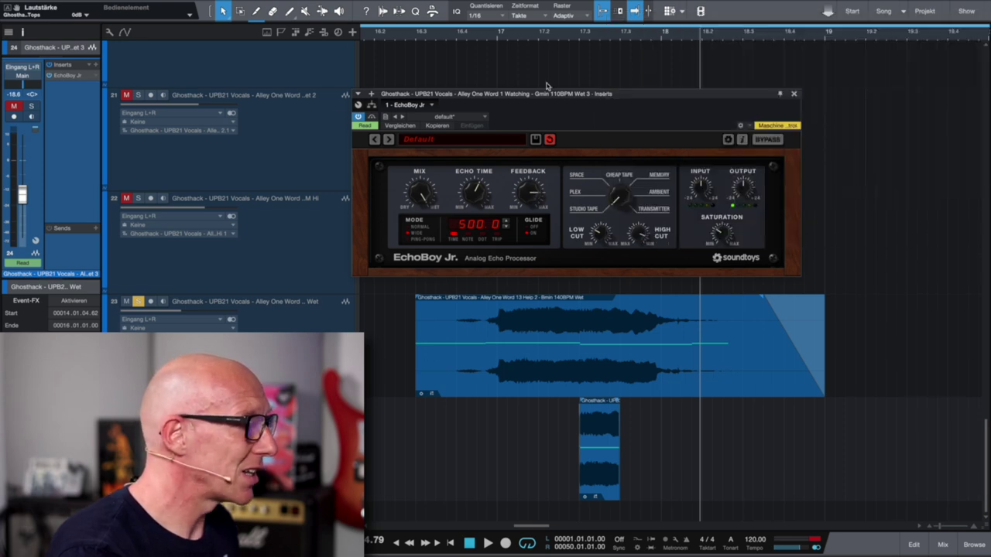
click(465, 37)
key(space)
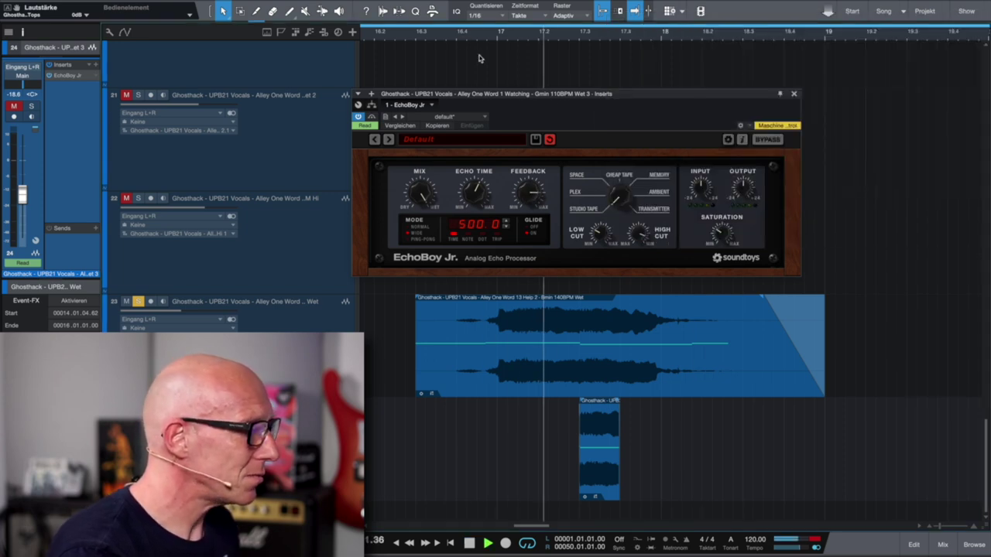
key(space)
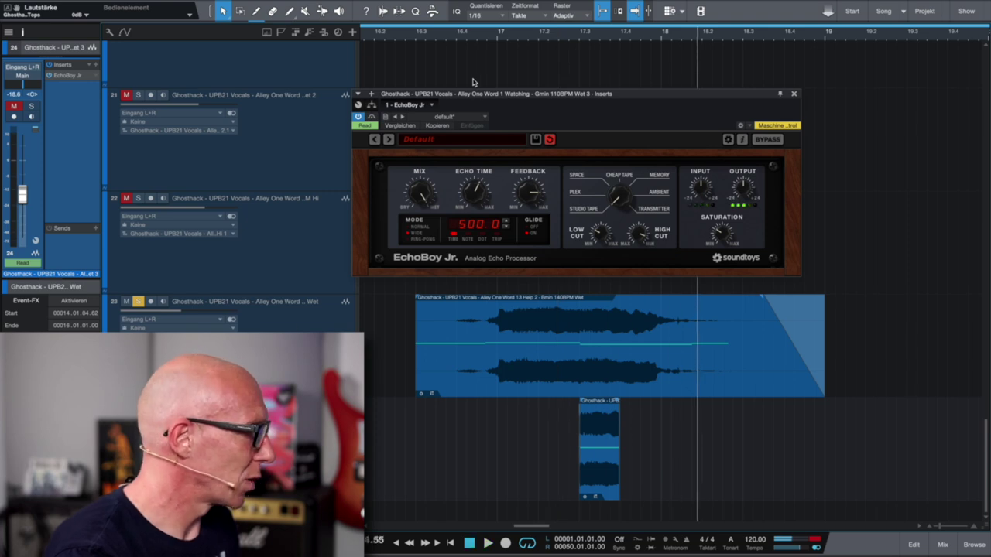
Solo the lower vocal track as well and play both vocal tracks from bar 17, including the short snippet's delay tail
key(m)
key(s)
click(500, 36)
key(space)
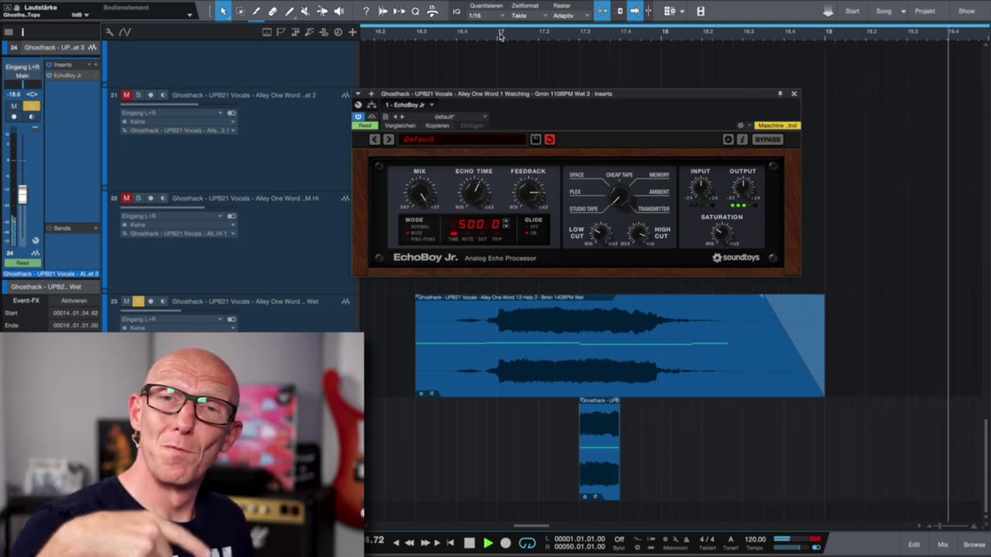
key(space)
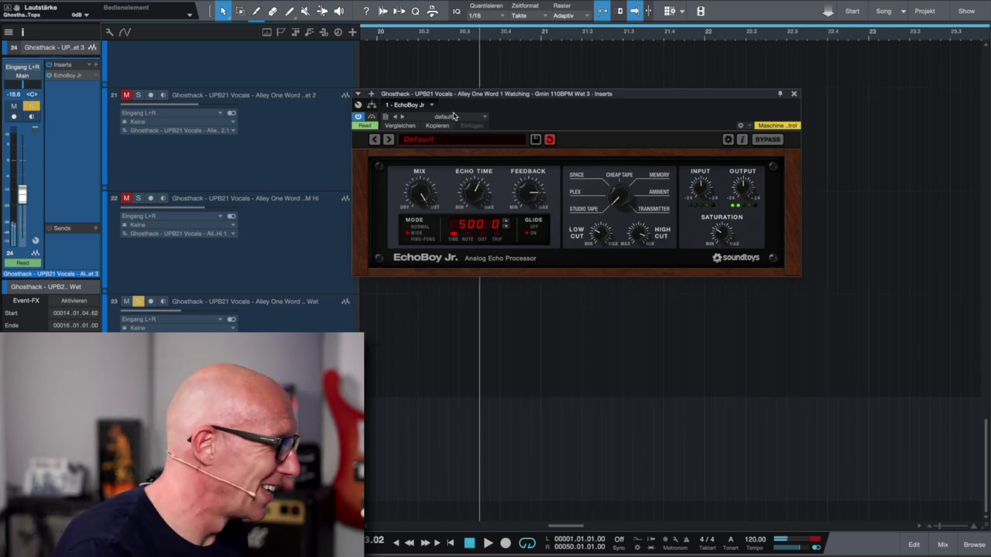
Replay the start of the short vocal snippet from about bar 17.2 and select EchoBoy Jr's Feedback parameter
scroll(555, 405, left, 5)
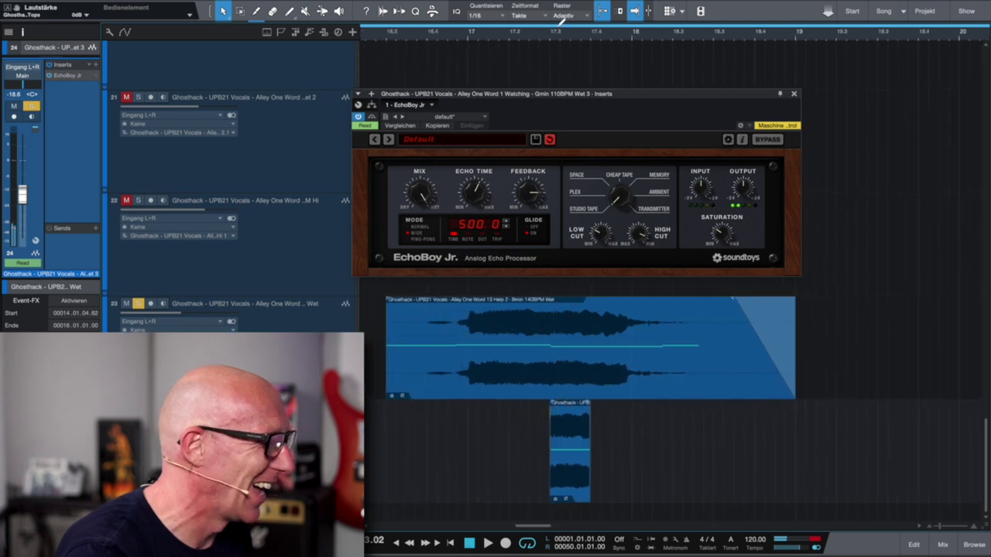
click(542, 39)
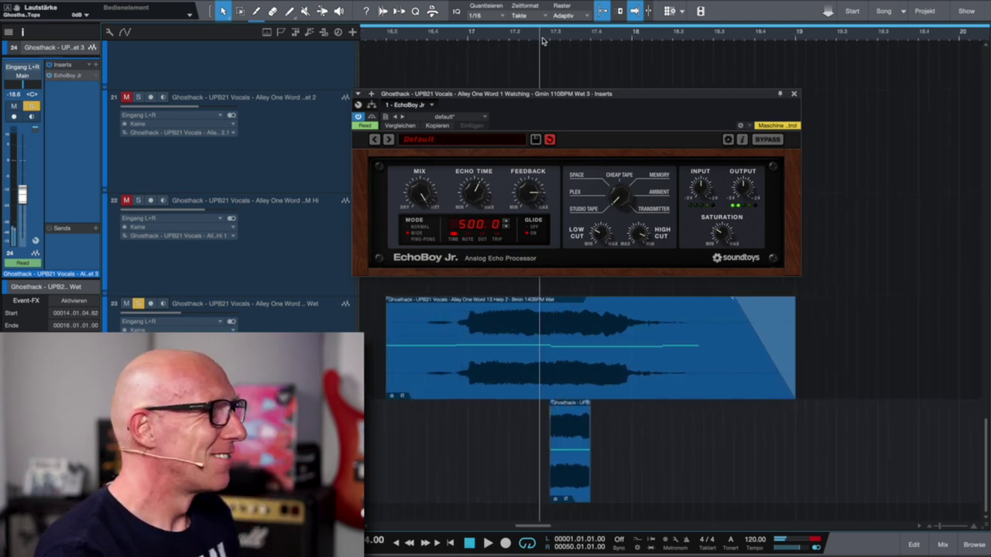
click(508, 40)
key(space)
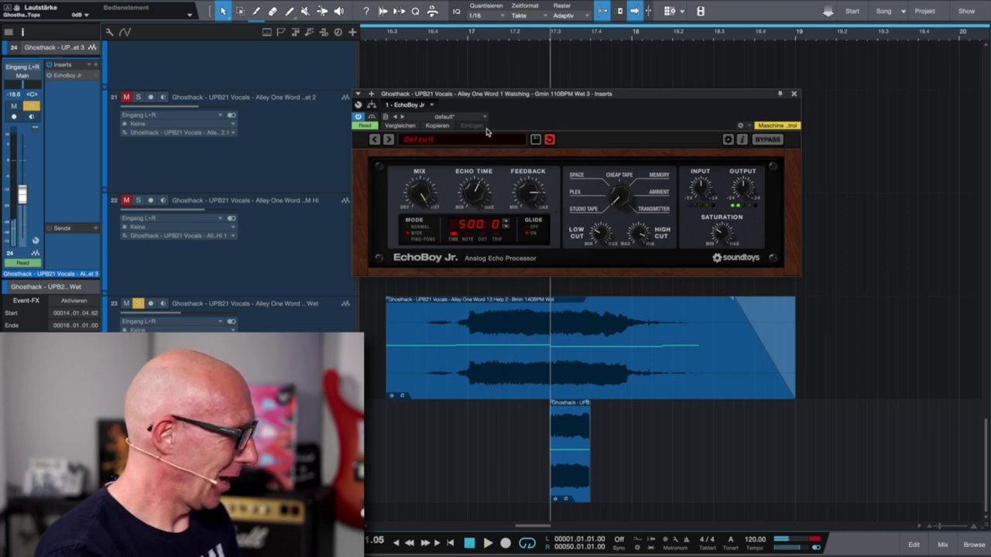
click(531, 197)
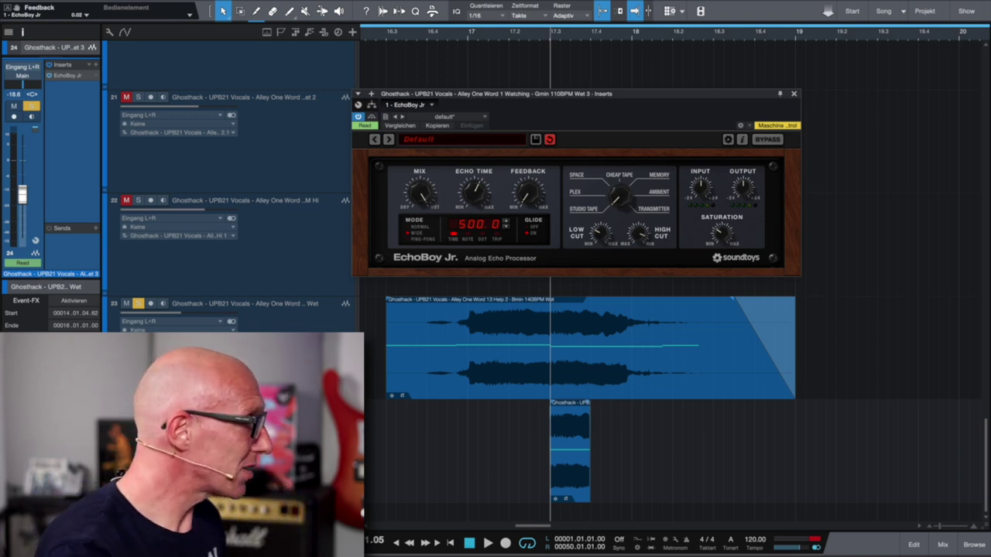
Unsolo both vocal tracks and close the EchoBoy Jr window
click(138, 303)
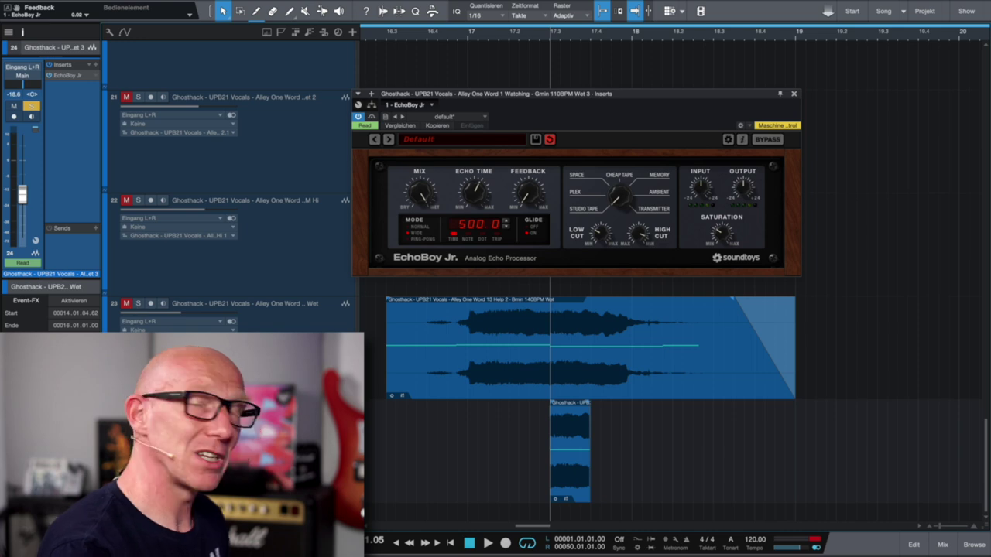
key(s)
scroll(533, 287, down, 3)
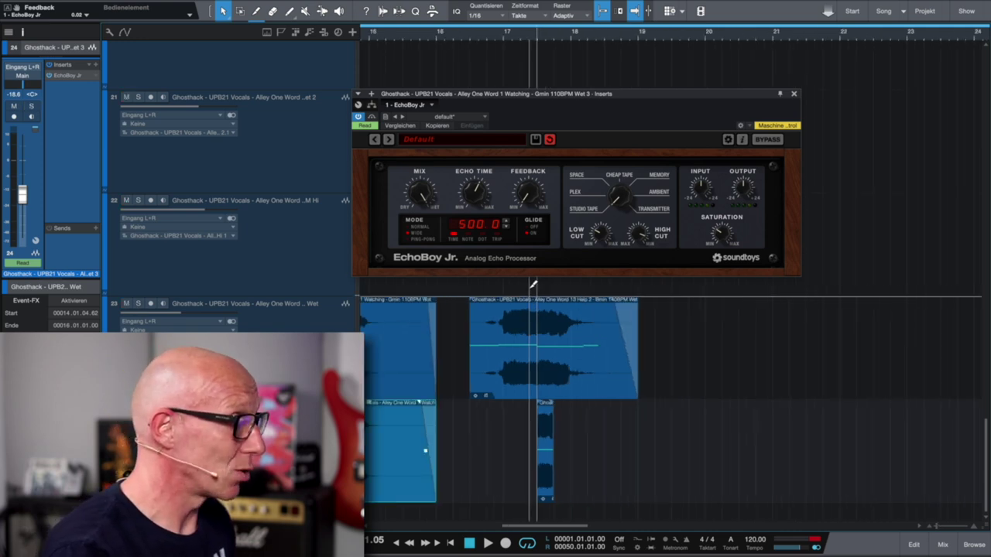
click(795, 95)
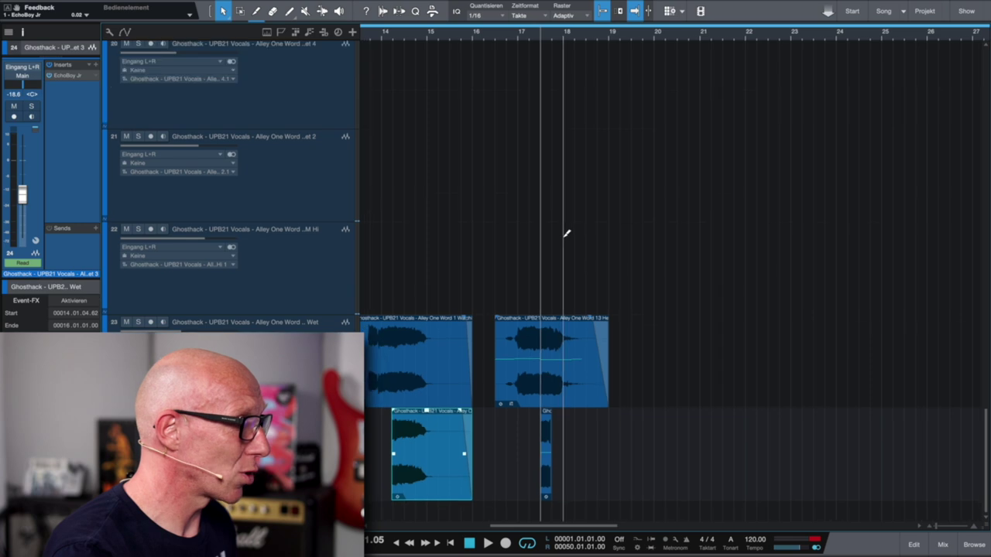
Play the full arrangement from about bar 13 to bar 22, briefly toggling solo on the lower vocal track near bar 21
scroll(565, 234, down, 3)
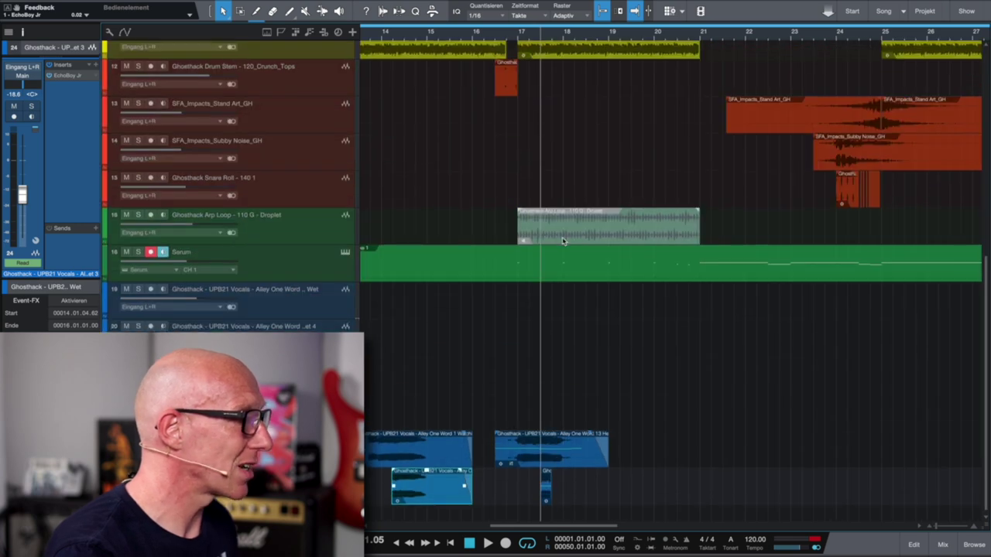
scroll(428, 82, left, 5)
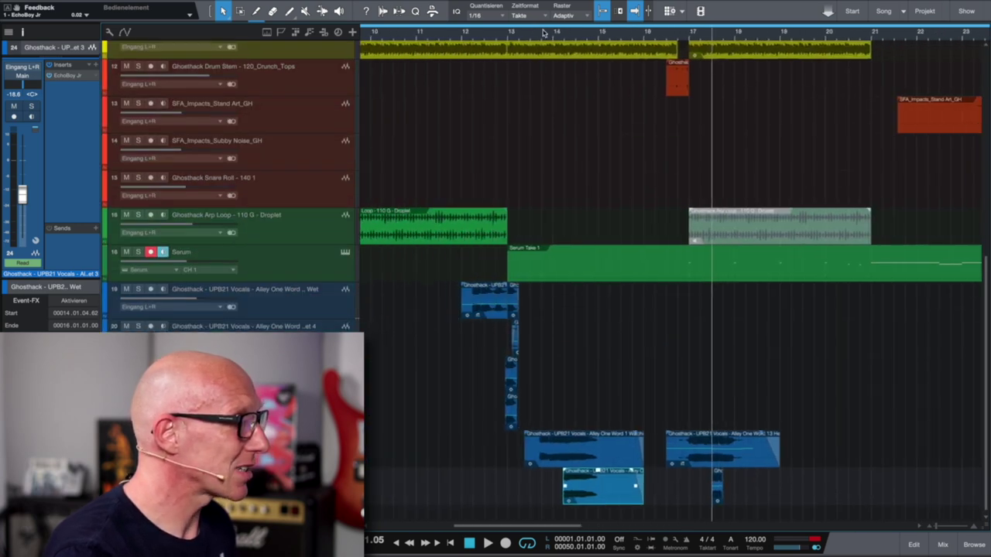
click(529, 39)
key(space)
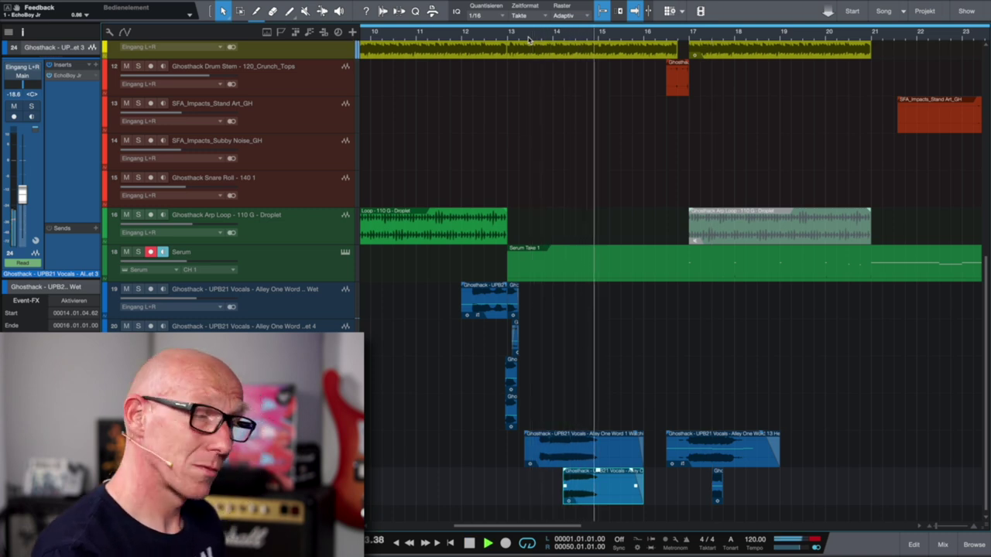
scroll(701, 376, down, 1)
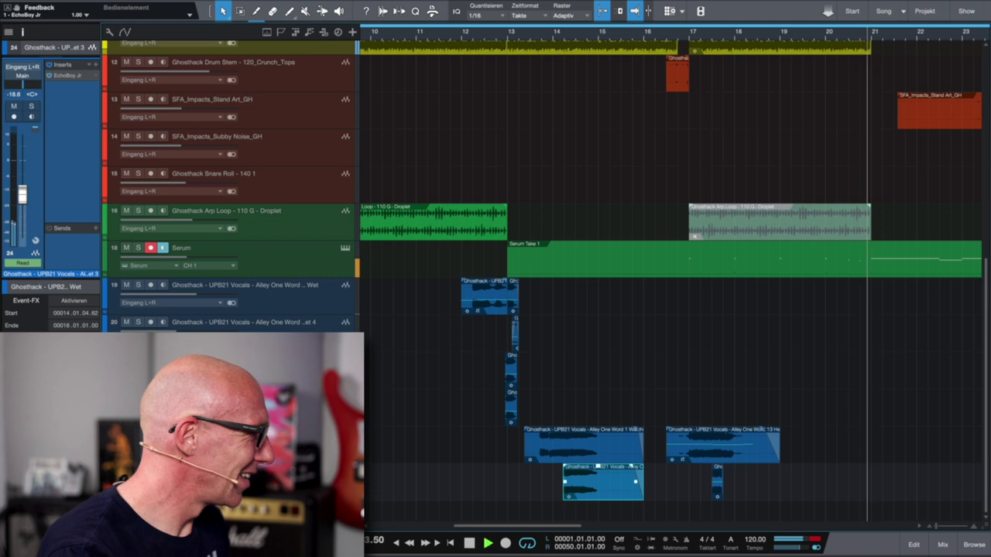
key(s)
key(s)
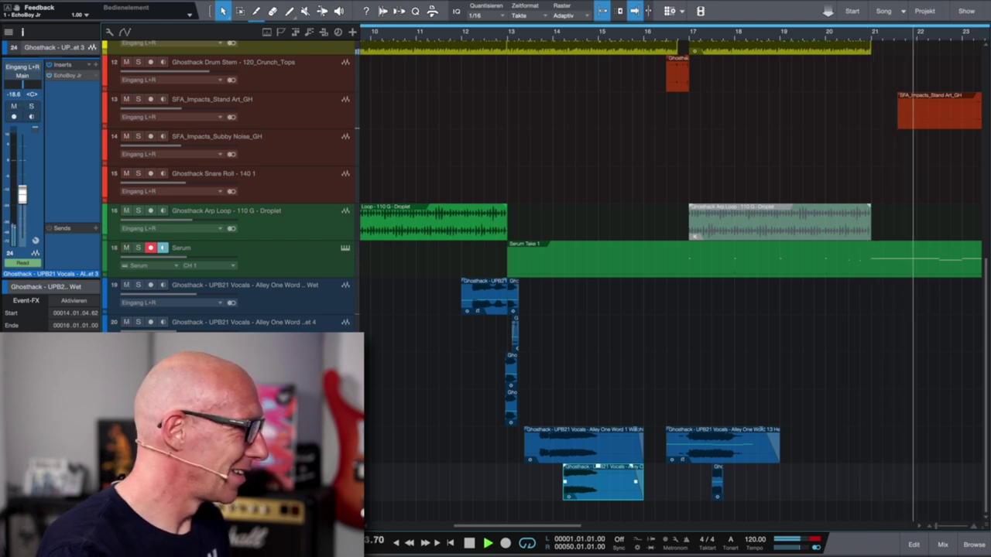
key(space)
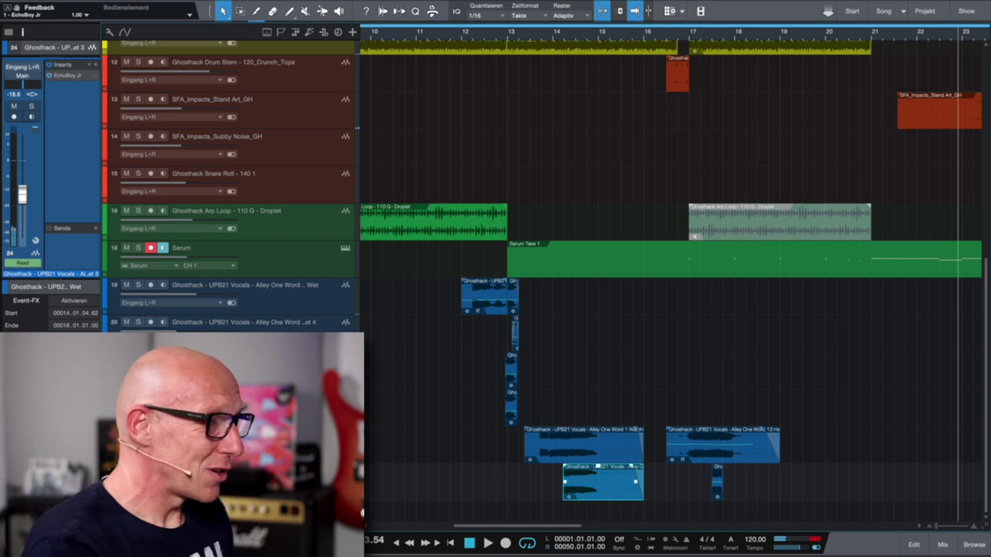
Place the playback position at about bar 25.5, just past the peak of the impacts
scroll(621, 354, right, 10)
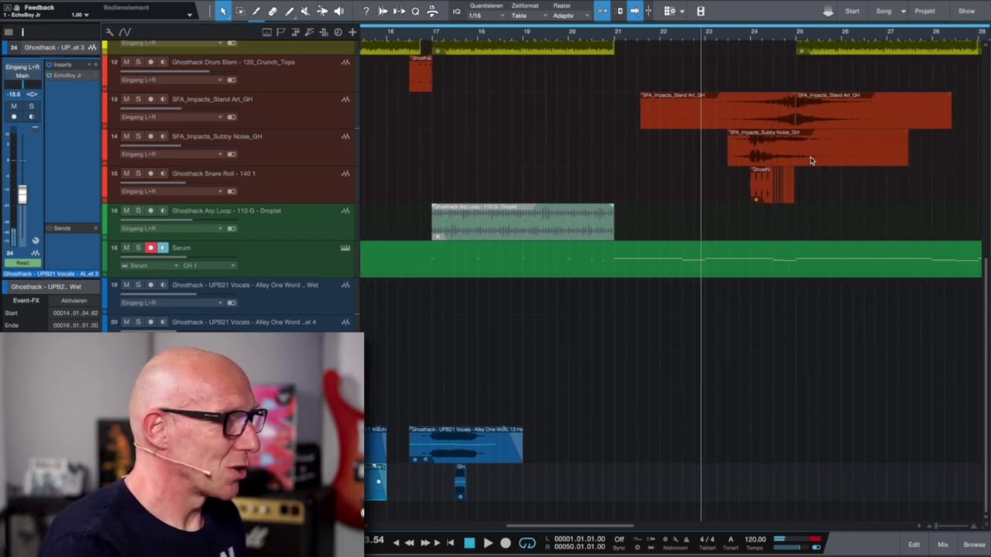
click(820, 50)
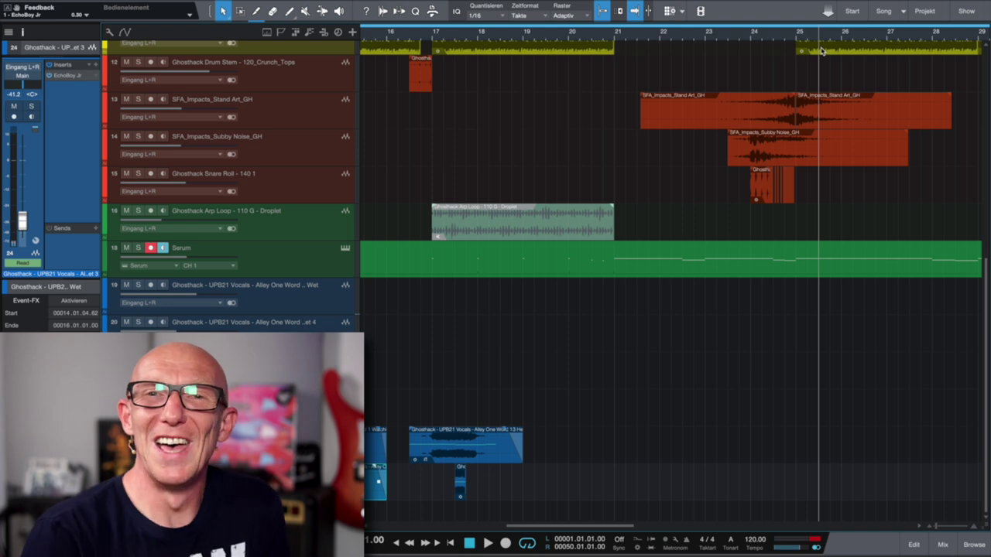